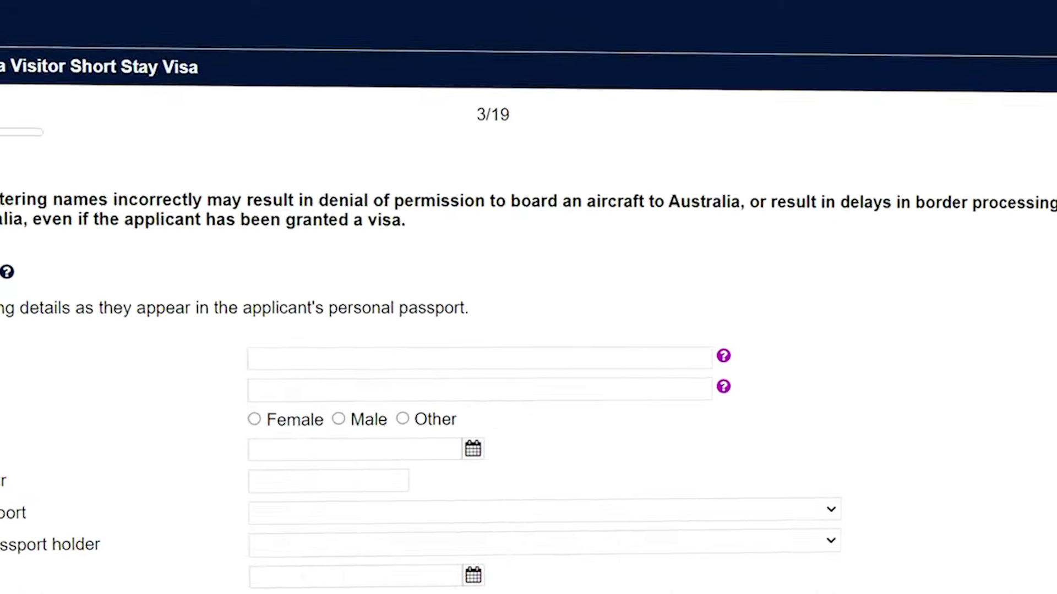
- Put focus in the first name field and move on to the next name field
{"action": "left_click", "coordinate": [350, 359]}
{"action": "key", "text": "Tab"}
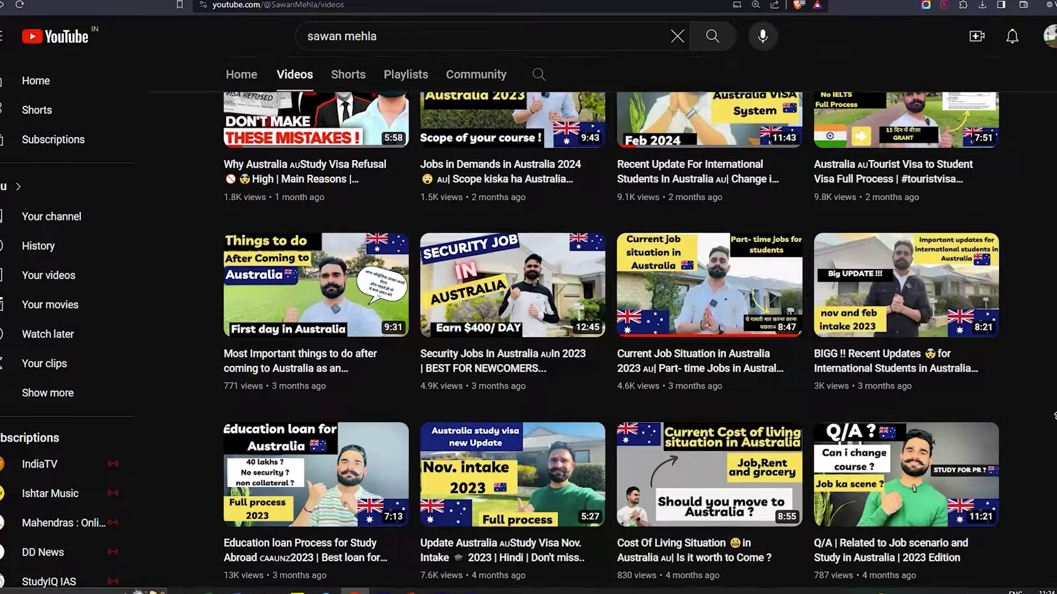
- Scroll up through the YouTube channel's Videos list
{"action": "scroll", "coordinate": [605, 331], "scroll_direction": "up", "scroll_amount": 3}
{"action": "scroll", "coordinate": [1045, 385], "scroll_direction": "up", "scroll_amount": 6}
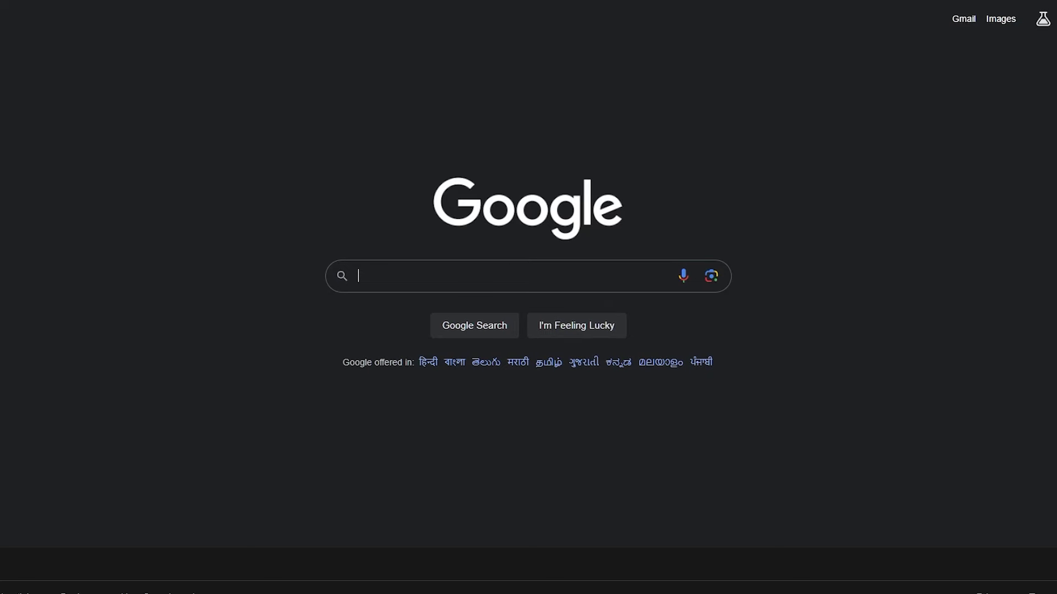
- Go full screen, search Google for 'immi account australia', and open the ImmiAccount - Department of Home Affairs result
{"action": "key", "text": "F11"}
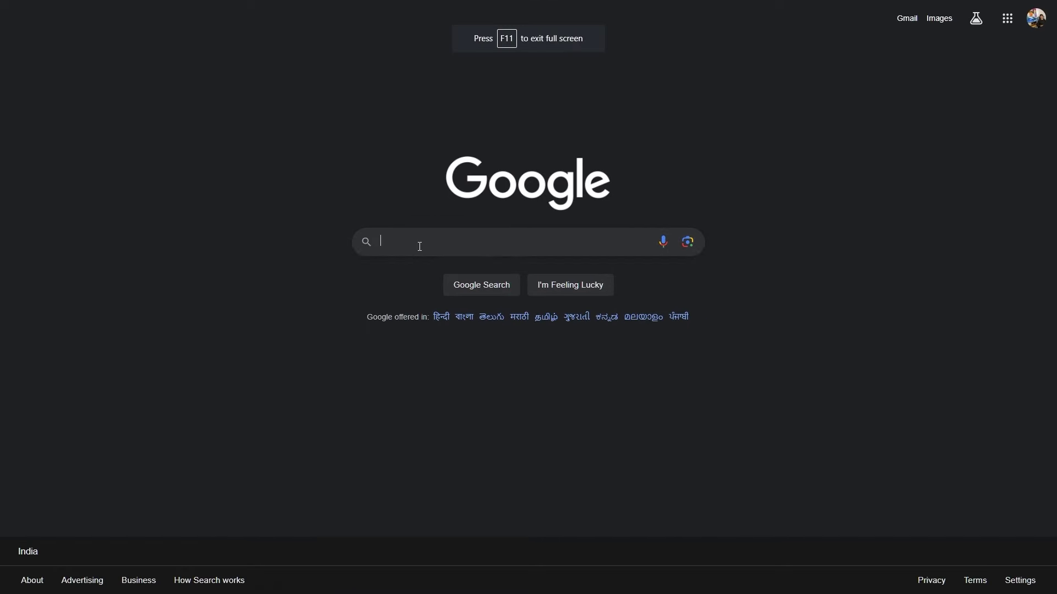
{"action": "left_click", "coordinate": [403, 280]}
{"action": "type", "text": "immi ac"}
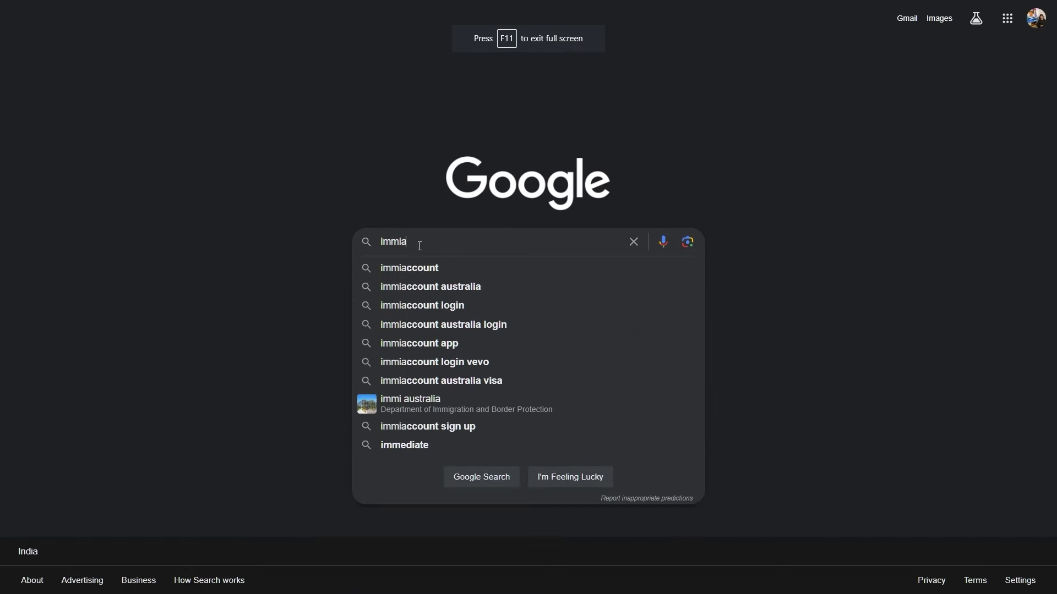
{"action": "type", "text": "count austr"}
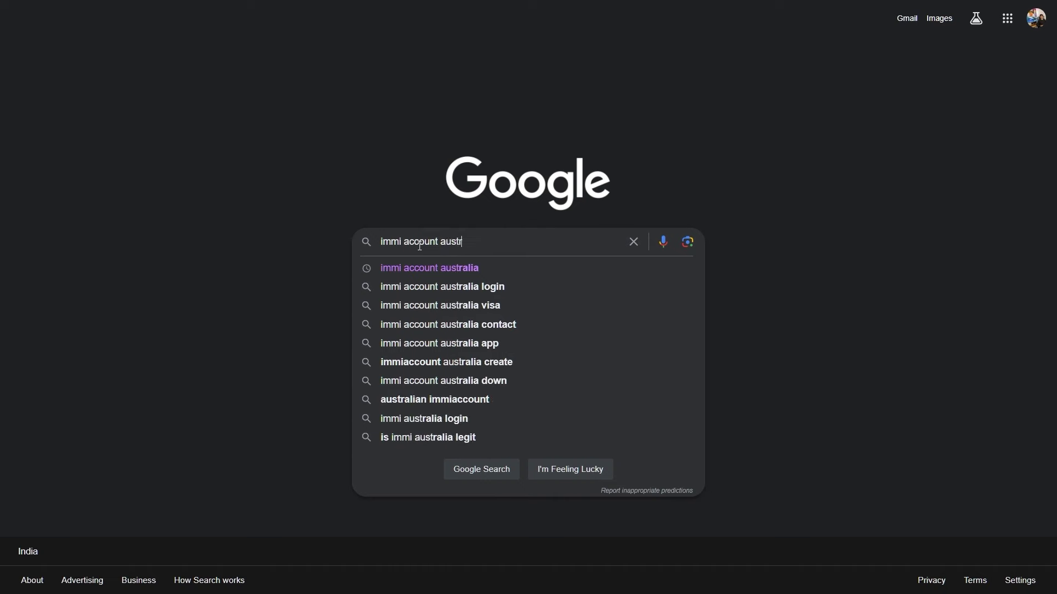
{"action": "type", "text": "alia"}
{"action": "key", "text": "Return"}
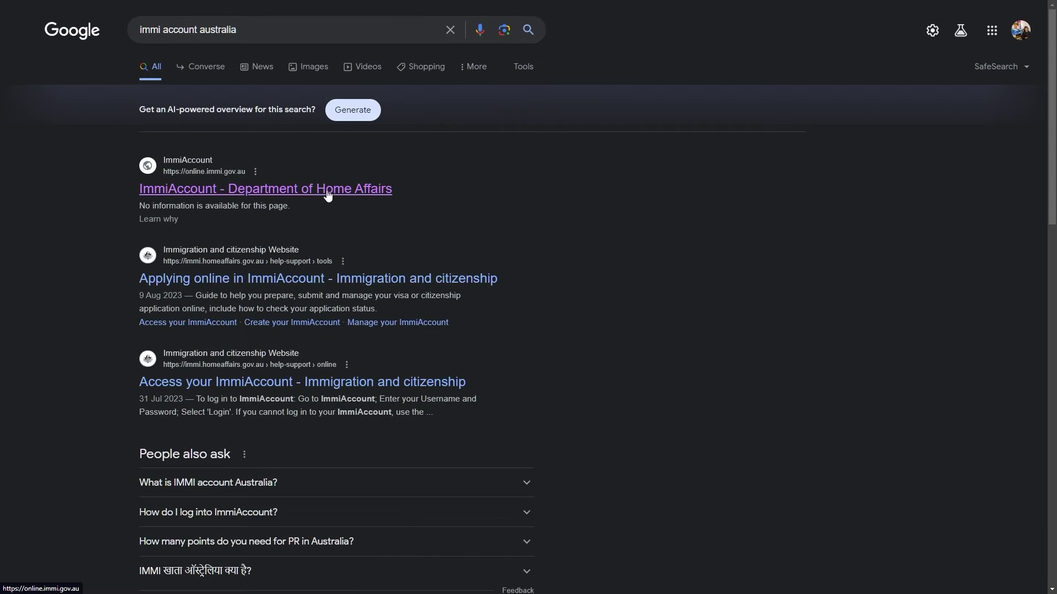
{"action": "left_click", "coordinate": [328, 188]}
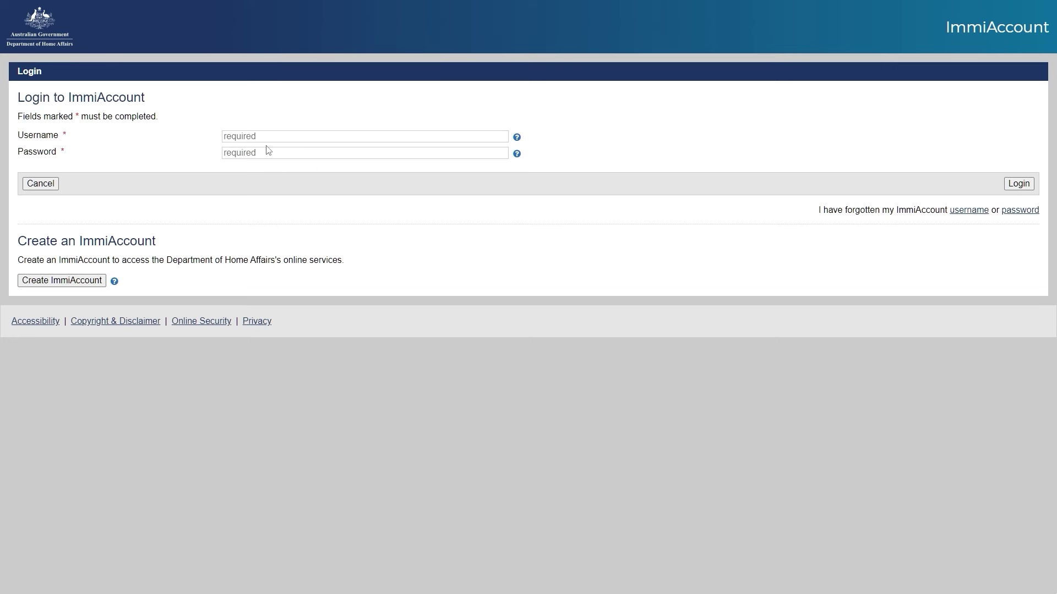
- Start a Visitor Visa (600) application from the Visitor category of a new application
{"action": "left_click", "coordinate": [57, 281]}
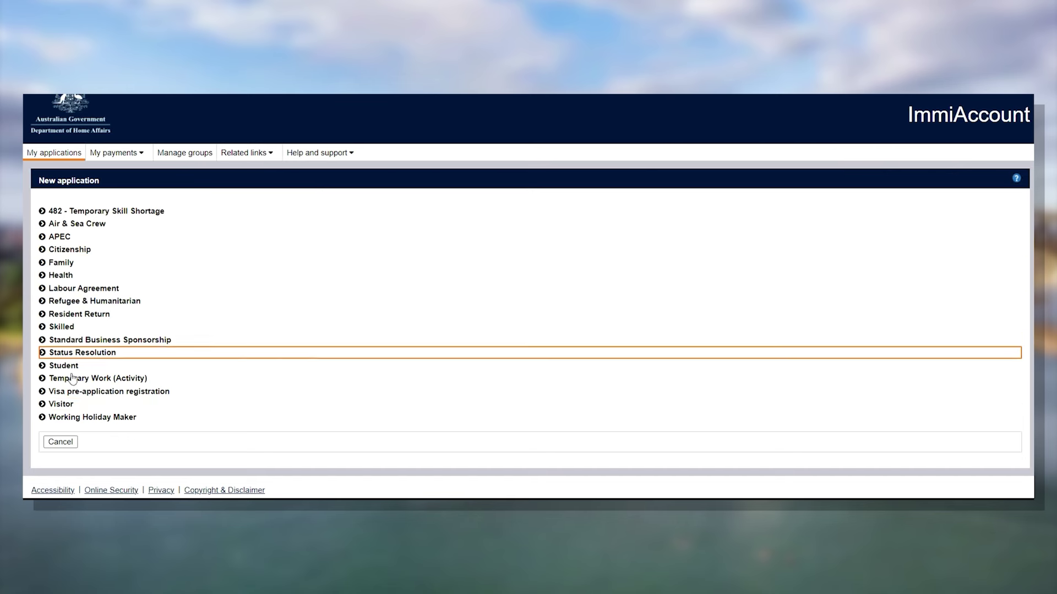
{"action": "left_click", "coordinate": [43, 405]}
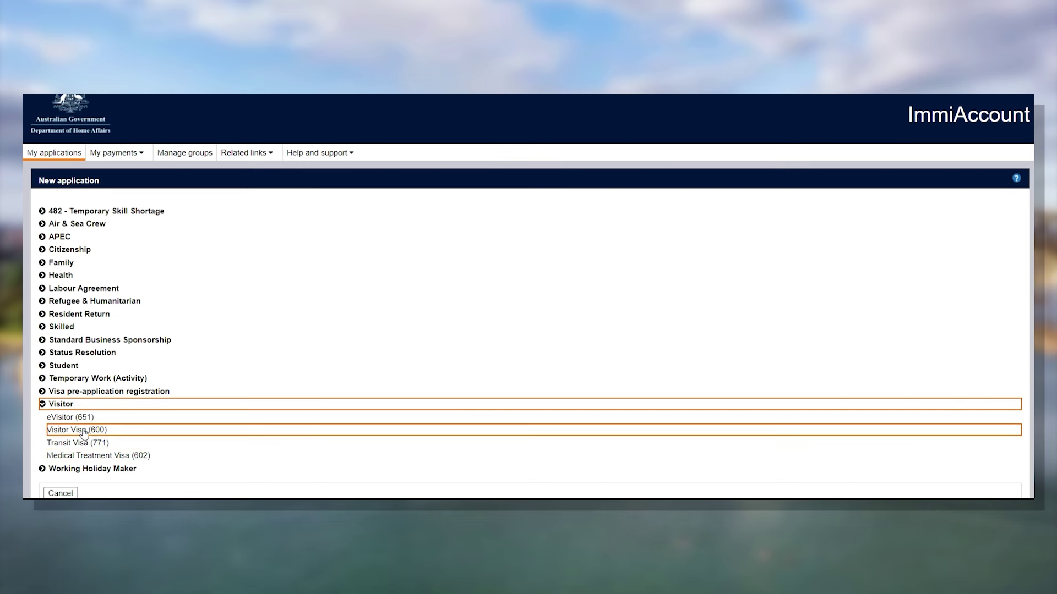
{"action": "left_click", "coordinate": [84, 431]}
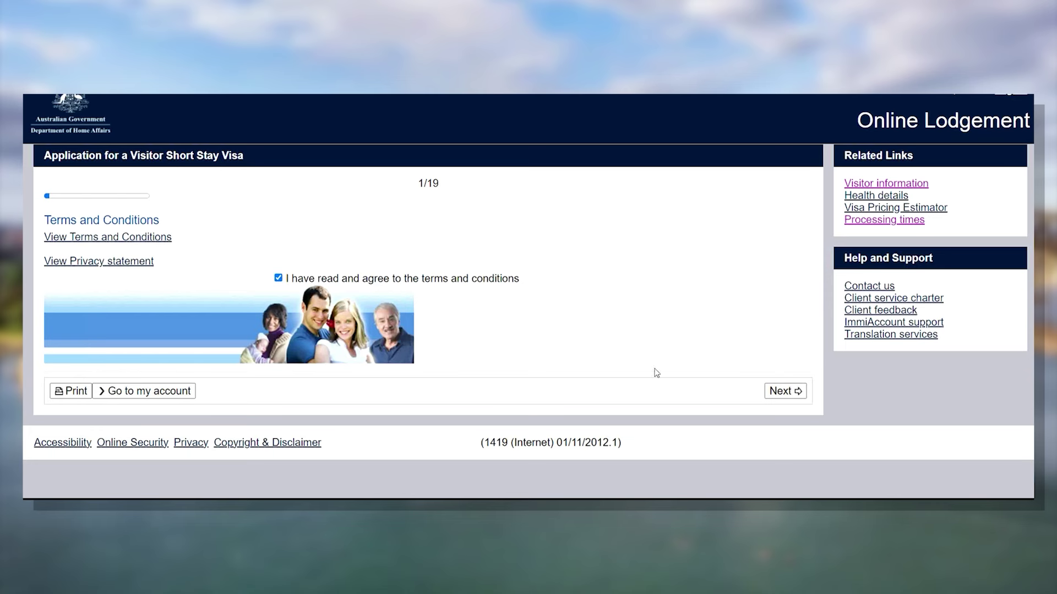
- On page 2, answer Yes to the applicant being outside Australia
{"action": "left_click", "coordinate": [785, 391]}
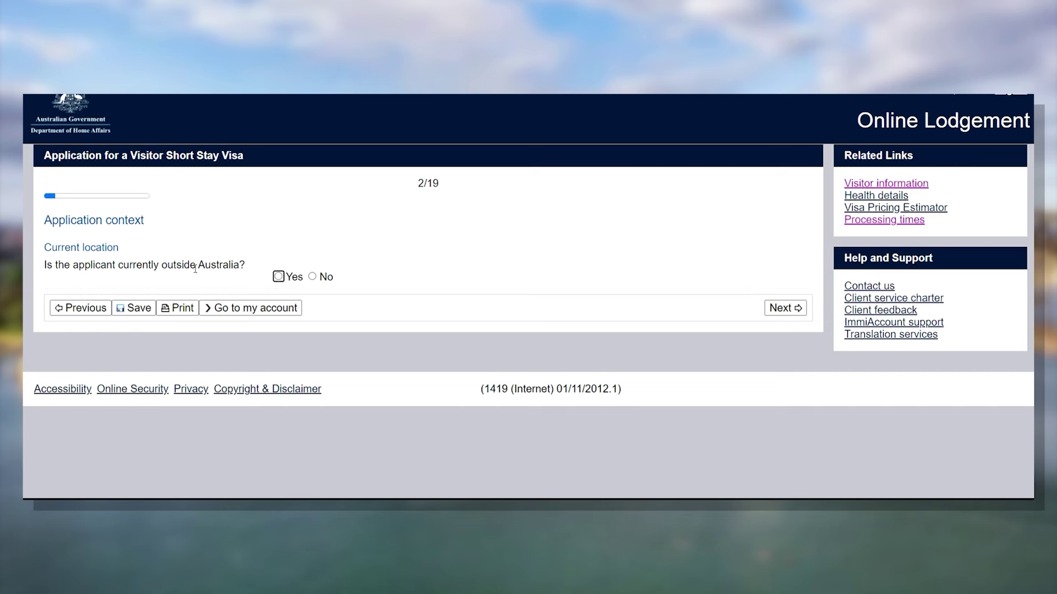
{"action": "left_click_drag", "start_coordinate": [48, 267], "coordinate": [247, 265]}
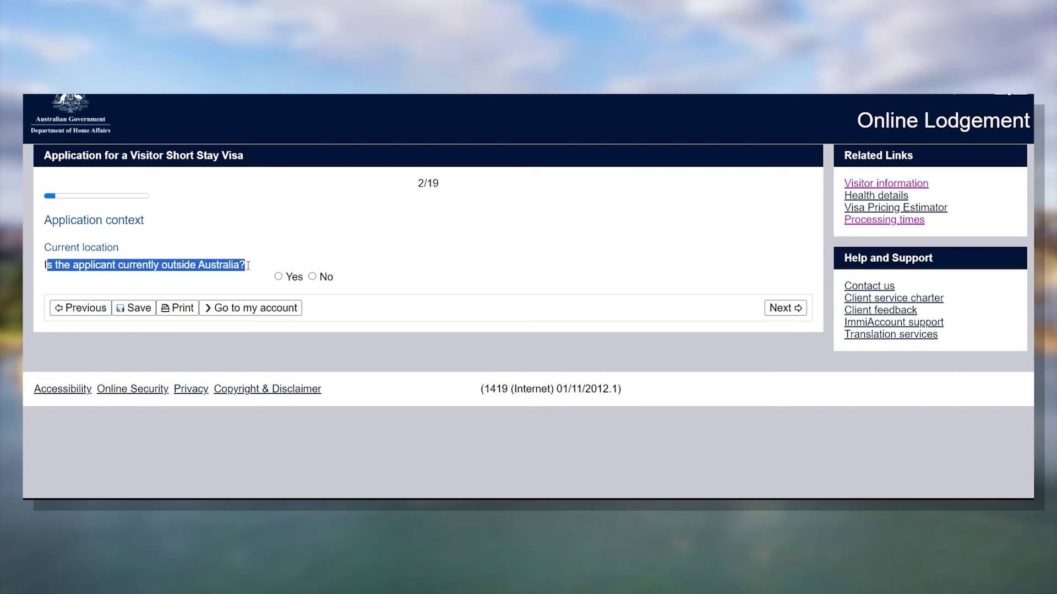
{"action": "left_click", "coordinate": [248, 269]}
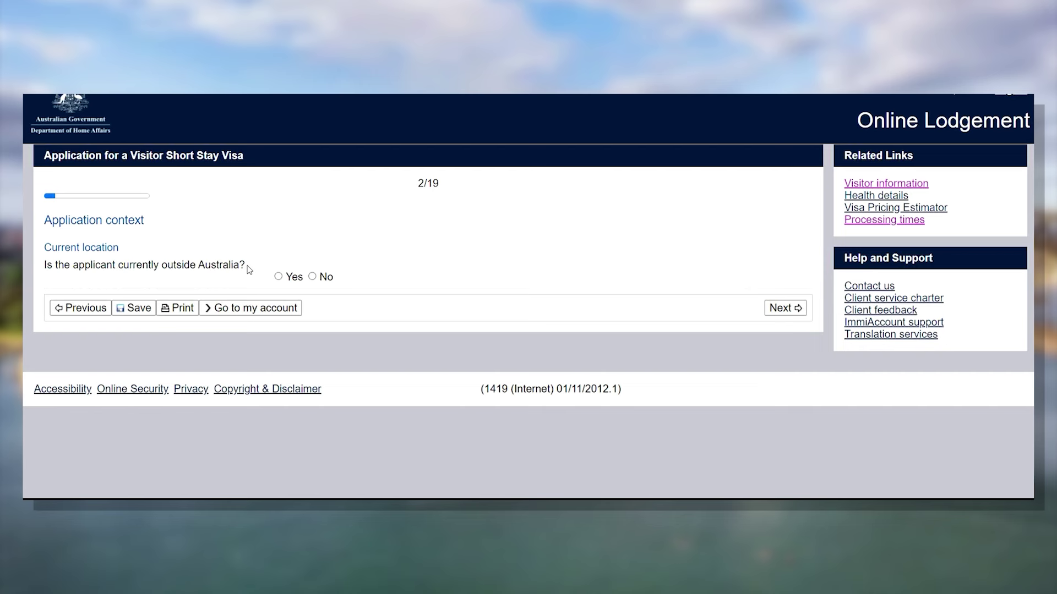
{"action": "left_click", "coordinate": [279, 276]}
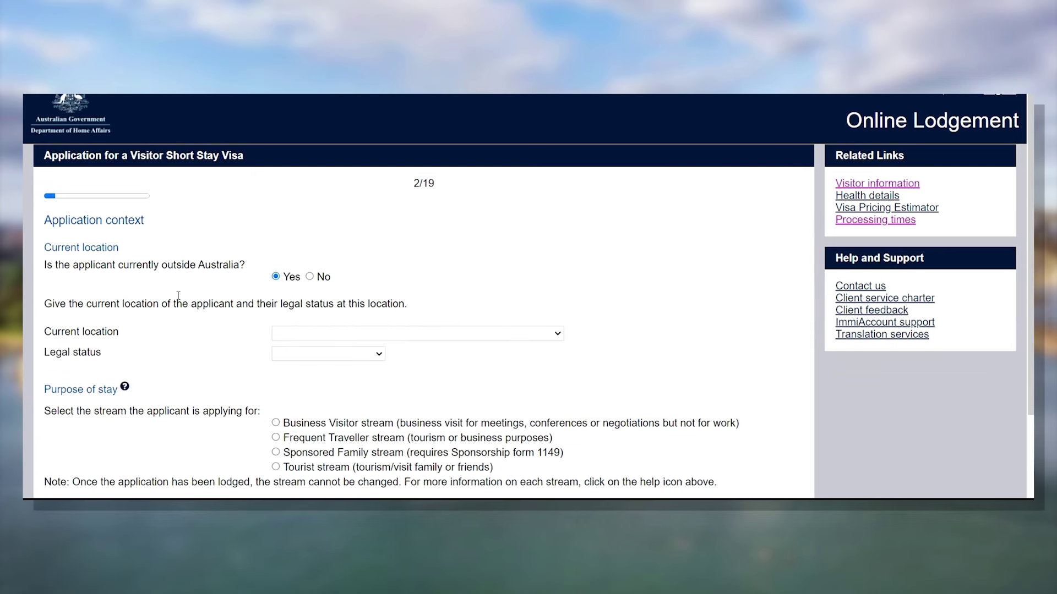
{"action": "left_click_drag", "start_coordinate": [253, 270], "coordinate": [46, 270]}
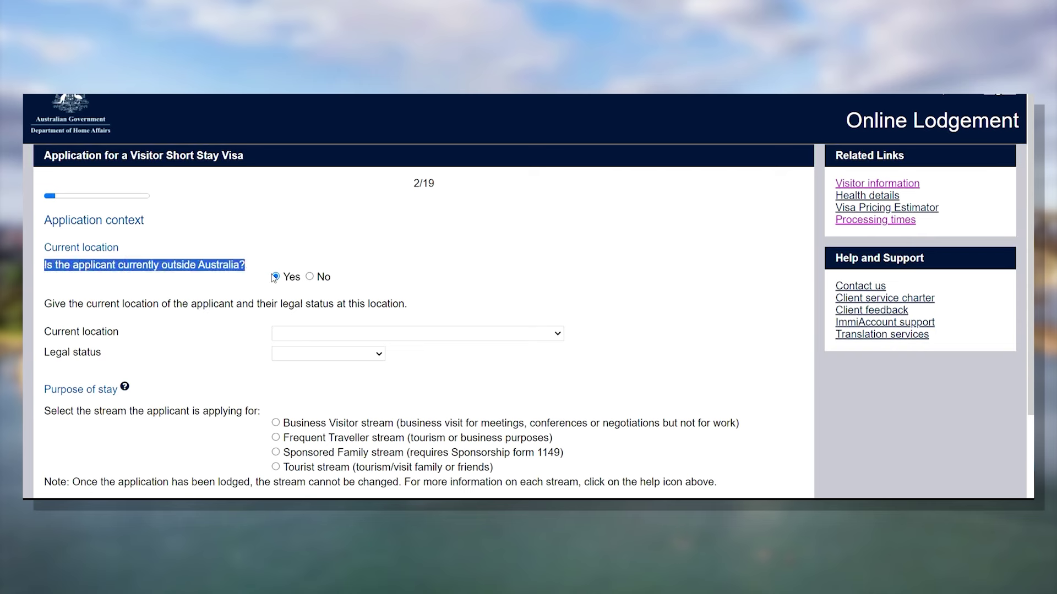
{"action": "left_click", "coordinate": [393, 232]}
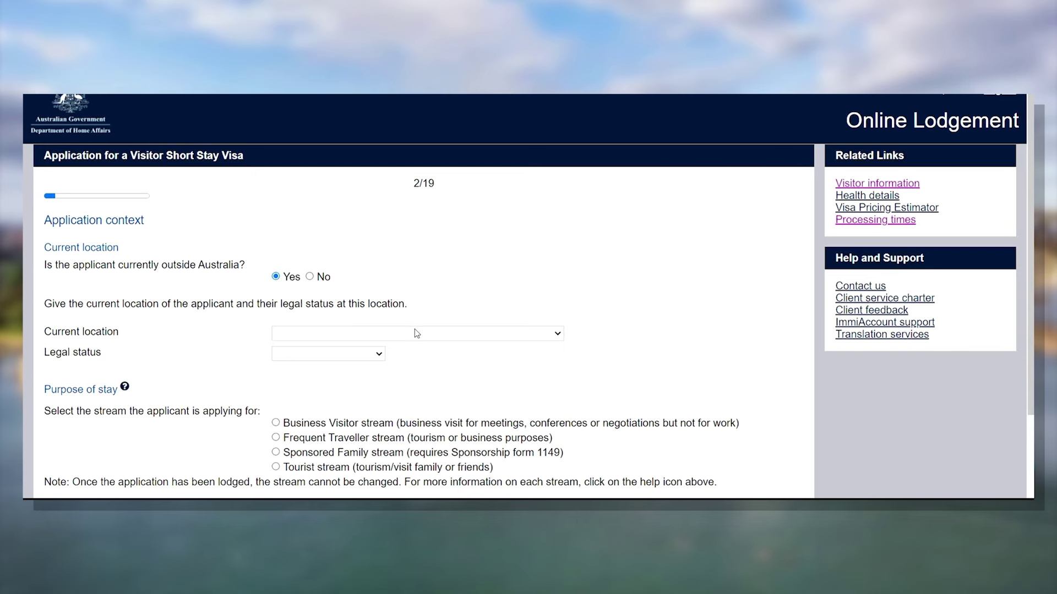
- Set current location to INDIA and legal status to Citizen, then view the Purpose of stay help
{"action": "left_click", "coordinate": [434, 336]}
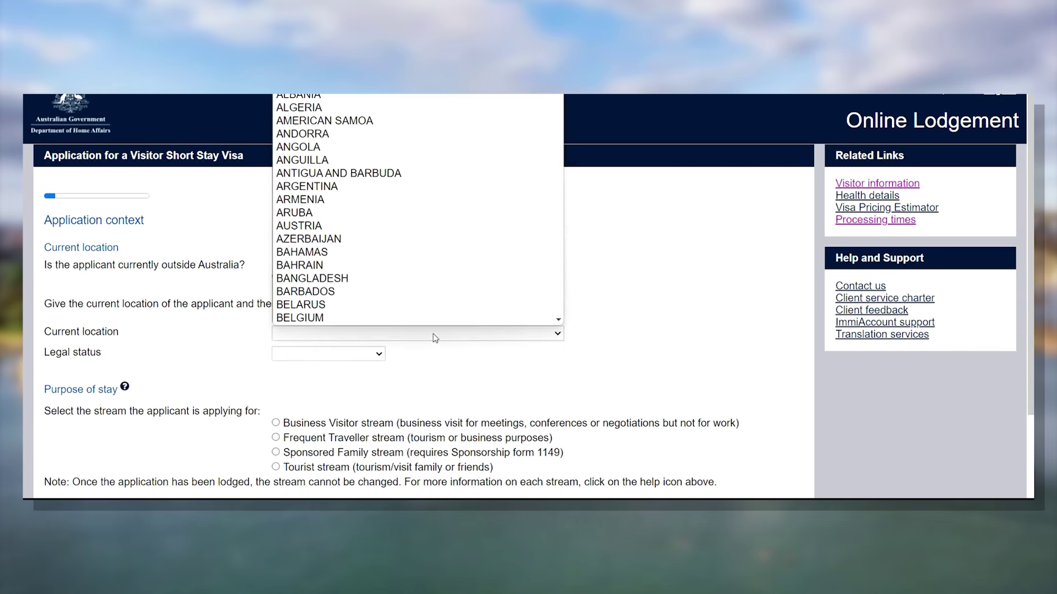
{"action": "type", "text": "india"}
{"action": "key", "text": "Return"}
{"action": "scroll", "coordinate": [124, 172], "scroll_direction": "down", "scroll_amount": 3}
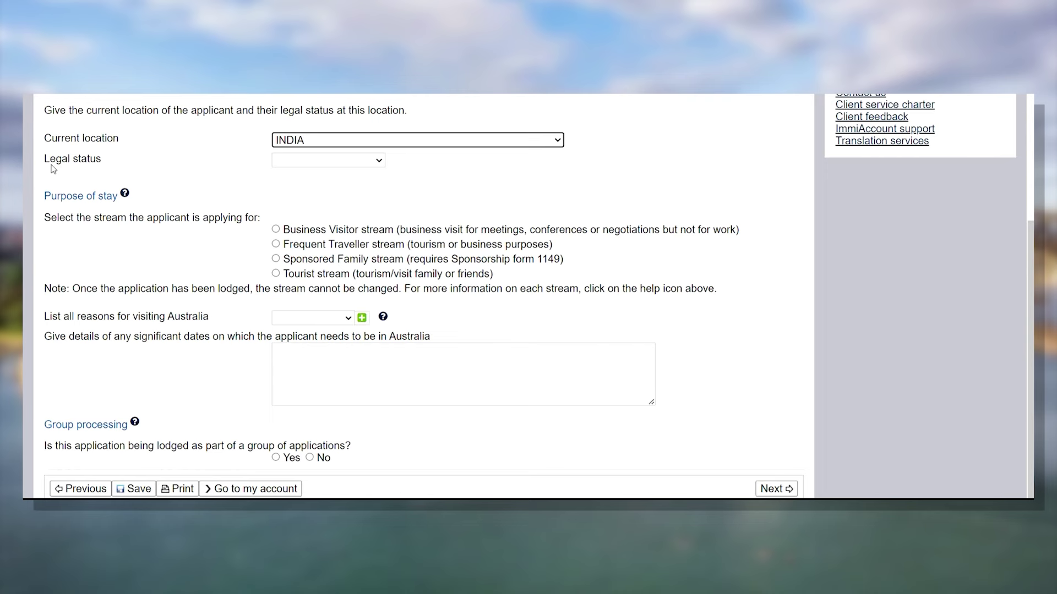
{"action": "left_click", "coordinate": [372, 161]}
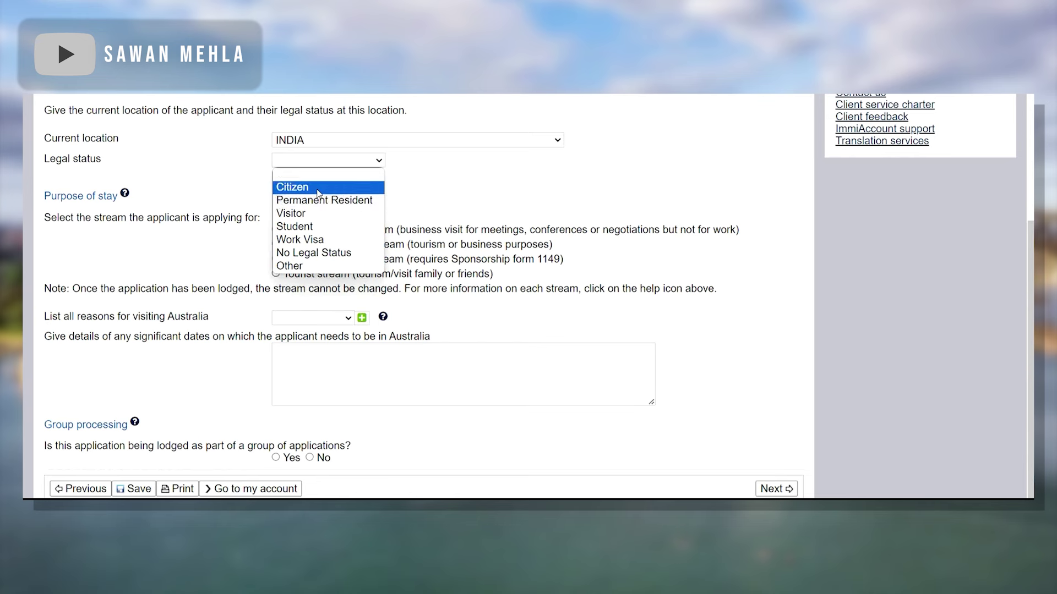
{"action": "left_click", "coordinate": [318, 190]}
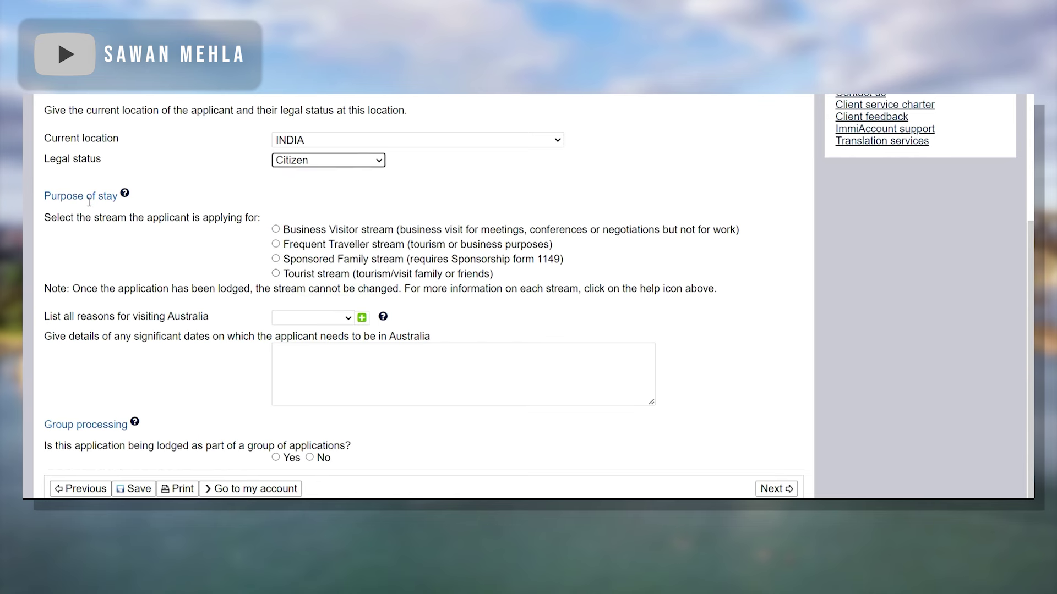
{"action": "left_click", "coordinate": [125, 195]}
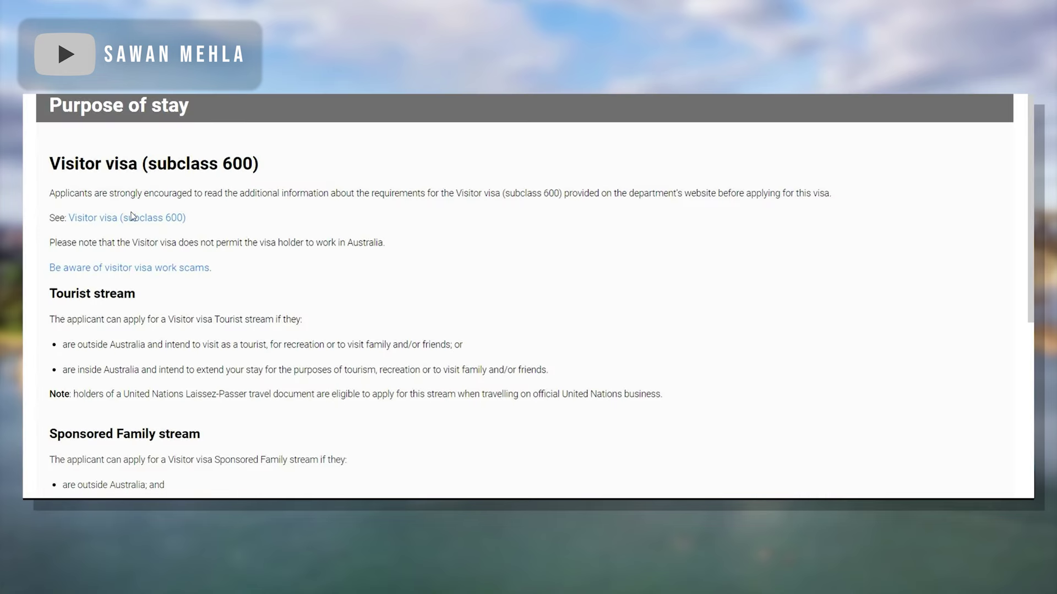
- Scroll through the visitor visa stream descriptions in the Purpose of stay help
{"action": "scroll", "coordinate": [28, 216], "scroll_direction": "down", "scroll_amount": 1}
{"action": "scroll", "coordinate": [196, 371], "scroll_direction": "down", "scroll_amount": 2}
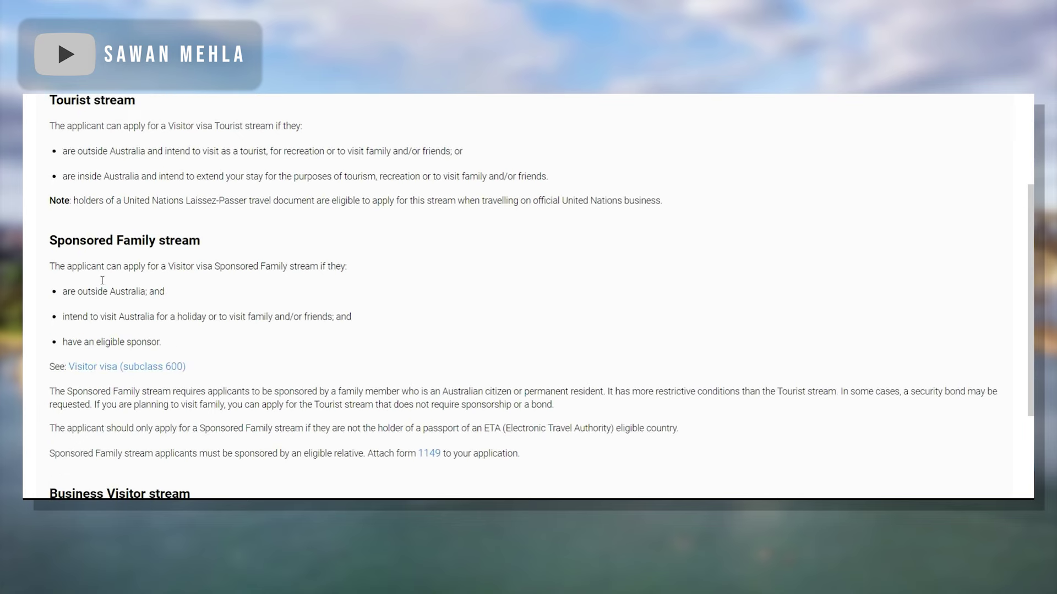
{"action": "scroll", "coordinate": [113, 246], "scroll_direction": "down", "scroll_amount": 2}
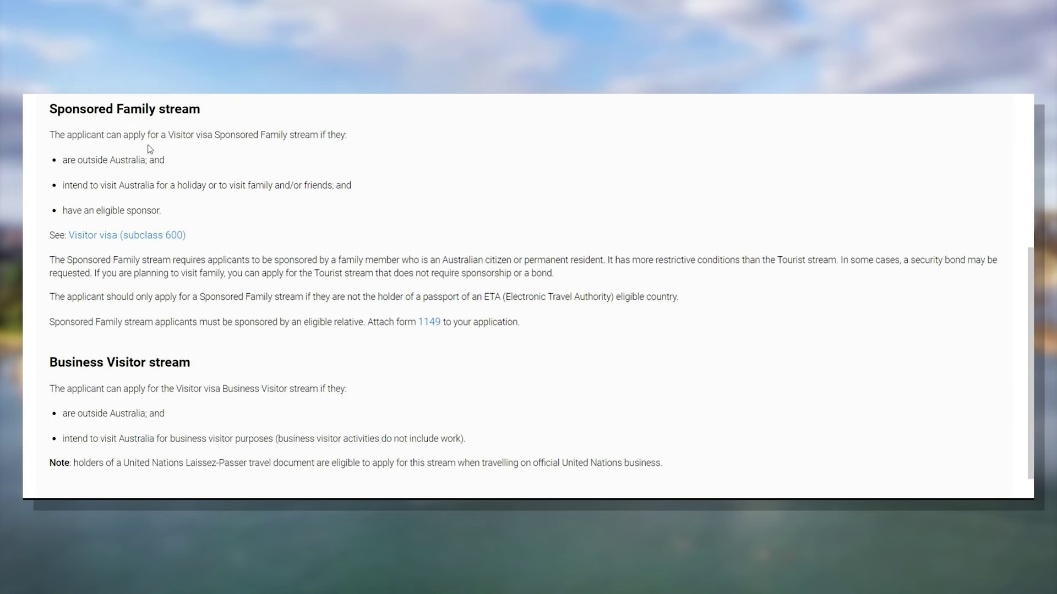
{"action": "scroll", "coordinate": [215, 159], "scroll_direction": "down", "scroll_amount": 1}
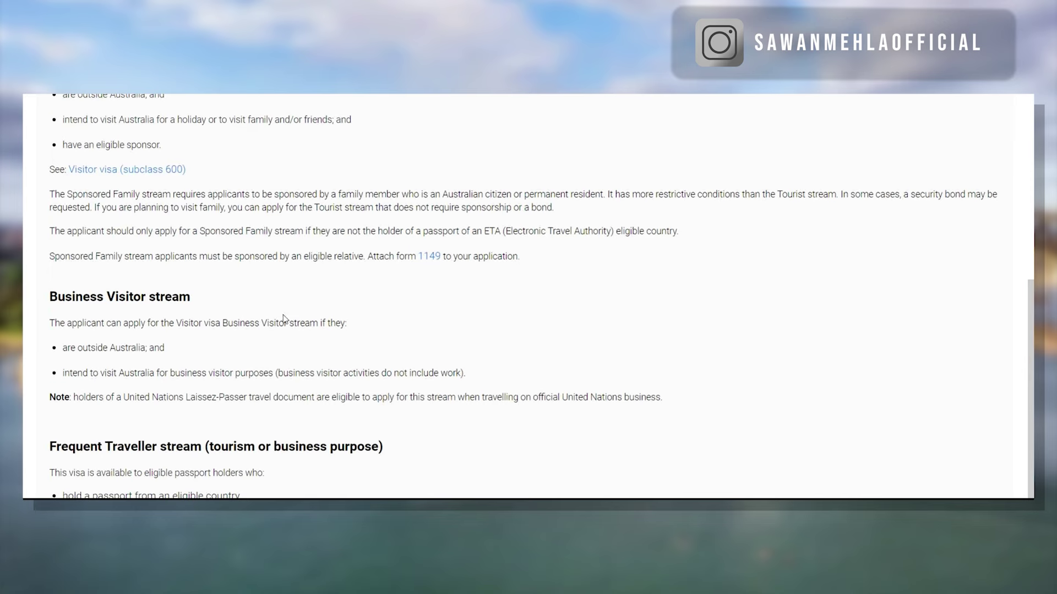
{"action": "scroll", "coordinate": [243, 300], "scroll_direction": "down", "scroll_amount": 1}
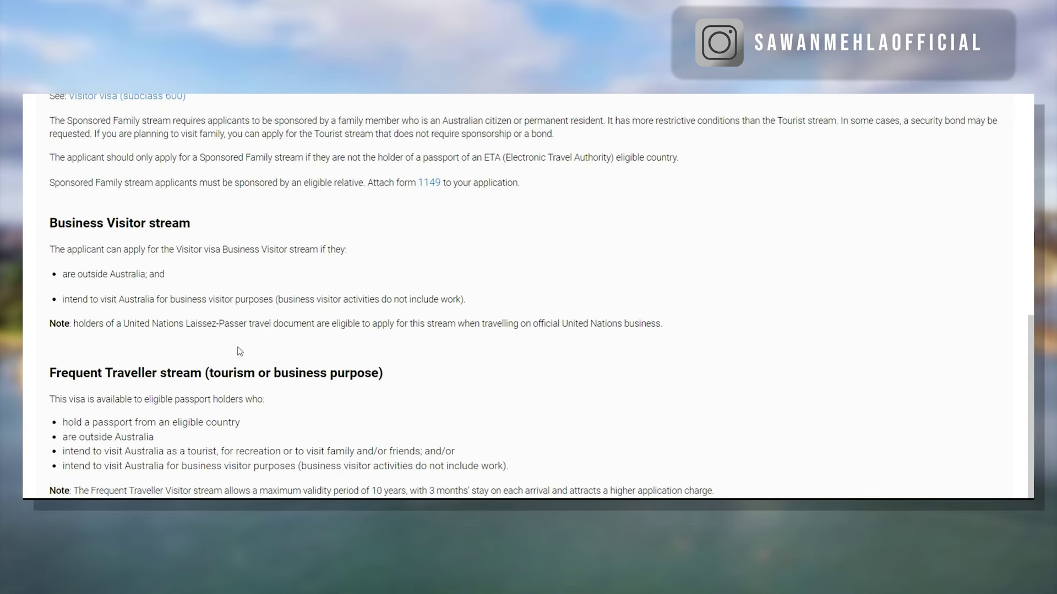
{"action": "scroll", "coordinate": [262, 364], "scroll_direction": "up", "scroll_amount": 6}
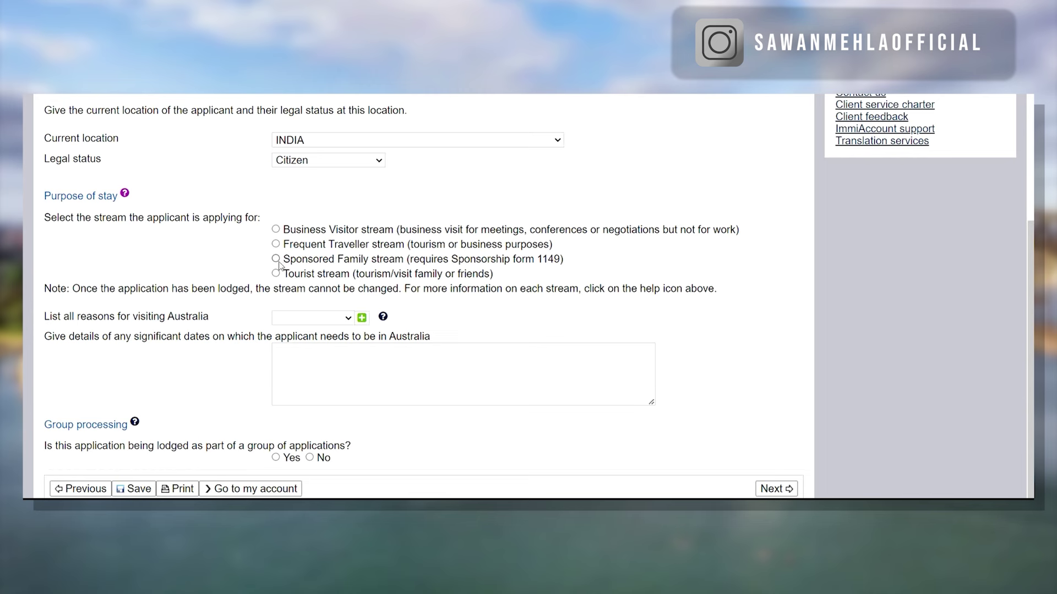
- Select Family visit in the 'List all reasons for visiting Australia' field
{"action": "left_click_drag", "start_coordinate": [413, 259], "coordinate": [544, 259]}
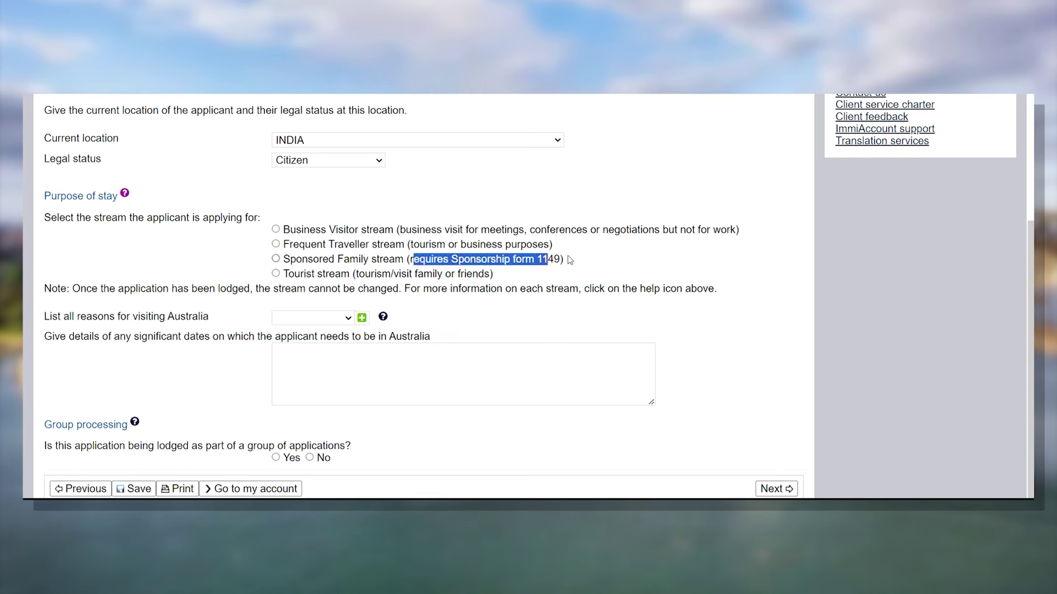
{"action": "left_click", "coordinate": [594, 261]}
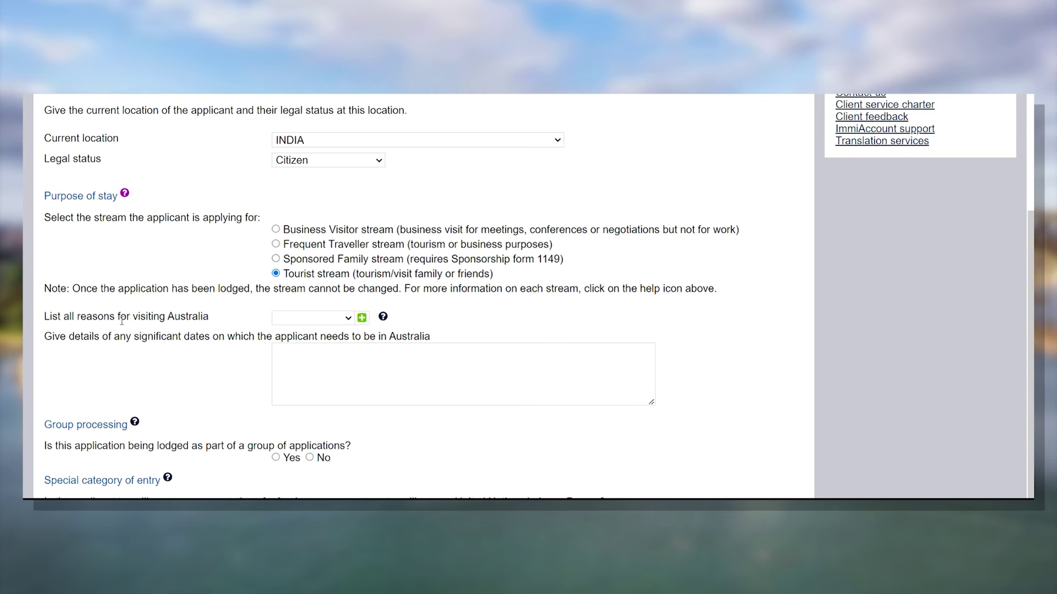
{"action": "left_click_drag", "start_coordinate": [46, 315], "coordinate": [215, 317]}
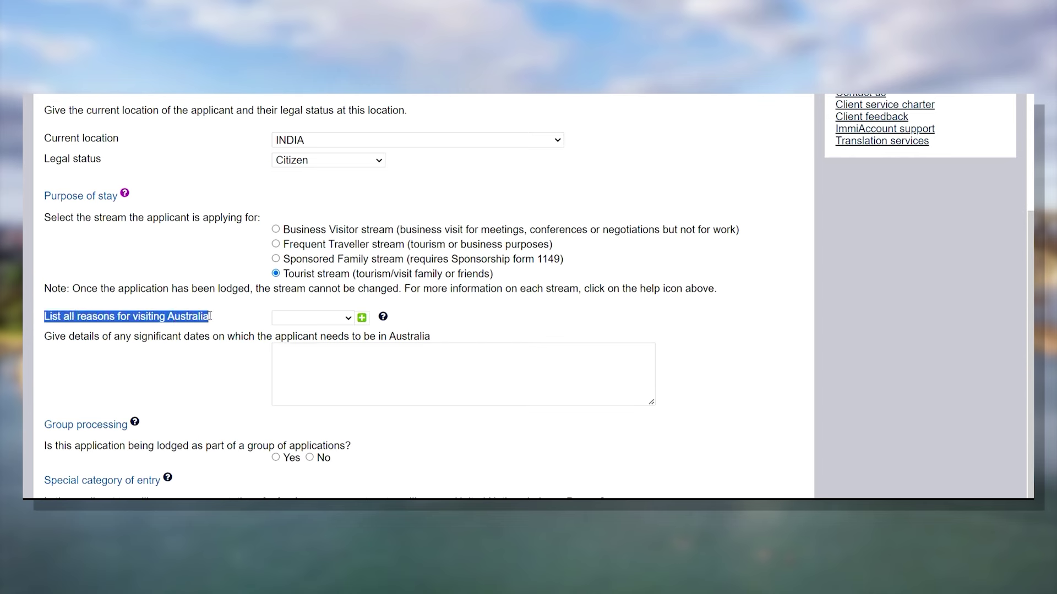
{"action": "left_click", "coordinate": [341, 318]}
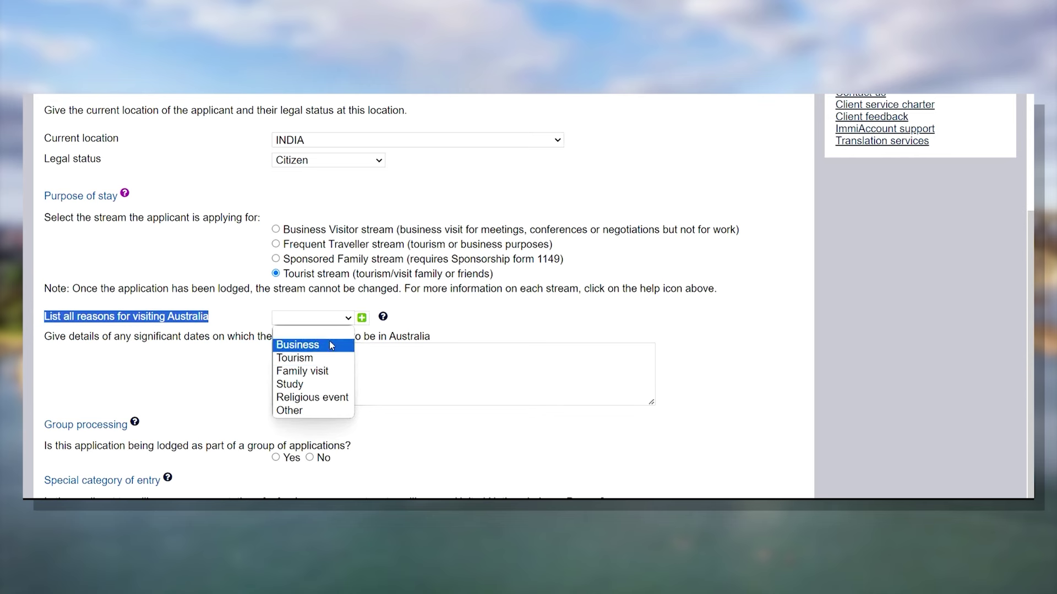
{"action": "left_click", "coordinate": [331, 372]}
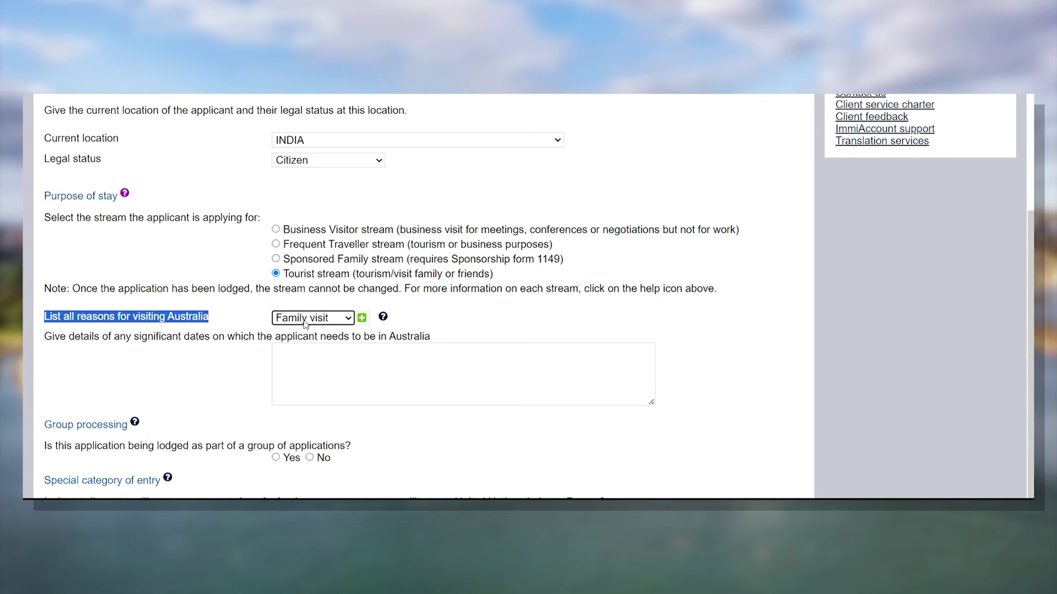
{"action": "left_click", "coordinate": [70, 351]}
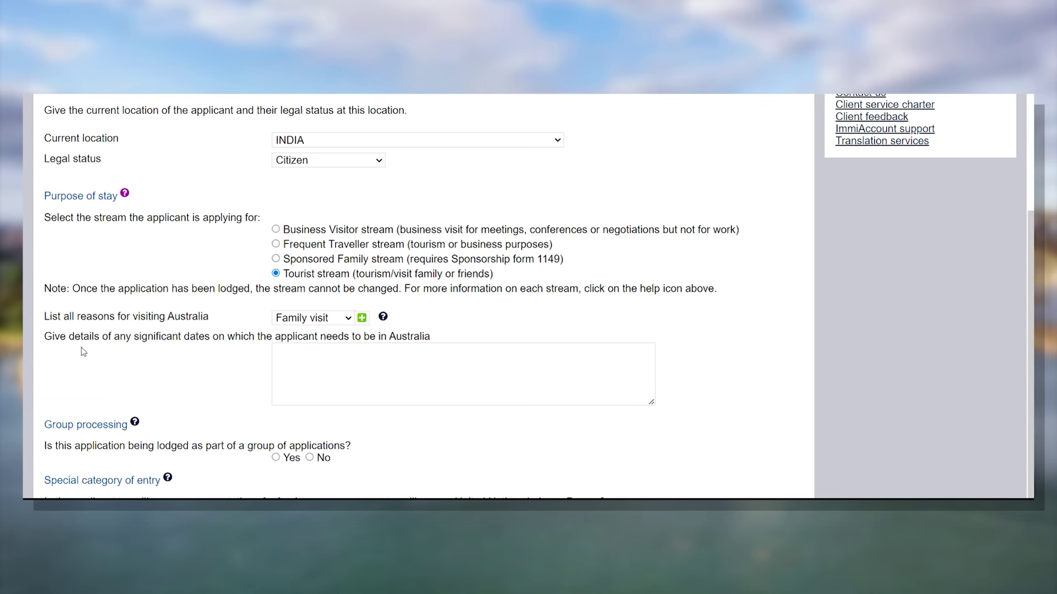
{"action": "left_click", "coordinate": [318, 363]}
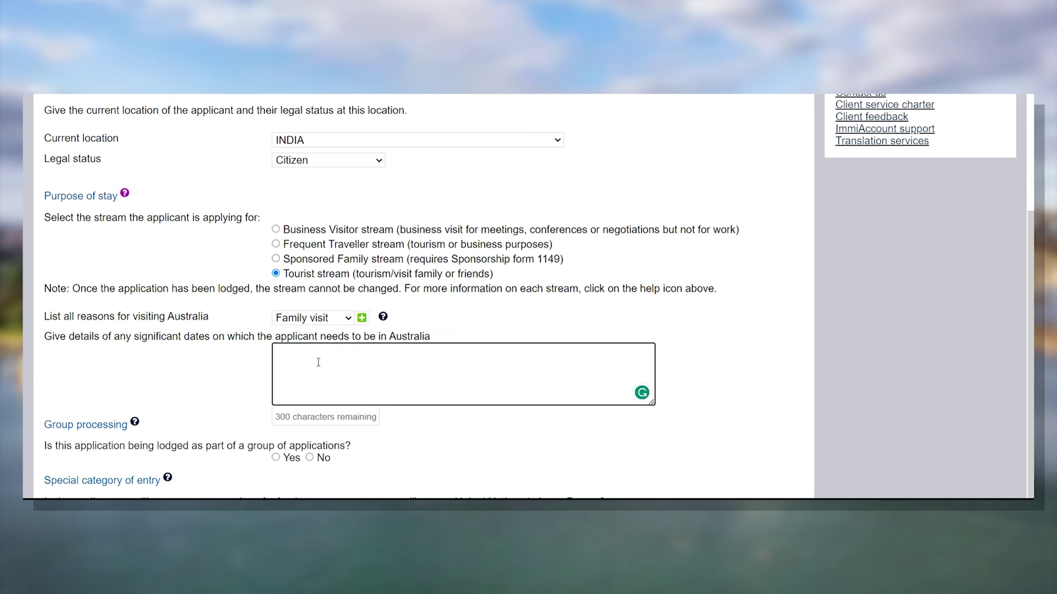
- Enter '02 of feb i need to be there with my son.' as the significant dates details
{"action": "type", "text": "02 of feb i need to be there with "}
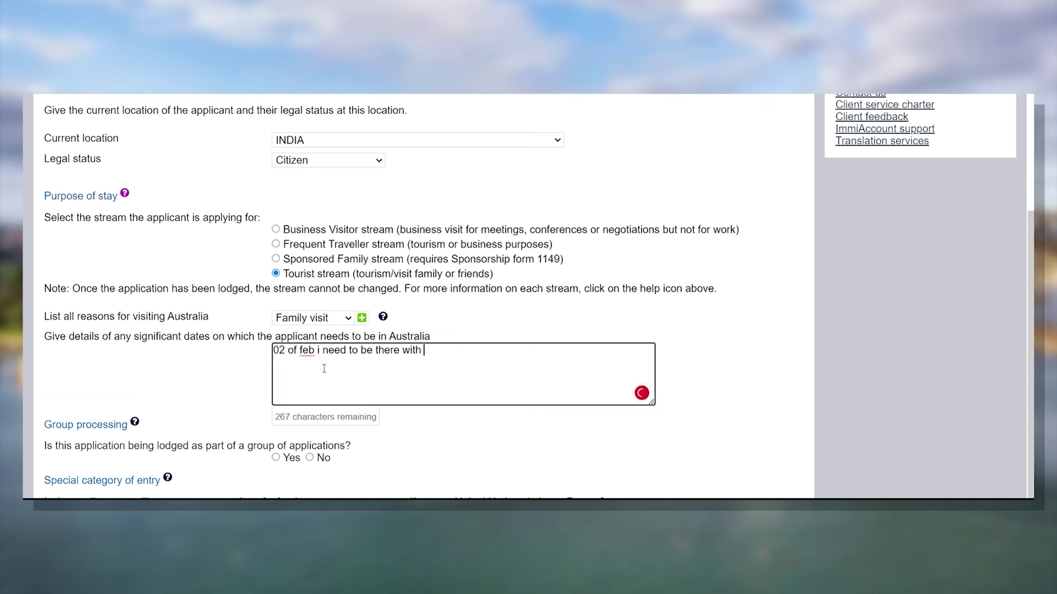
{"action": "type", "text": "my son."}
{"action": "scroll", "coordinate": [144, 355], "scroll_direction": "down", "scroll_amount": 1}
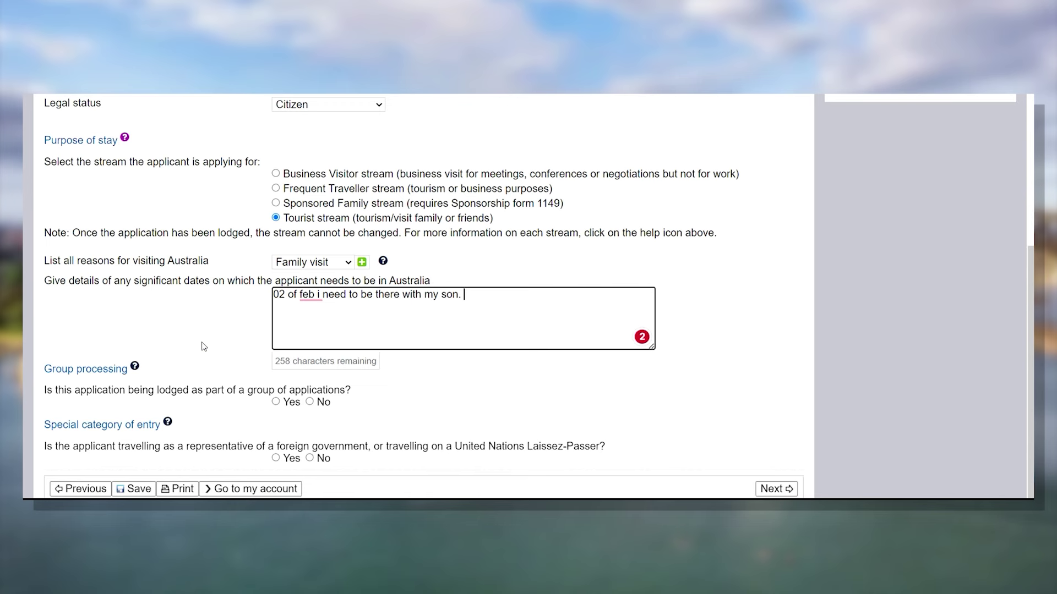
- Answer Yes to group processing and create a new Family-type group named 'family'
{"action": "left_click", "coordinate": [275, 402]}
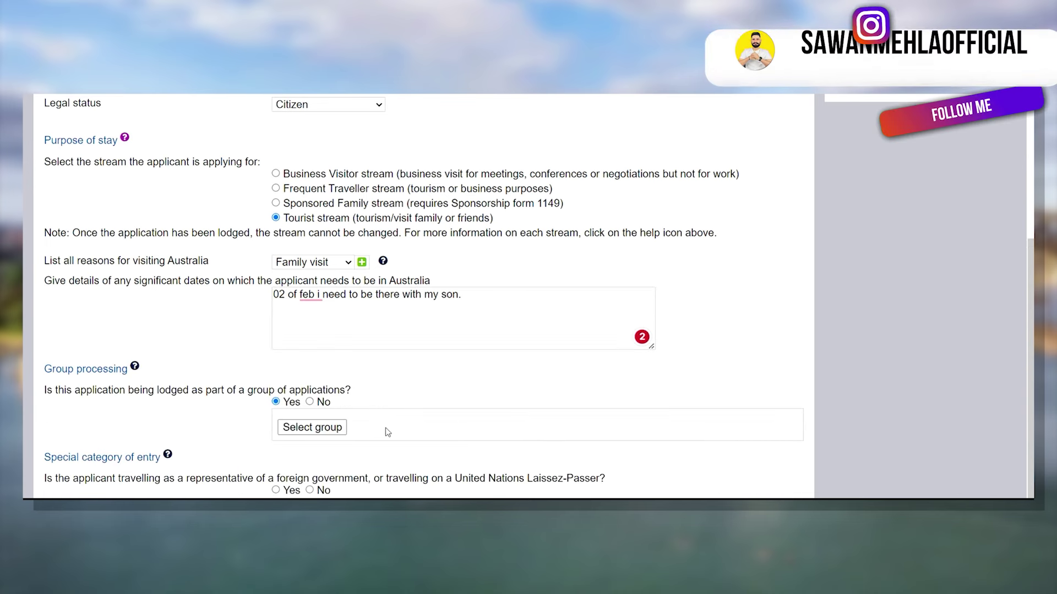
{"action": "left_click", "coordinate": [322, 432]}
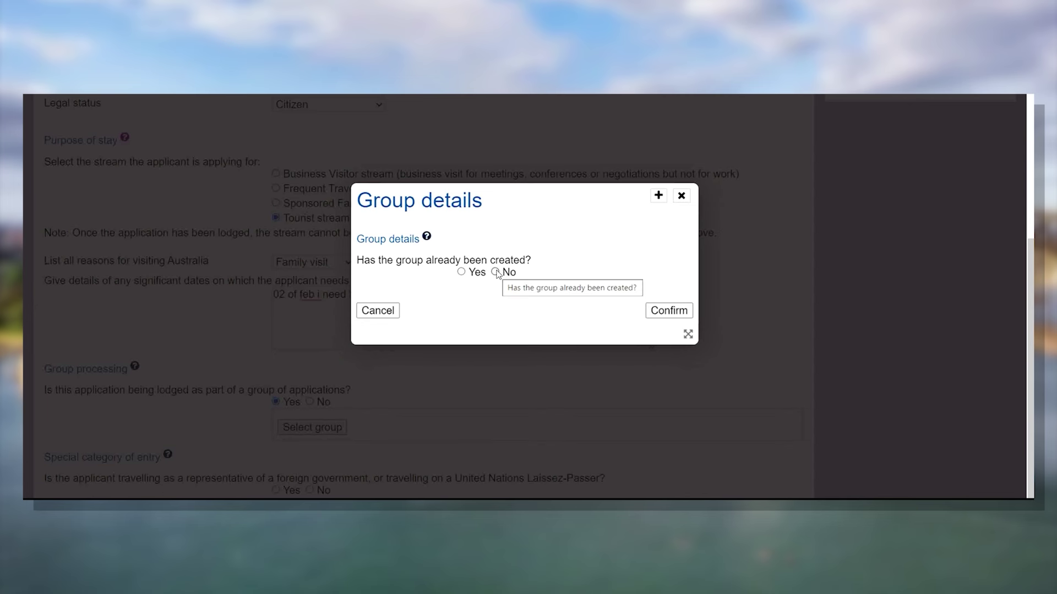
{"action": "left_click", "coordinate": [495, 273]}
{"action": "left_click", "coordinate": [499, 316]}
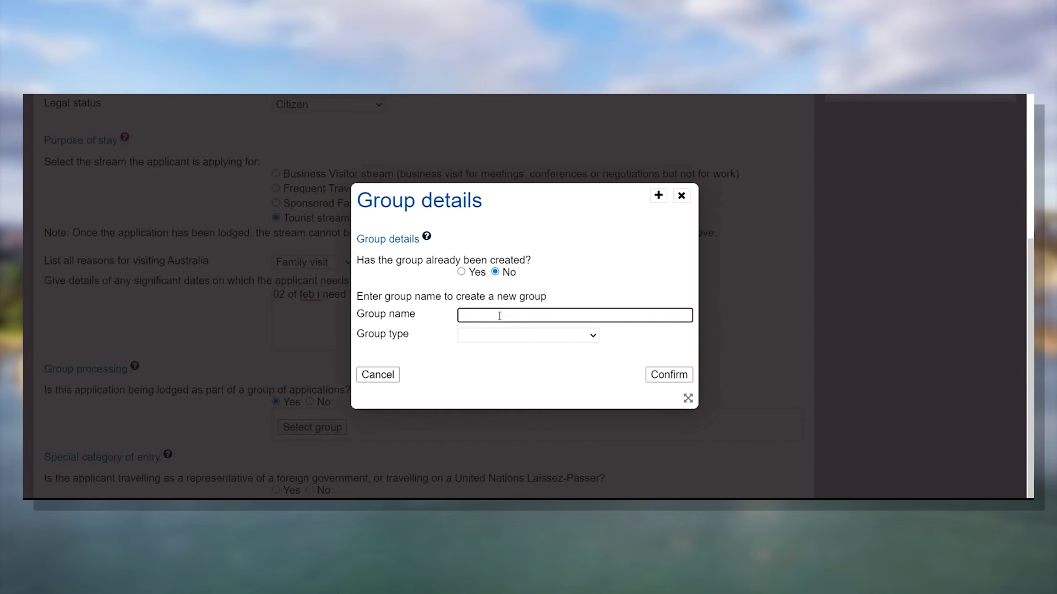
{"action": "type", "text": "family"}
{"action": "left_click", "coordinate": [517, 348]}
{"action": "left_click", "coordinate": [516, 339]}
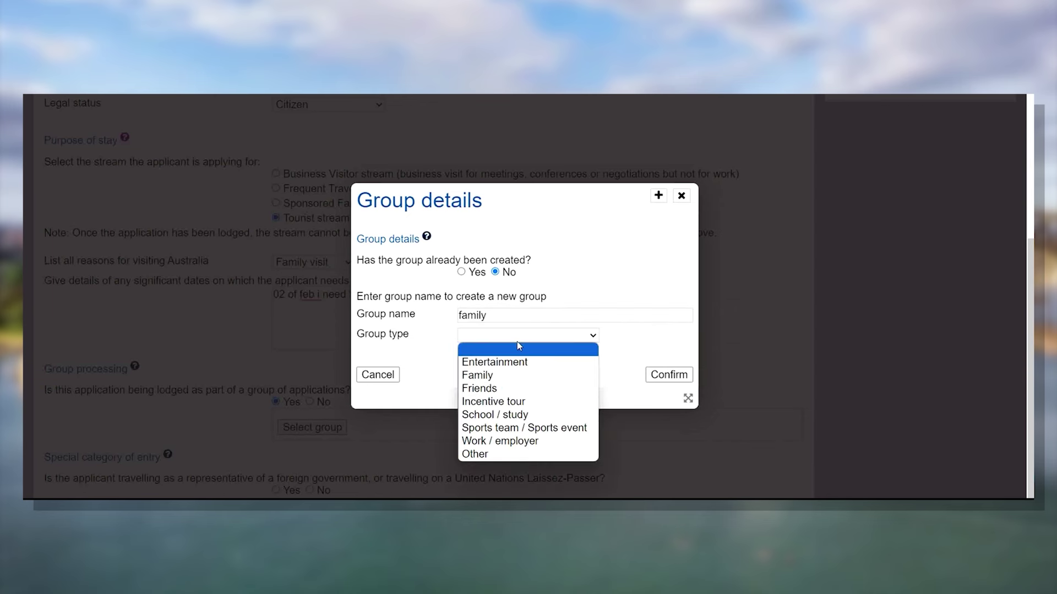
{"action": "left_click", "coordinate": [548, 383]}
{"action": "left_click", "coordinate": [668, 374]}
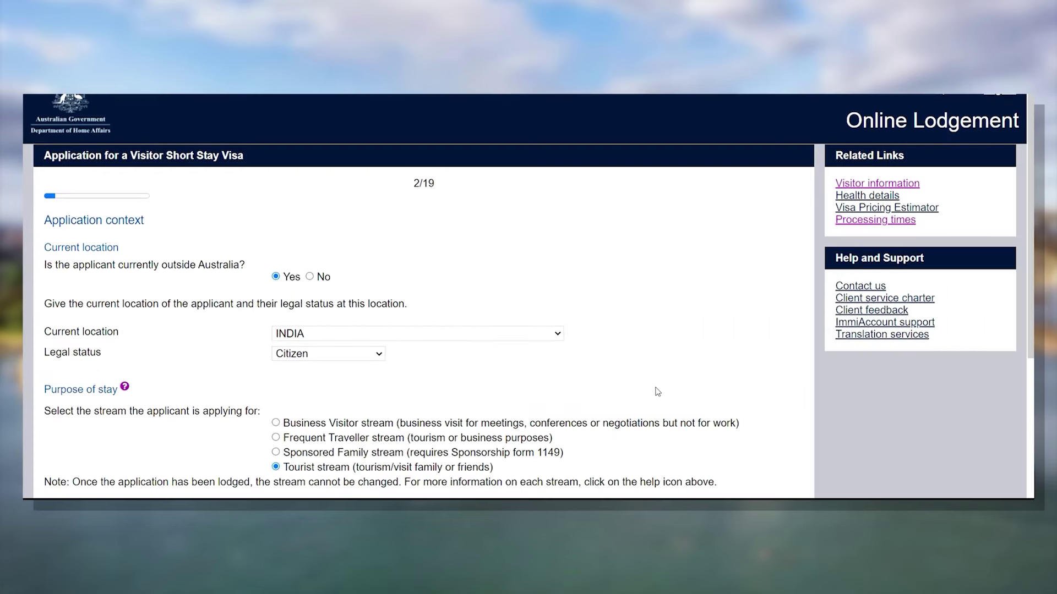
- Check the new family group's ID and answer No to the special category of entry question
{"action": "scroll", "coordinate": [656, 392], "scroll_direction": "down", "scroll_amount": 3}
{"action": "scroll", "coordinate": [657, 392], "scroll_direction": "down", "scroll_amount": 4}
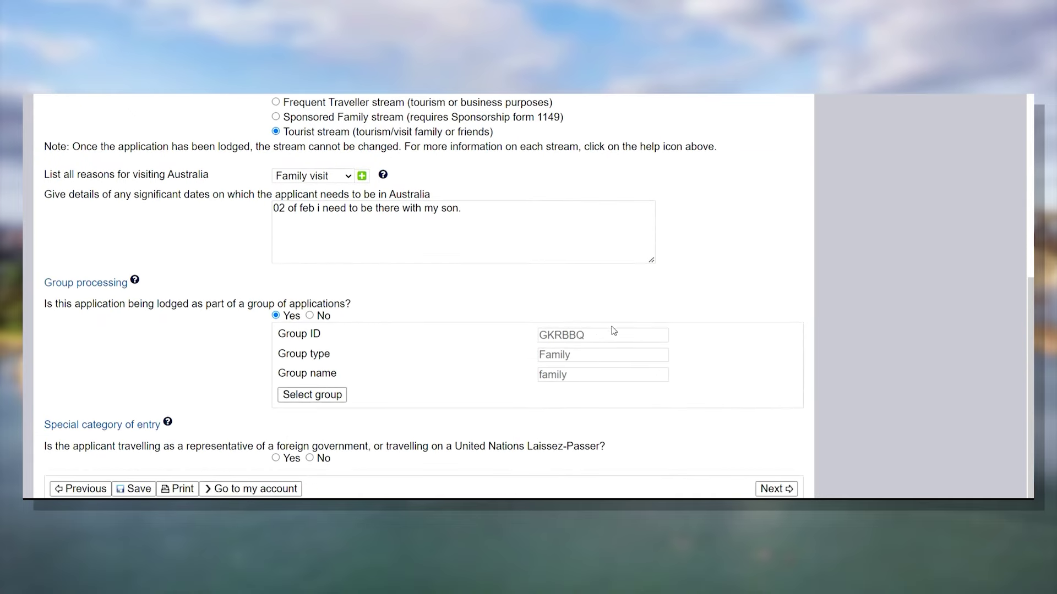
{"action": "left_click_drag", "start_coordinate": [596, 339], "coordinate": [534, 337]}
{"action": "left_click", "coordinate": [472, 338]}
{"action": "left_click_drag", "start_coordinate": [585, 338], "coordinate": [549, 336]}
{"action": "left_click", "coordinate": [581, 299]}
{"action": "left_click", "coordinate": [310, 458]}
- Advance to the passport details page and look over its fields
{"action": "left_click", "coordinate": [791, 489]}
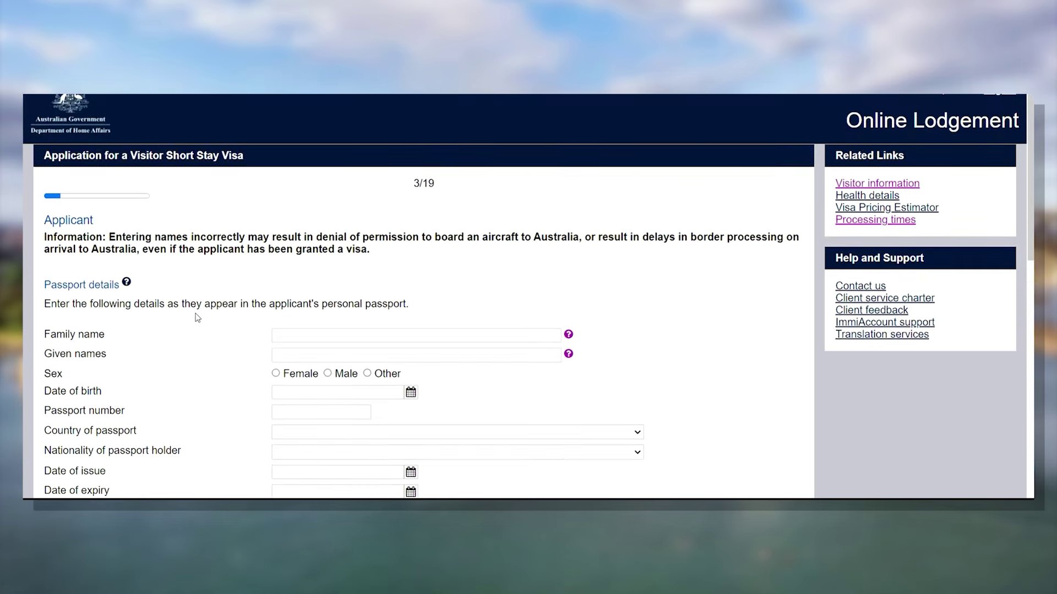
{"action": "scroll", "coordinate": [166, 281], "scroll_direction": "down", "scroll_amount": 2}
{"action": "scroll", "coordinate": [113, 166], "scroll_direction": "up", "scroll_amount": 1}
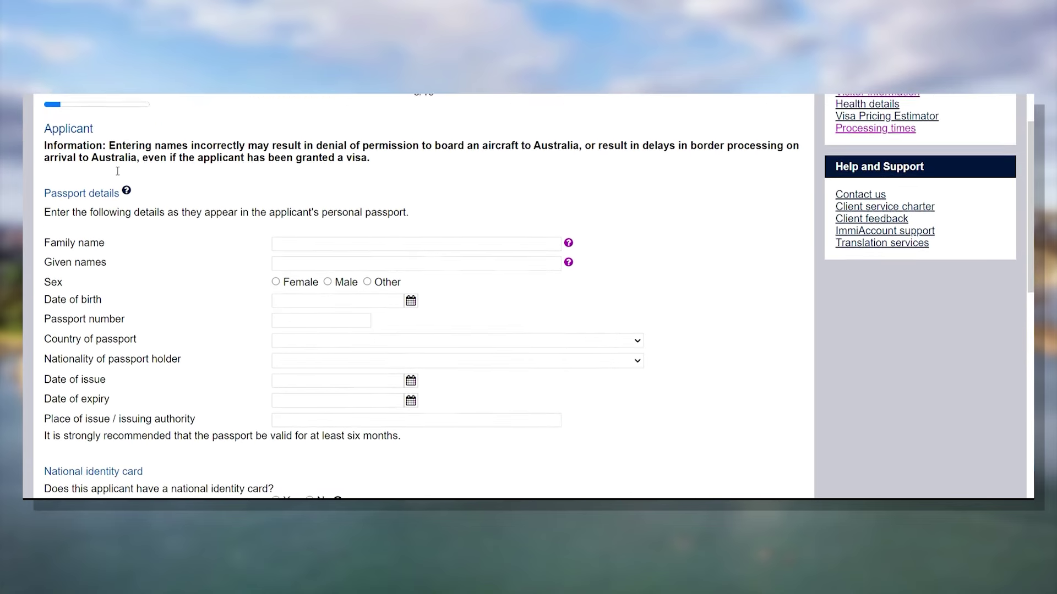
{"action": "scroll", "coordinate": [118, 171], "scroll_direction": "up", "scroll_amount": 2}
{"action": "scroll", "coordinate": [116, 278], "scroll_direction": "down", "scroll_amount": 3}
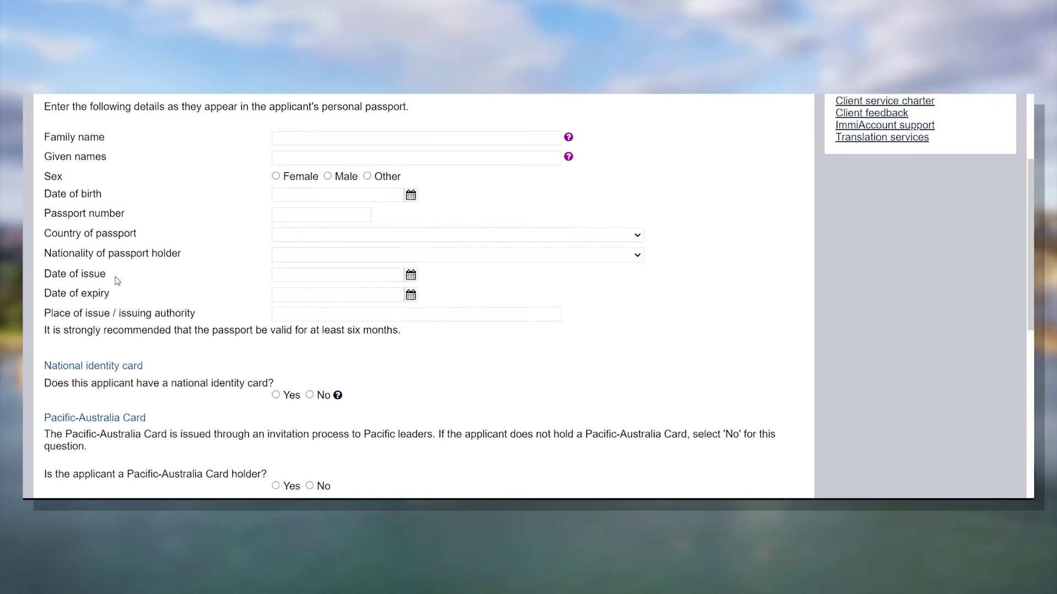
{"action": "scroll", "coordinate": [117, 281], "scroll_direction": "up", "scroll_amount": 1}
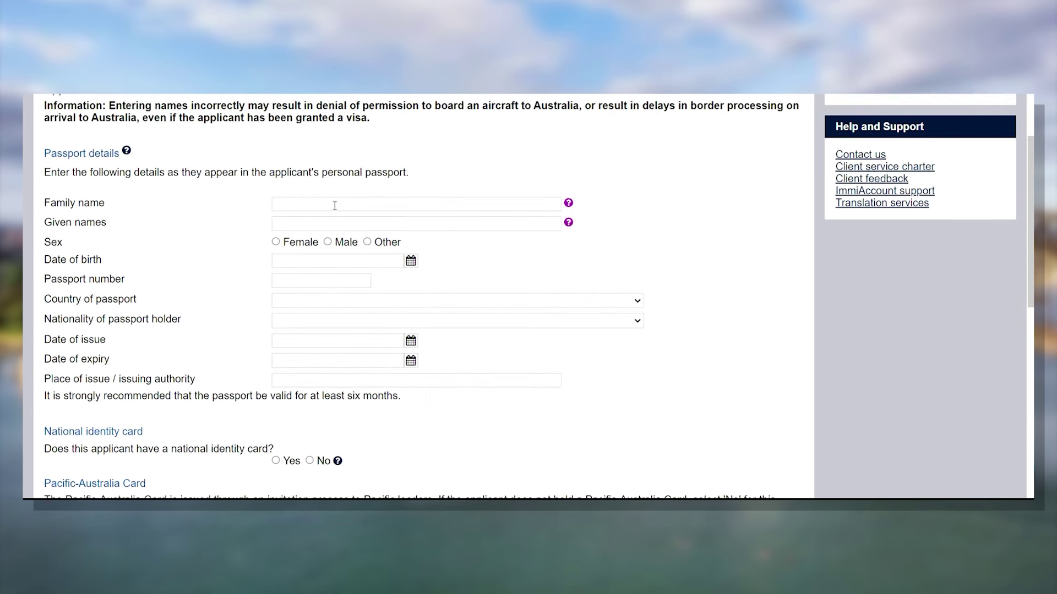
- Set the passport holder's nationality to INDIA - IND
{"action": "left_click", "coordinate": [341, 222]}
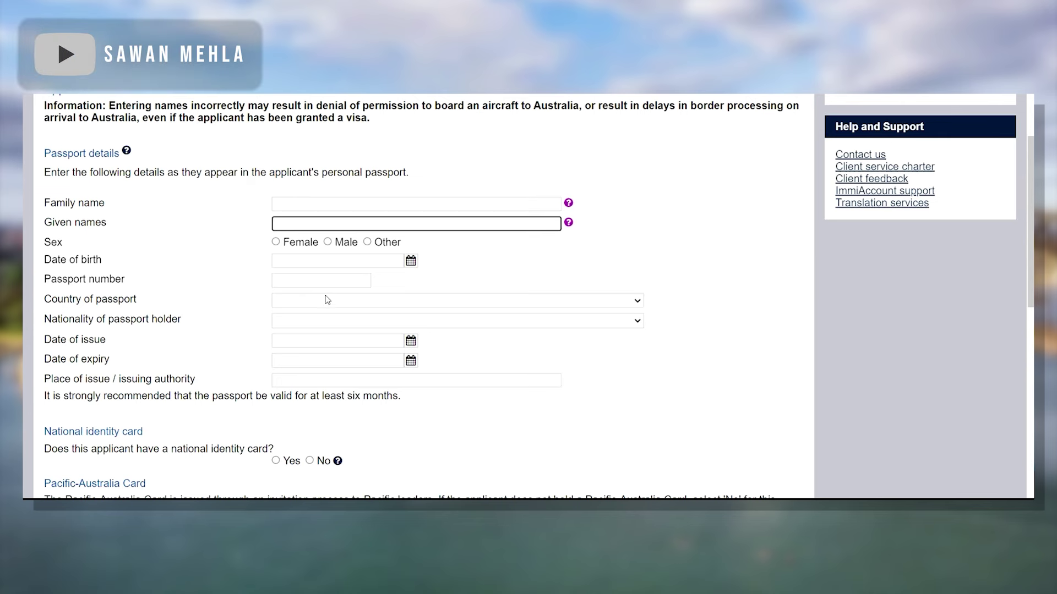
{"action": "left_click", "coordinate": [337, 322]}
{"action": "type", "text": "ind"}
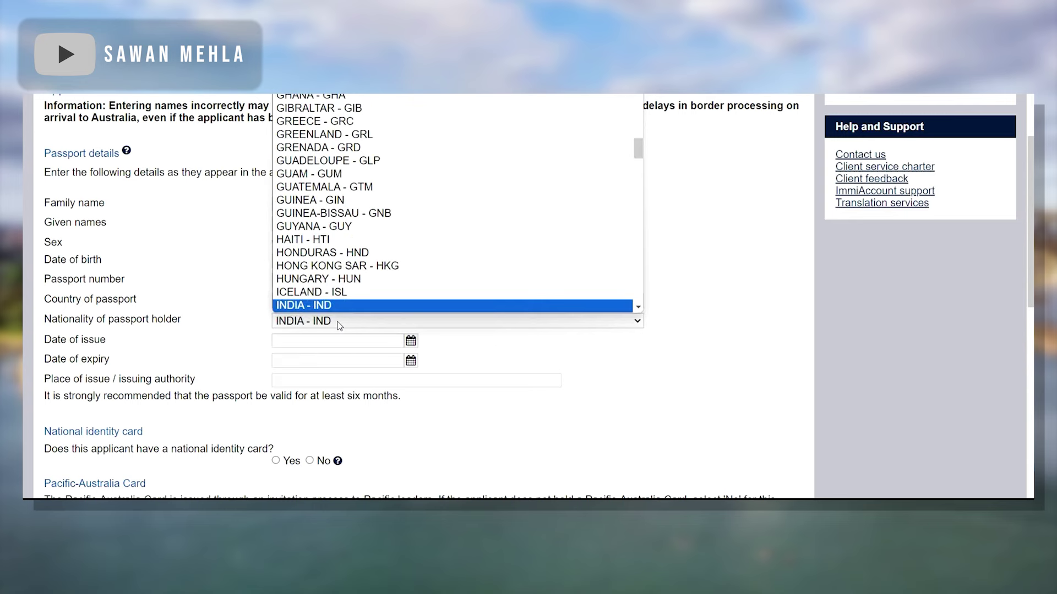
{"action": "key", "text": "Return"}
- Answer Yes to the applicant having a national identity card
{"action": "scroll", "coordinate": [178, 307], "scroll_direction": "down", "scroll_amount": 2}
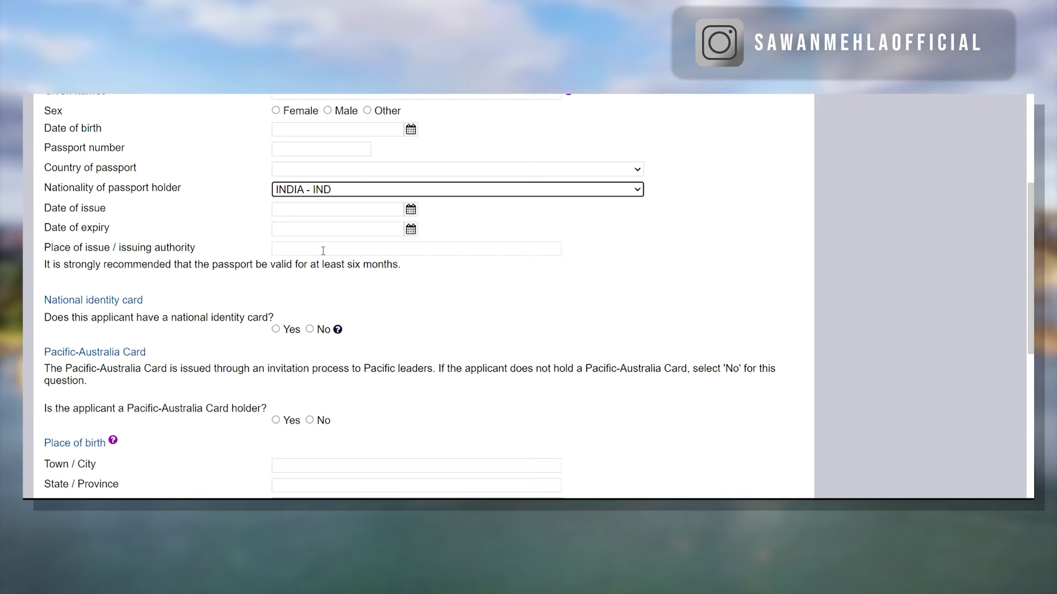
{"action": "scroll", "coordinate": [468, 277], "scroll_direction": "down", "scroll_amount": 1}
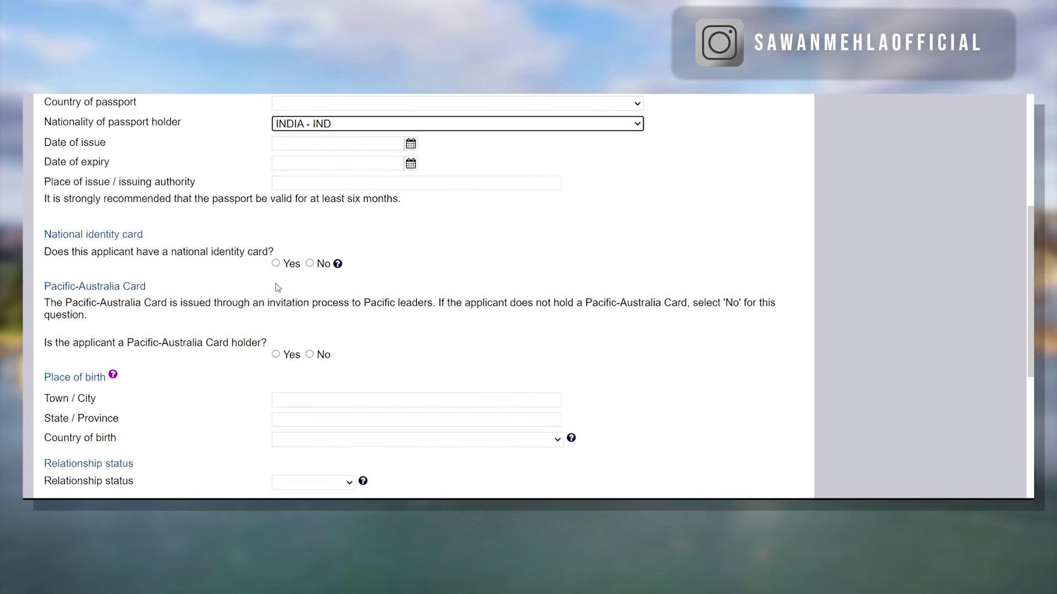
{"action": "left_click_drag", "start_coordinate": [52, 234], "coordinate": [52, 234]}
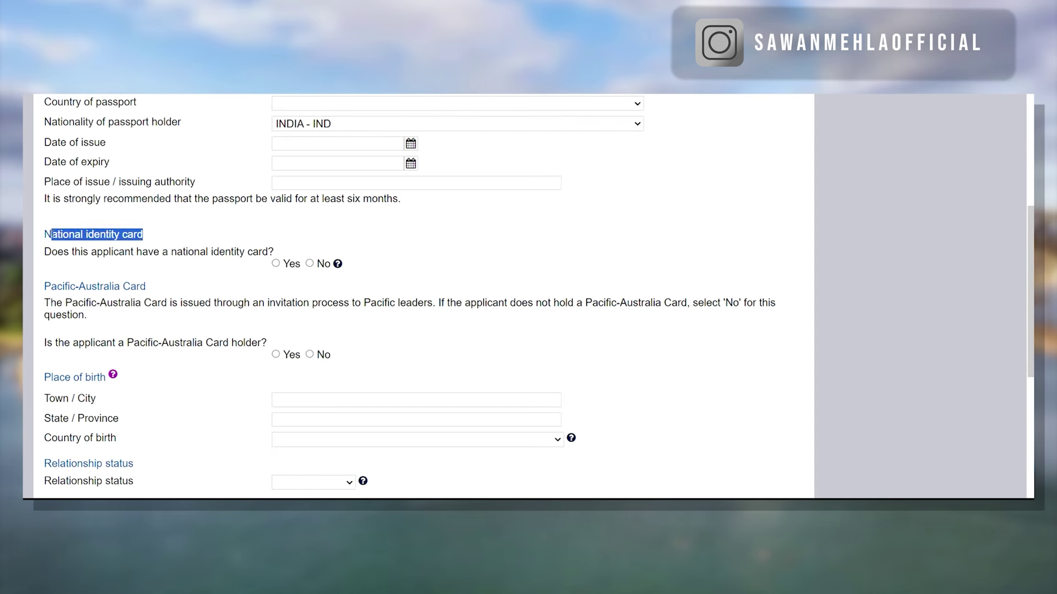
{"action": "left_click", "coordinate": [196, 243]}
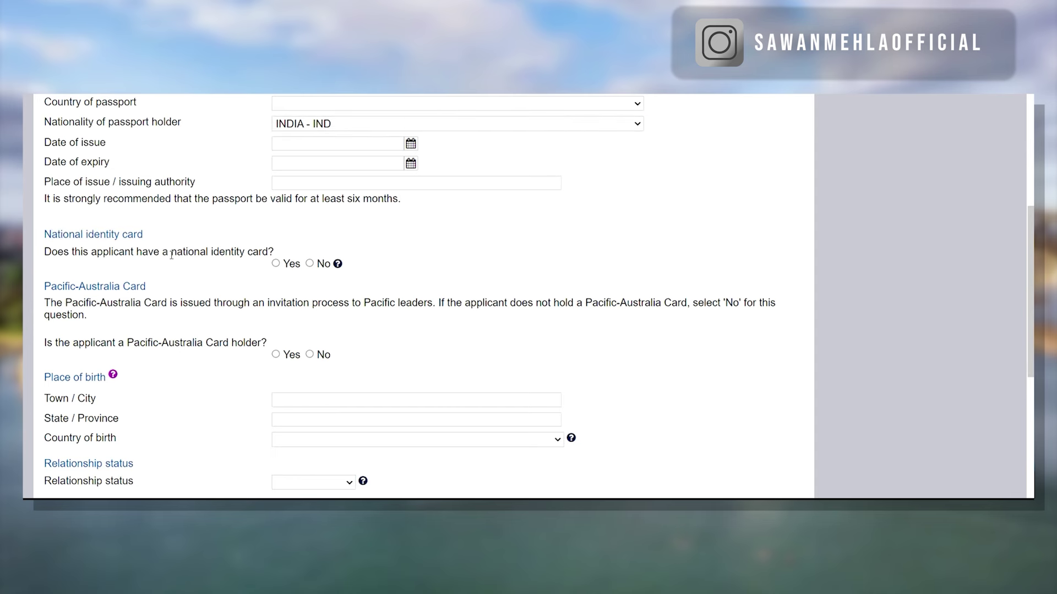
{"action": "left_click", "coordinate": [276, 263]}
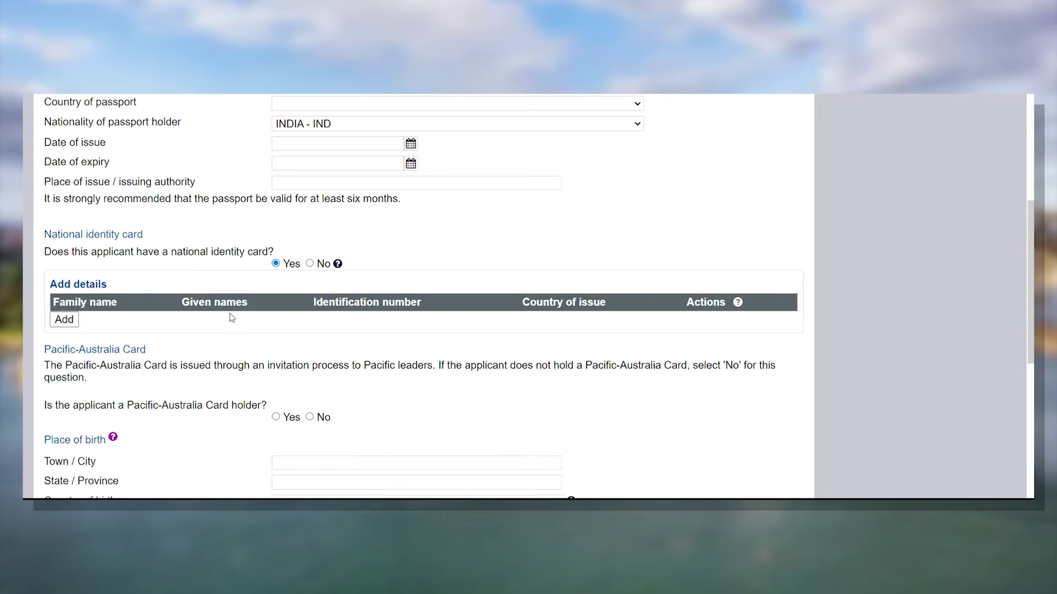
- Open the national identity card form, step through its empty fields and try Confirm
{"action": "left_click", "coordinate": [64, 320]}
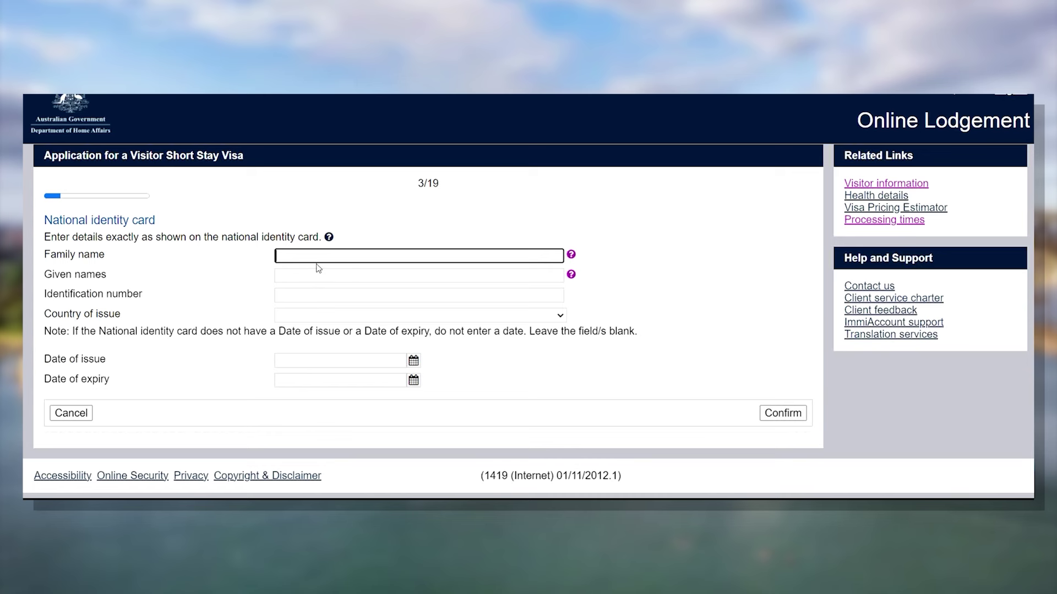
{"action": "left_click", "coordinate": [331, 275]}
{"action": "left_click", "coordinate": [341, 294]}
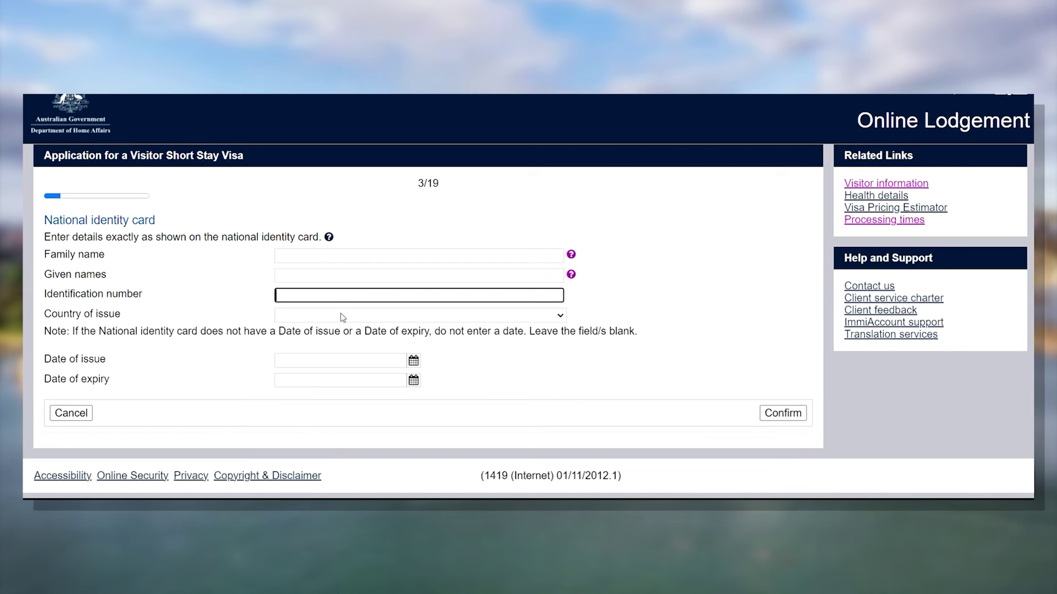
{"action": "left_click", "coordinate": [342, 317]}
{"action": "left_click", "coordinate": [338, 320]}
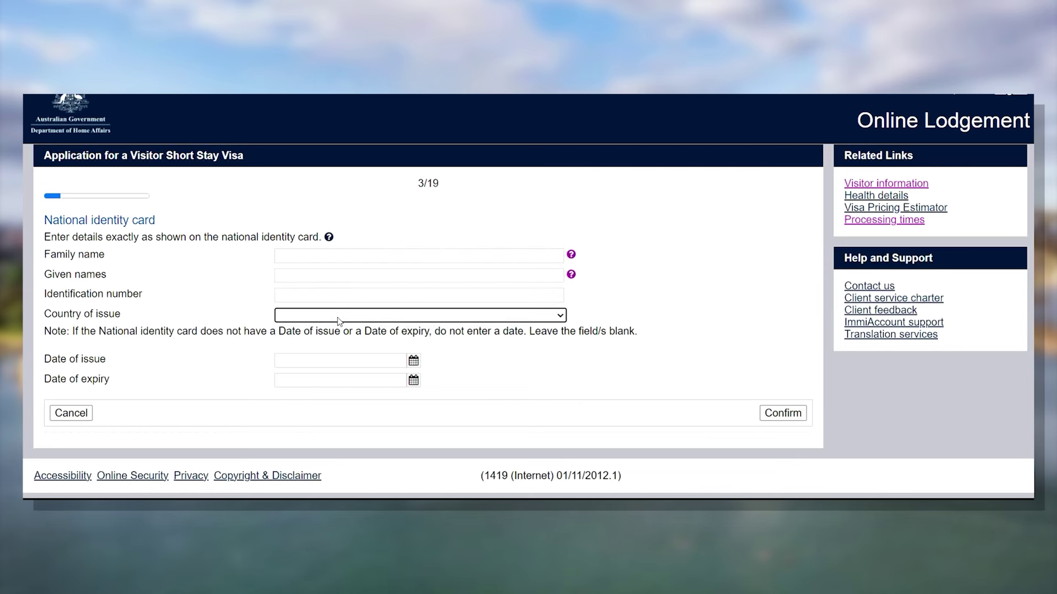
{"action": "left_click", "coordinate": [362, 362]}
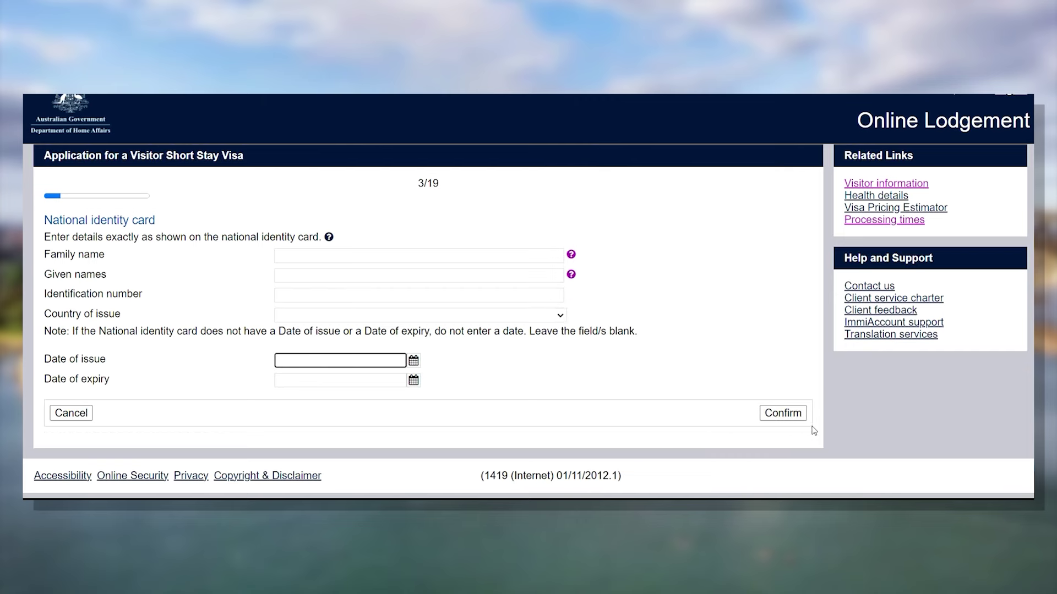
{"action": "left_click", "coordinate": [788, 420]}
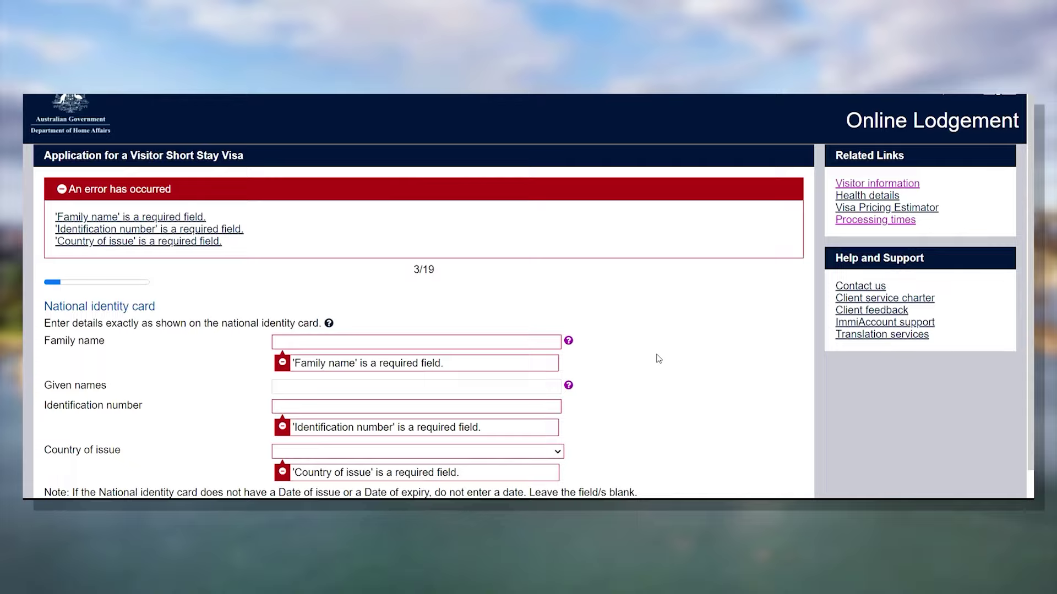
{"action": "scroll", "coordinate": [476, 265], "scroll_direction": "down", "scroll_amount": 2}
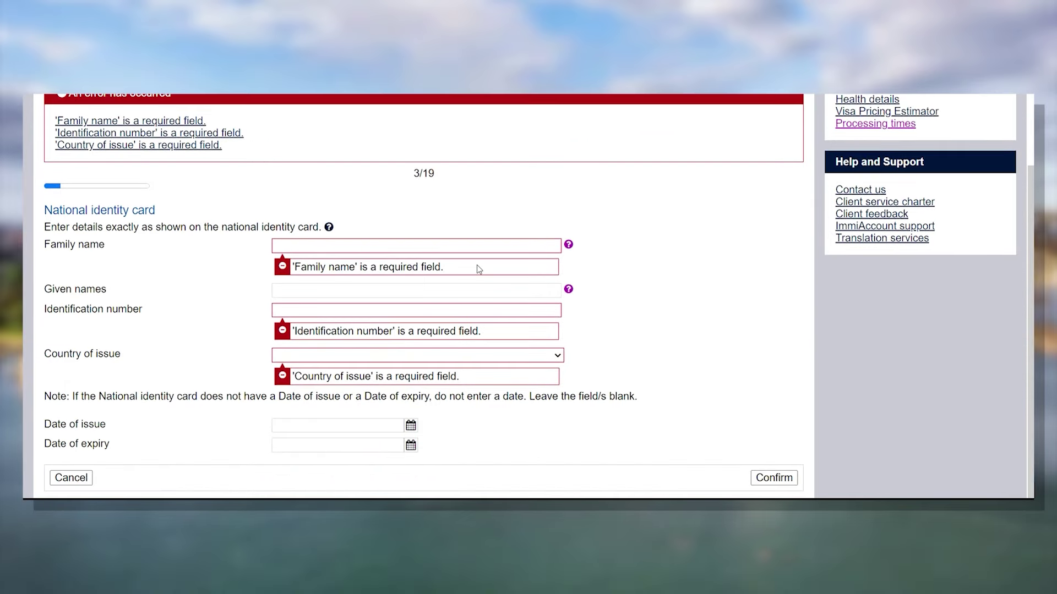
- Enter the card holder's family name, given names, ID number and country INDIA
{"action": "left_click", "coordinate": [381, 249]}
{"action": "key", "text": "Tab"}
{"action": "key", "text": "Tab"}
{"action": "key", "text": "Tab"}
{"action": "type", "text": "india"}
{"action": "key", "text": "Tab"}
- Enter dates 02 Jan 2024 to 04 Jan 2024, submit, accept the warning, then cancel the form
{"action": "type", "text": "02 Jan 2024"}
{"action": "key", "text": "Tab"}
{"action": "type", "text": "04 Jan 2024"}
{"action": "key", "text": "Return"}
{"action": "left_click", "coordinate": [667, 280]}
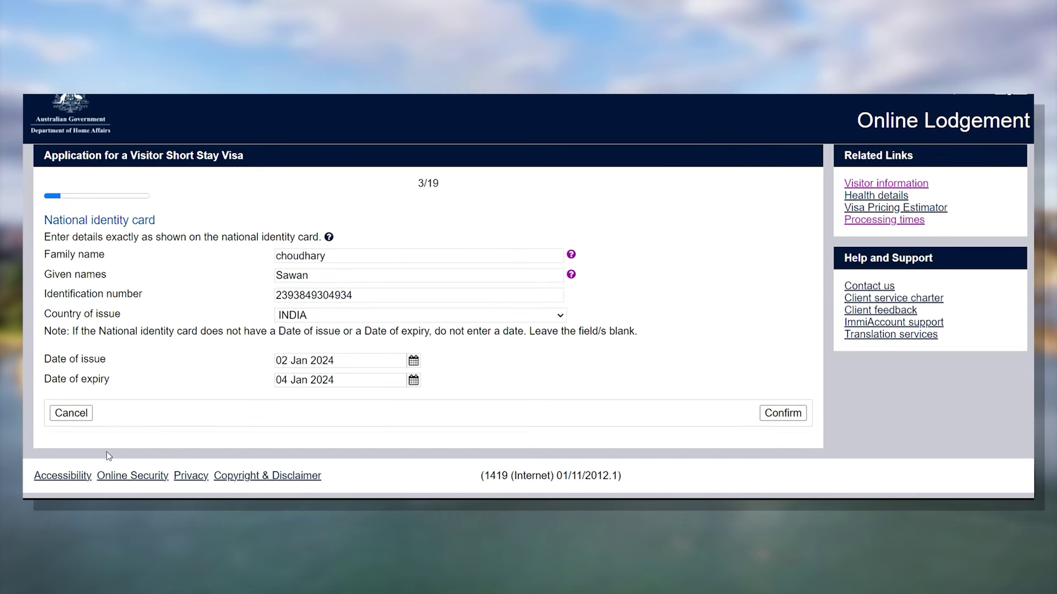
{"action": "left_click", "coordinate": [86, 417]}
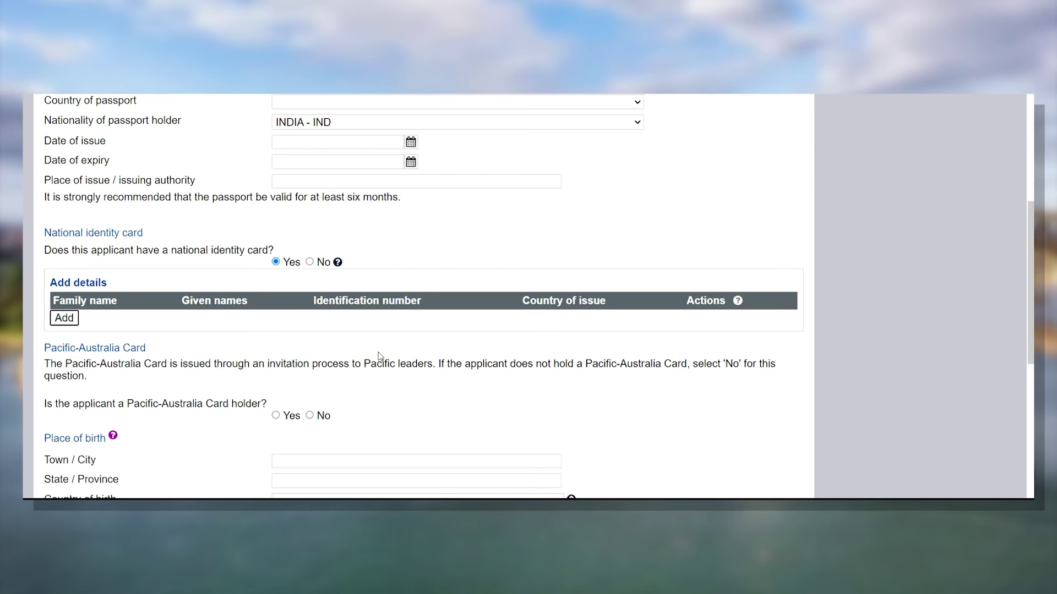
- Answer No to holding a Pacific-Australia Card
{"action": "scroll", "coordinate": [379, 356], "scroll_direction": "down", "scroll_amount": 1}
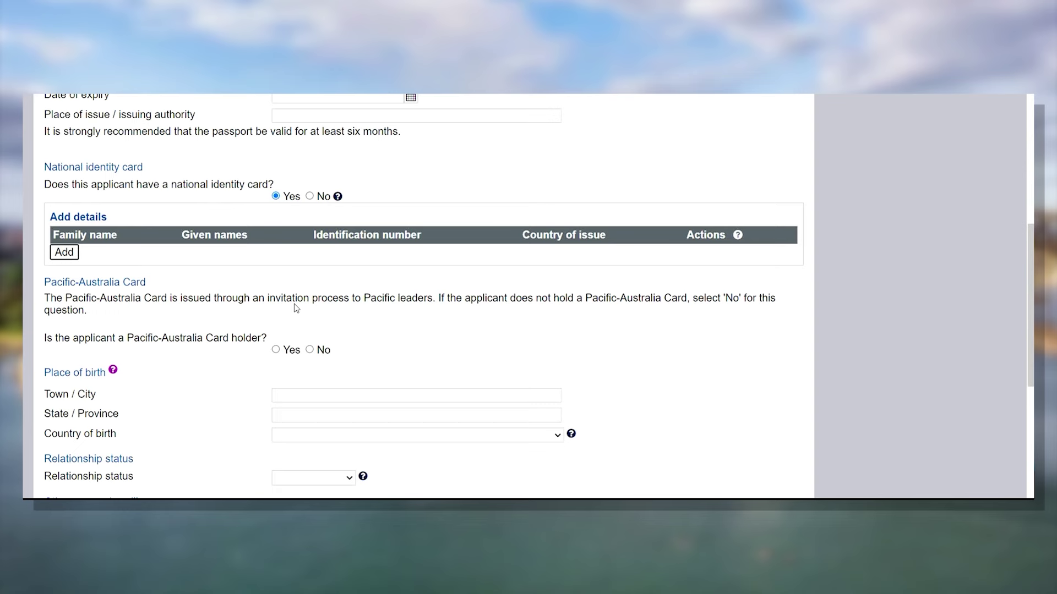
{"action": "scroll", "coordinate": [296, 308], "scroll_direction": "down", "scroll_amount": 3}
{"action": "scroll", "coordinate": [296, 308], "scroll_direction": "up", "scroll_amount": 1}
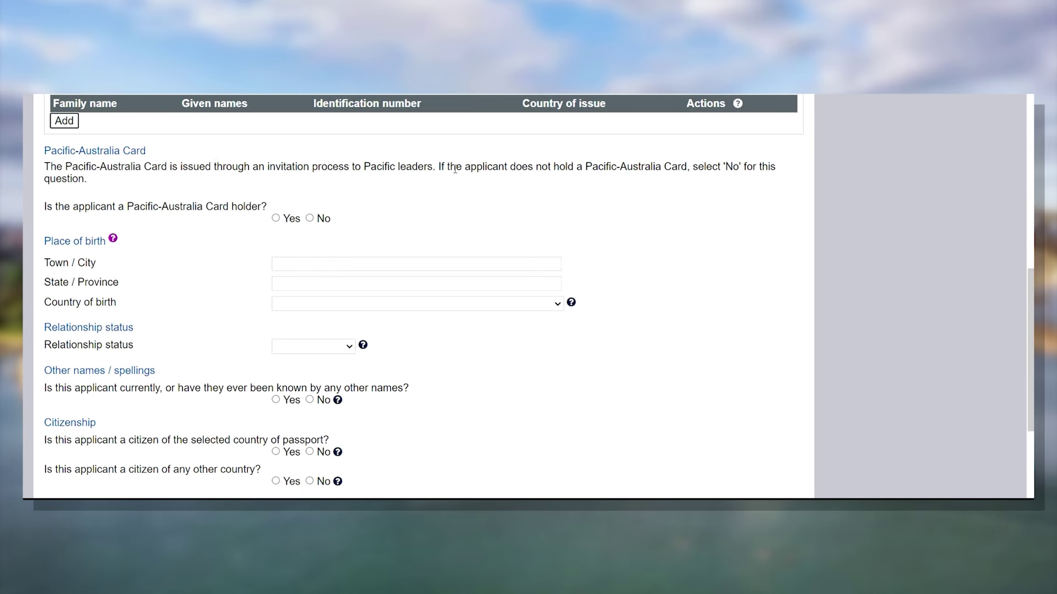
{"action": "left_click", "coordinate": [310, 219]}
- Look at the town of birth and relationship status fields without changing them
{"action": "left_click", "coordinate": [340, 265]}
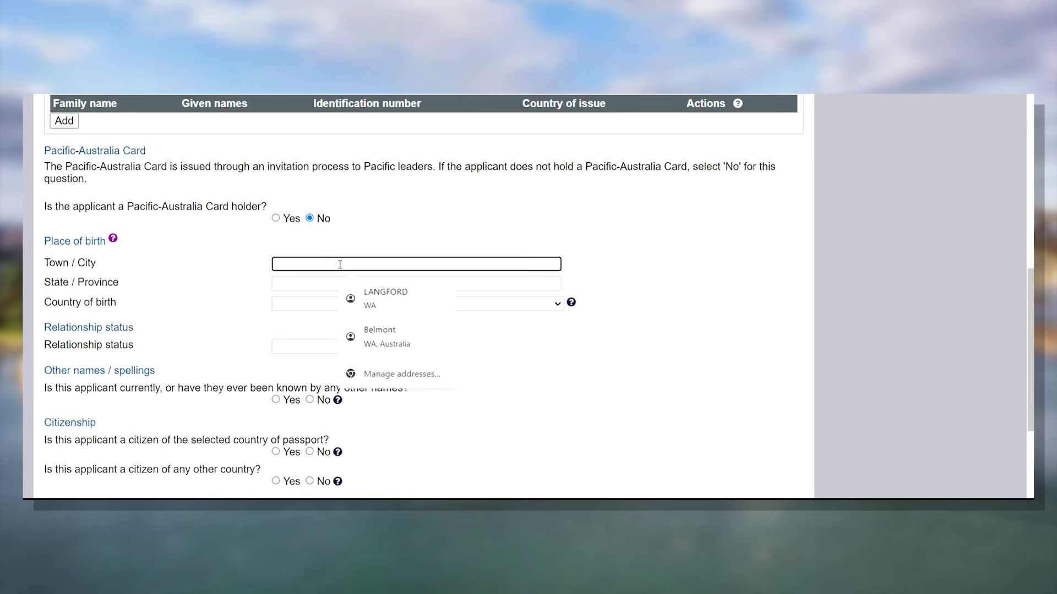
{"action": "left_click", "coordinate": [527, 245]}
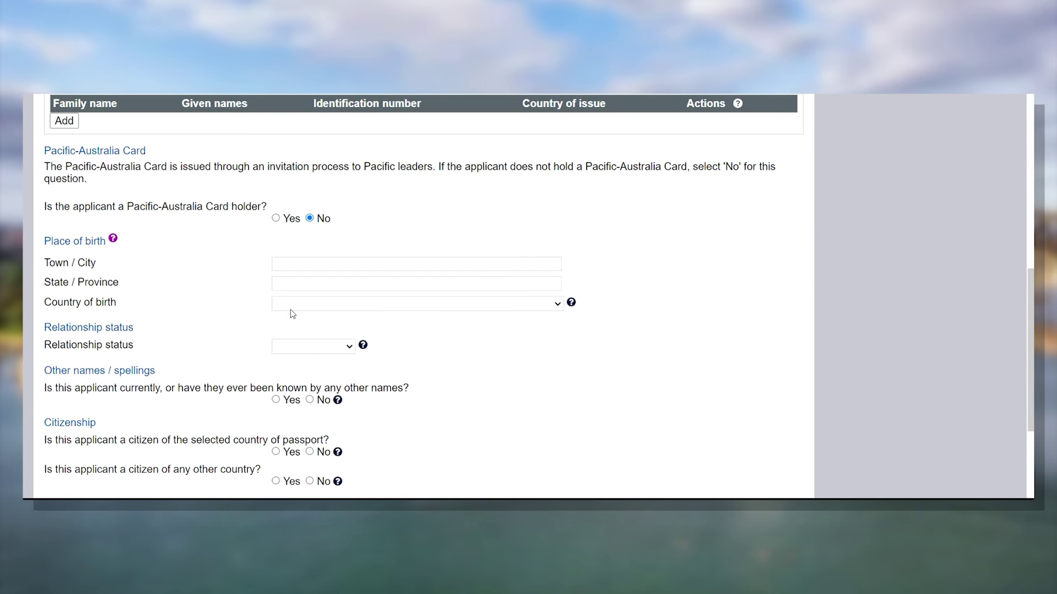
{"action": "scroll", "coordinate": [229, 285], "scroll_direction": "down", "scroll_amount": 1}
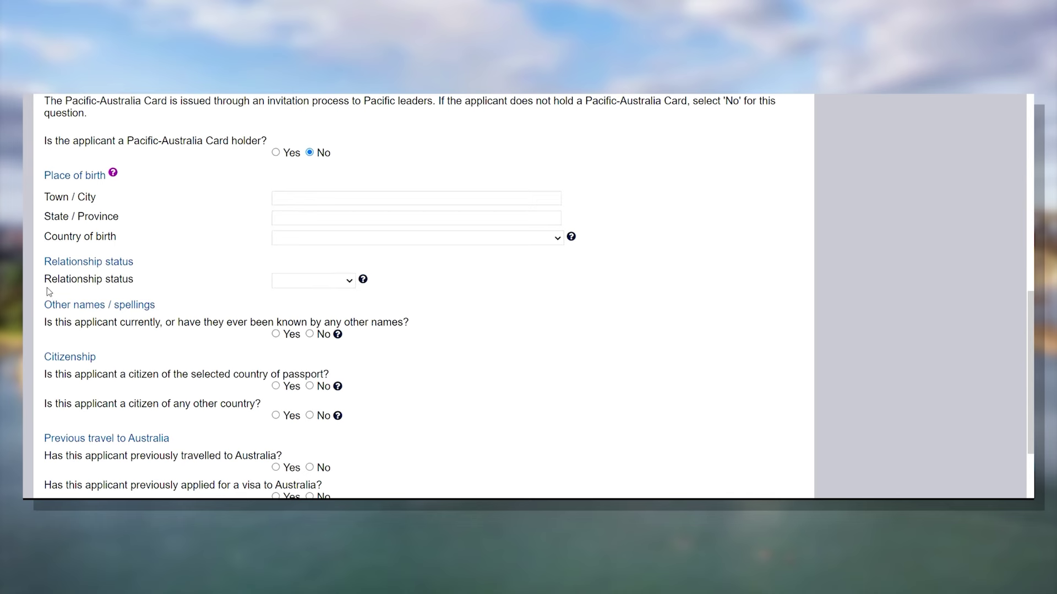
{"action": "left_click", "coordinate": [337, 282]}
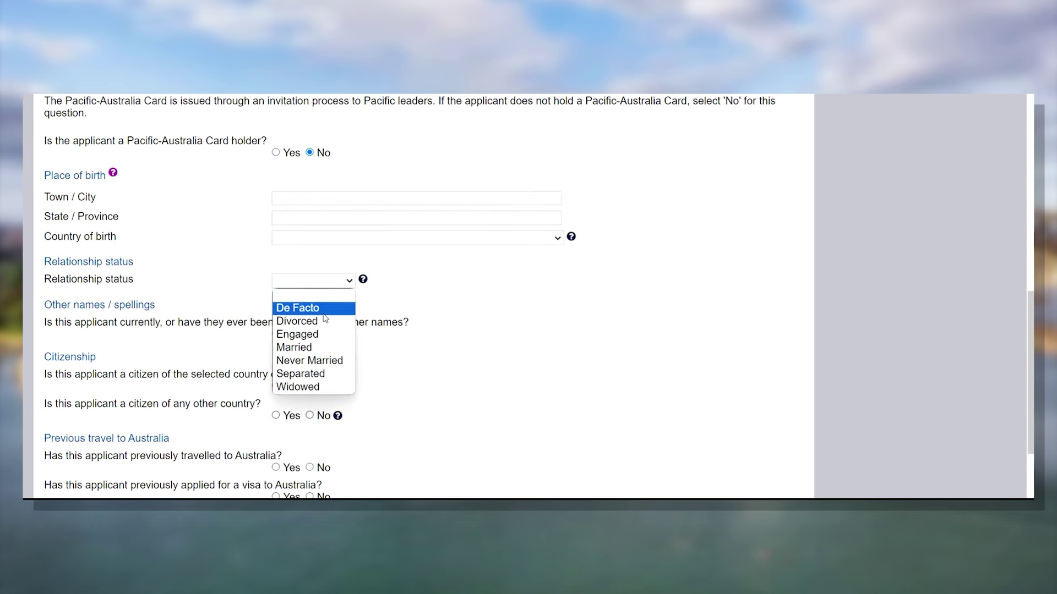
{"action": "left_click", "coordinate": [520, 308]}
{"action": "scroll", "coordinate": [447, 312], "scroll_direction": "down", "scroll_amount": 1}
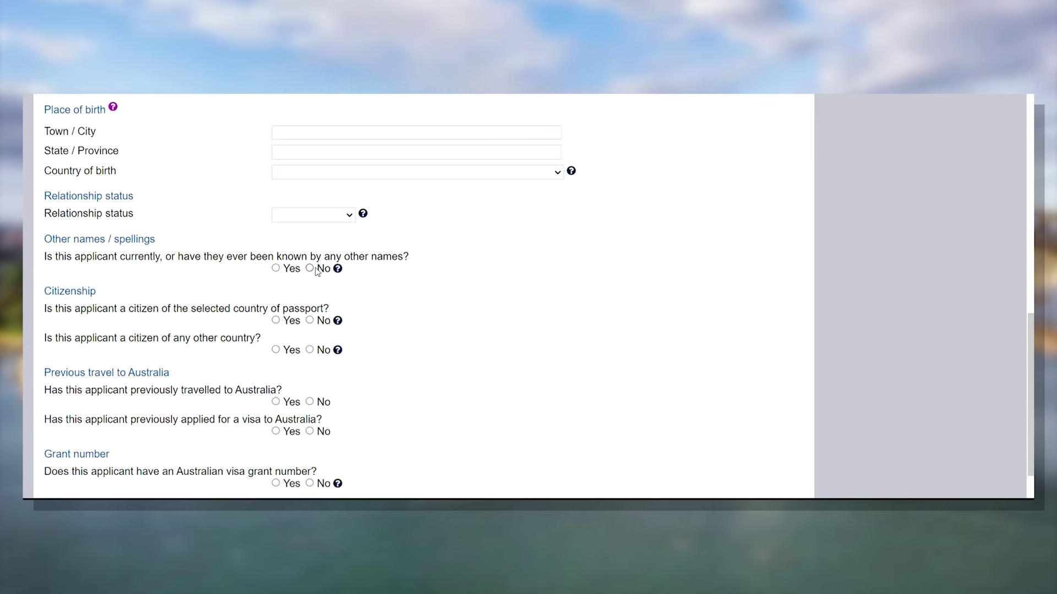
- Answer Yes to passport-country citizenship, No to other citizenship and previous Australian travel
{"action": "scroll", "coordinate": [358, 278], "scroll_direction": "down", "scroll_amount": 2}
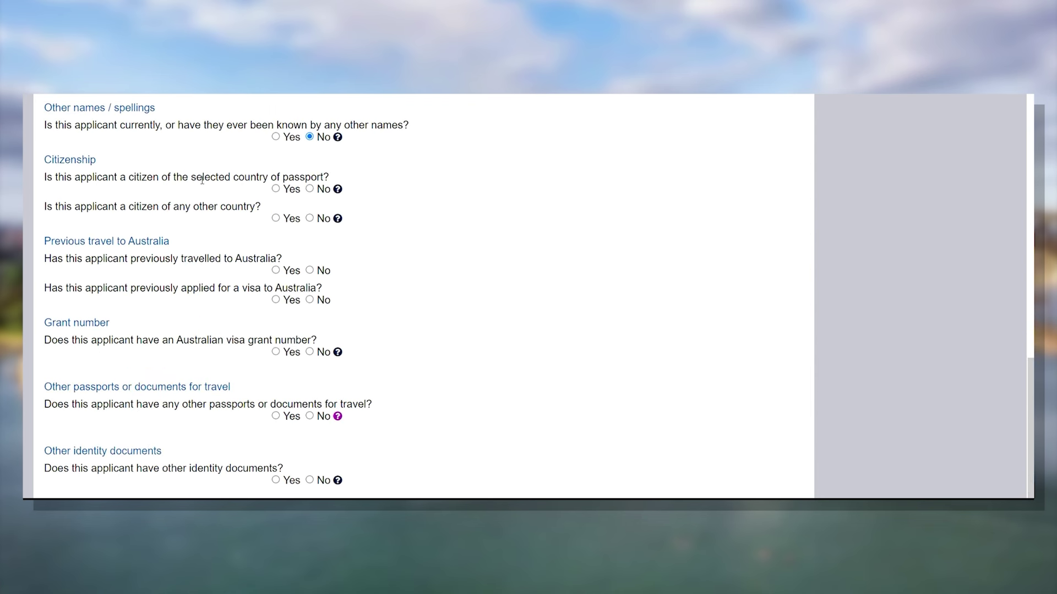
{"action": "left_click", "coordinate": [276, 189]}
{"action": "left_click", "coordinate": [310, 218]}
{"action": "left_click", "coordinate": [310, 270]}
- Answer No to grant number, other documents, identity documents and health examination, then continue
{"action": "scroll", "coordinate": [464, 285], "scroll_direction": "down", "scroll_amount": 1}
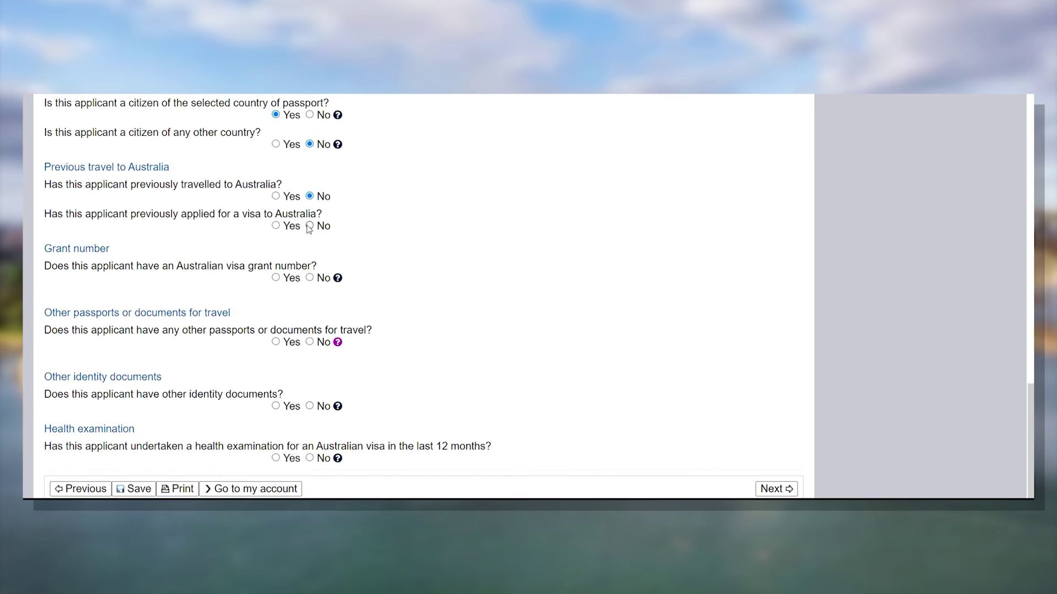
{"action": "left_click", "coordinate": [312, 278]}
{"action": "left_click", "coordinate": [310, 342]}
{"action": "left_click", "coordinate": [276, 407]}
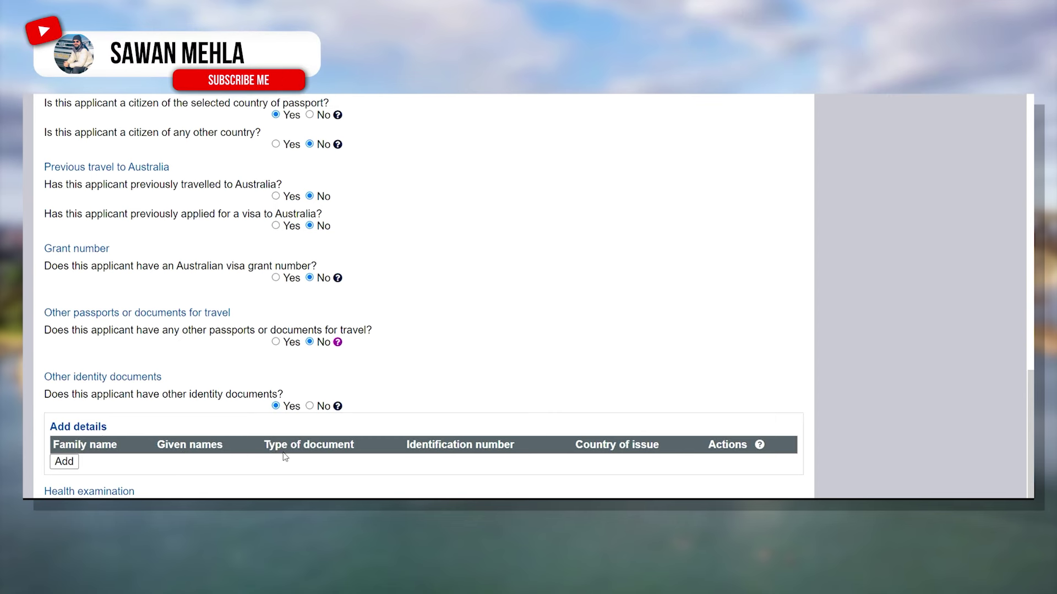
{"action": "left_click", "coordinate": [310, 405]}
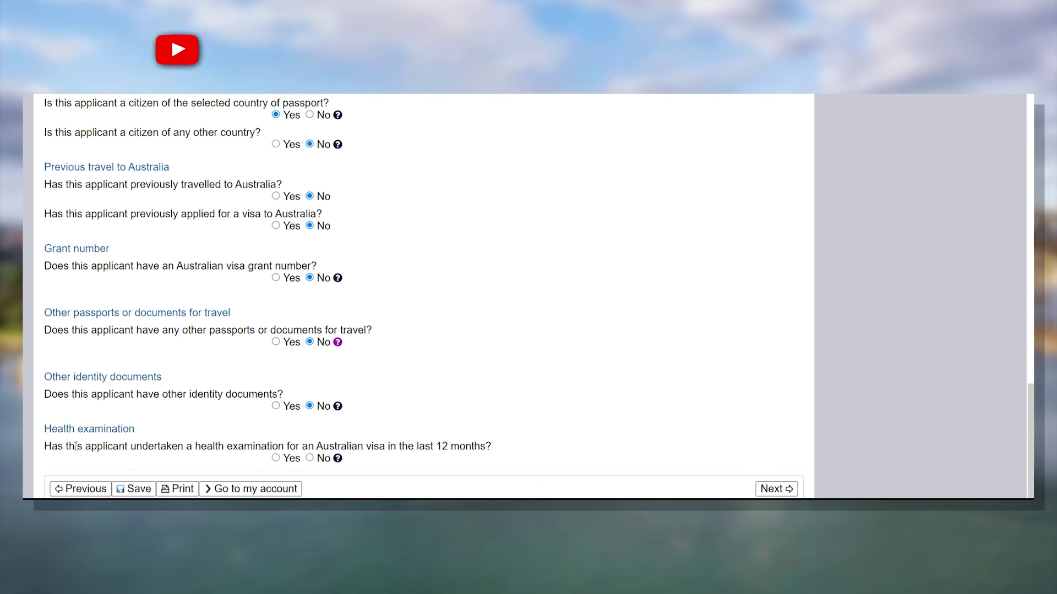
{"action": "left_click_drag", "start_coordinate": [515, 443], "coordinate": [333, 460]}
{"action": "left_click", "coordinate": [309, 458]}
{"action": "left_click", "coordinate": [535, 442]}
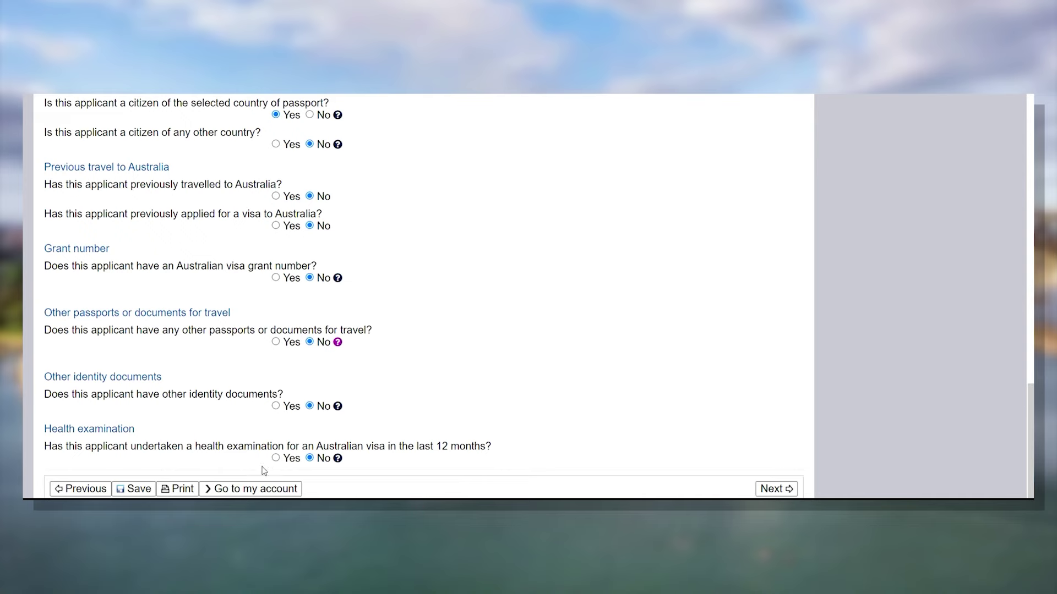
{"action": "left_click", "coordinate": [775, 489]}
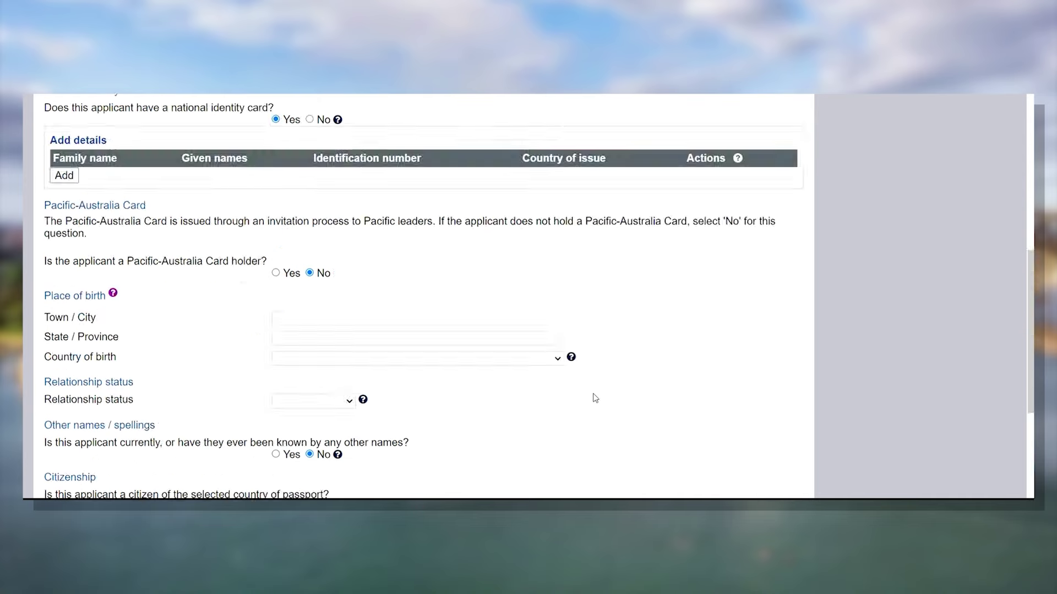
{"action": "scroll", "coordinate": [677, 288], "scroll_direction": "down", "scroll_amount": 20}
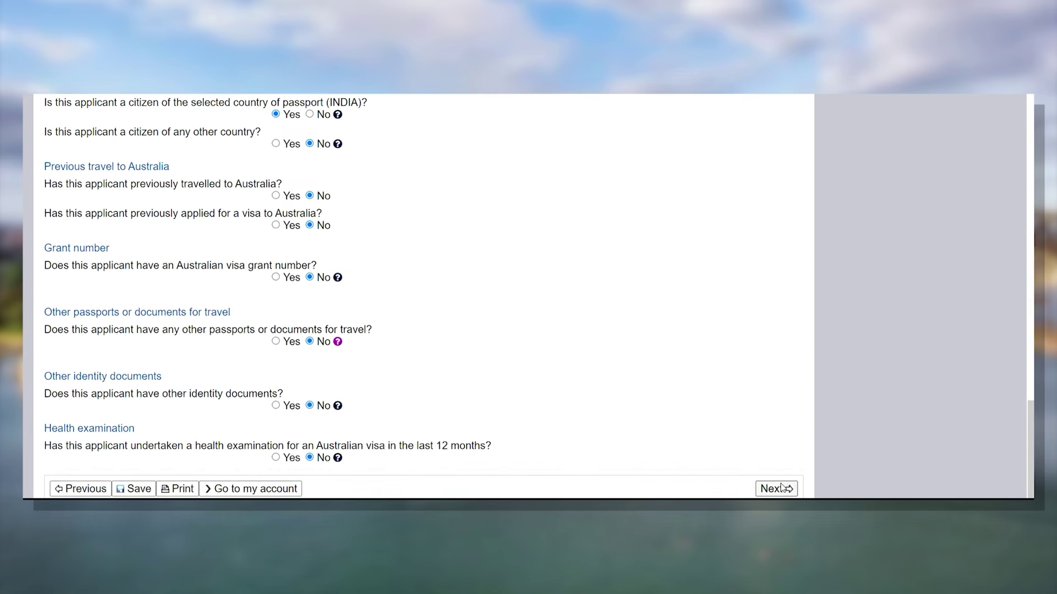
- Confirm the critical data as correct and answer No to travelling companions, reaching page 6/20
{"action": "left_click", "coordinate": [781, 489]}
{"action": "scroll", "coordinate": [496, 283], "scroll_direction": "down", "scroll_amount": 1}
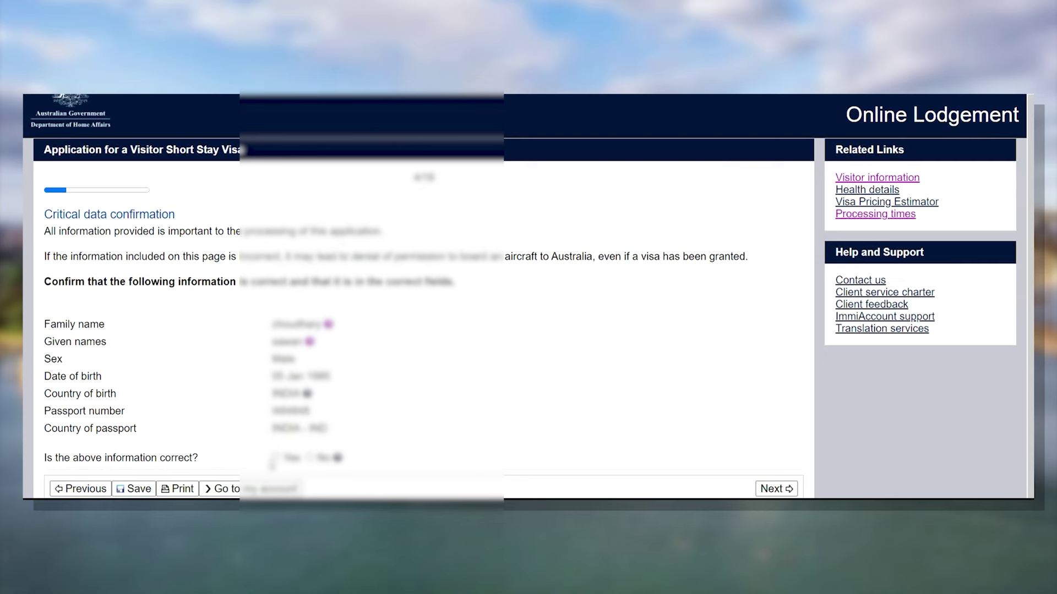
{"action": "left_click", "coordinate": [276, 458]}
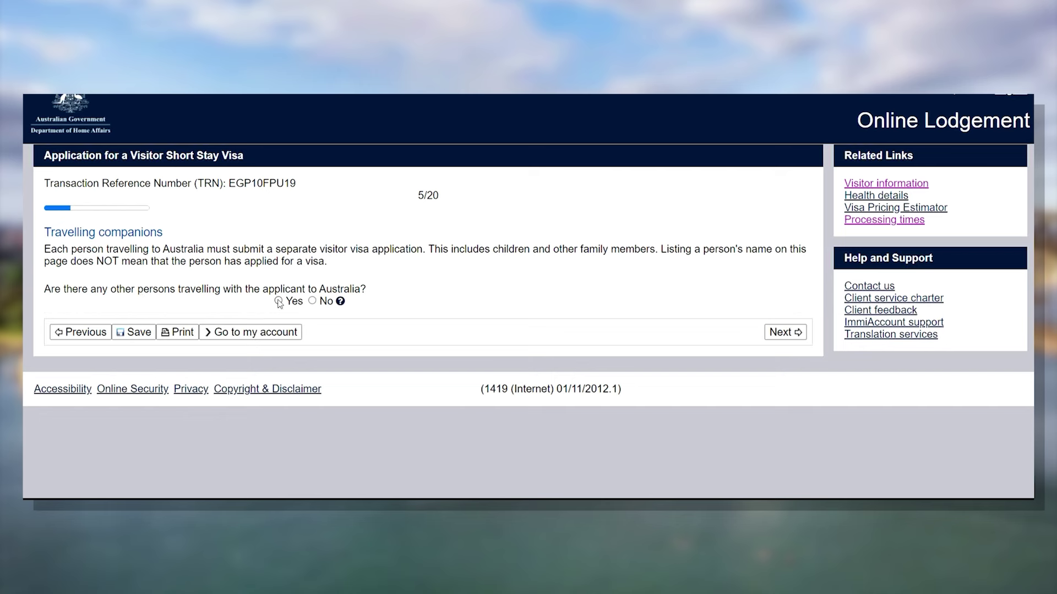
{"action": "left_click", "coordinate": [313, 300]}
{"action": "left_click", "coordinate": [801, 333]}
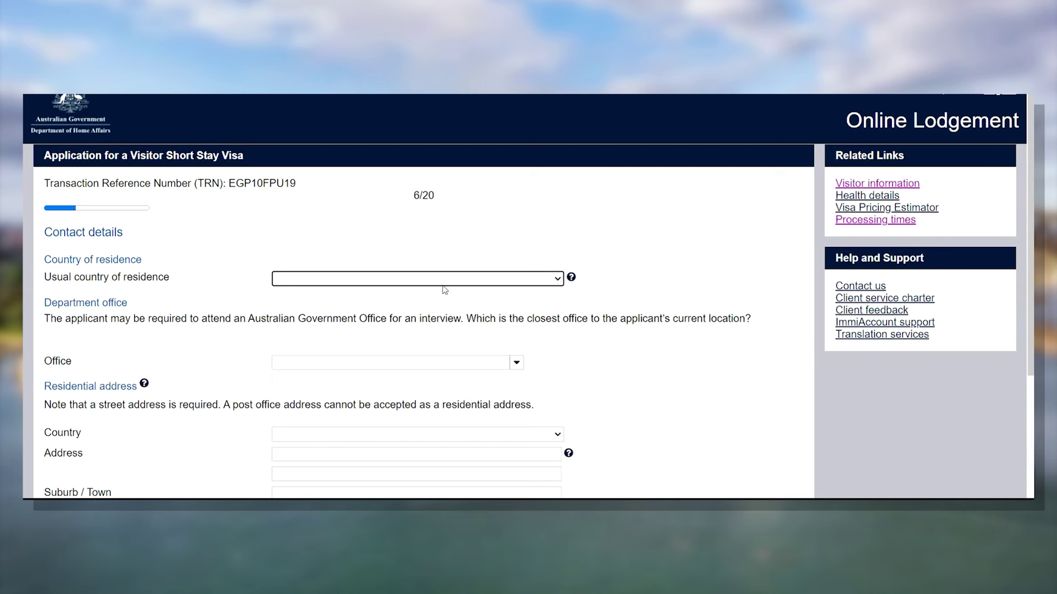
- Set usual country of residence to INDIA and the office to India, New Delhi
{"action": "left_click", "coordinate": [463, 283]}
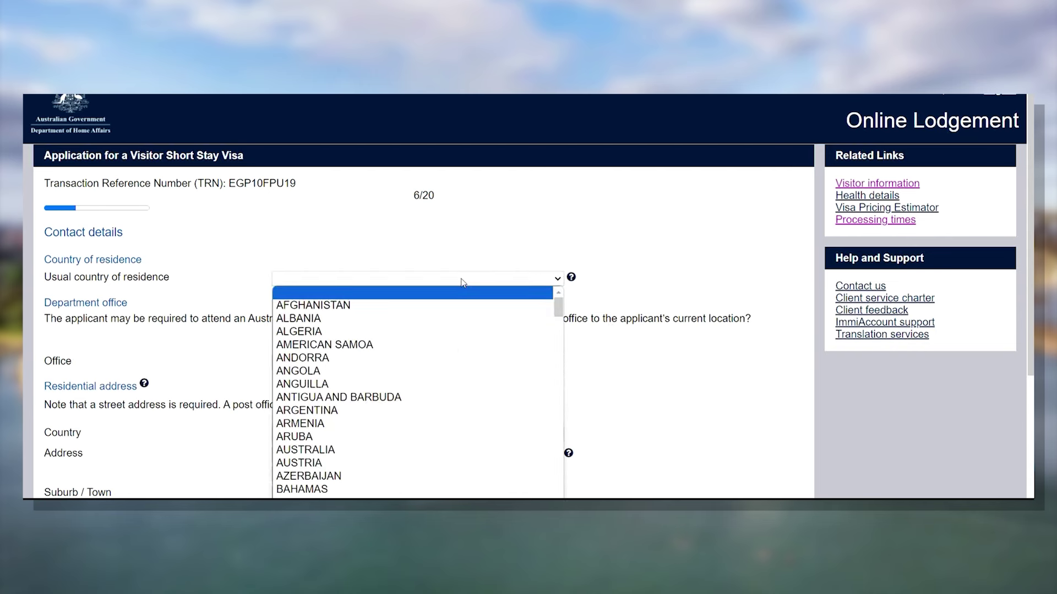
{"action": "type", "text": "india"}
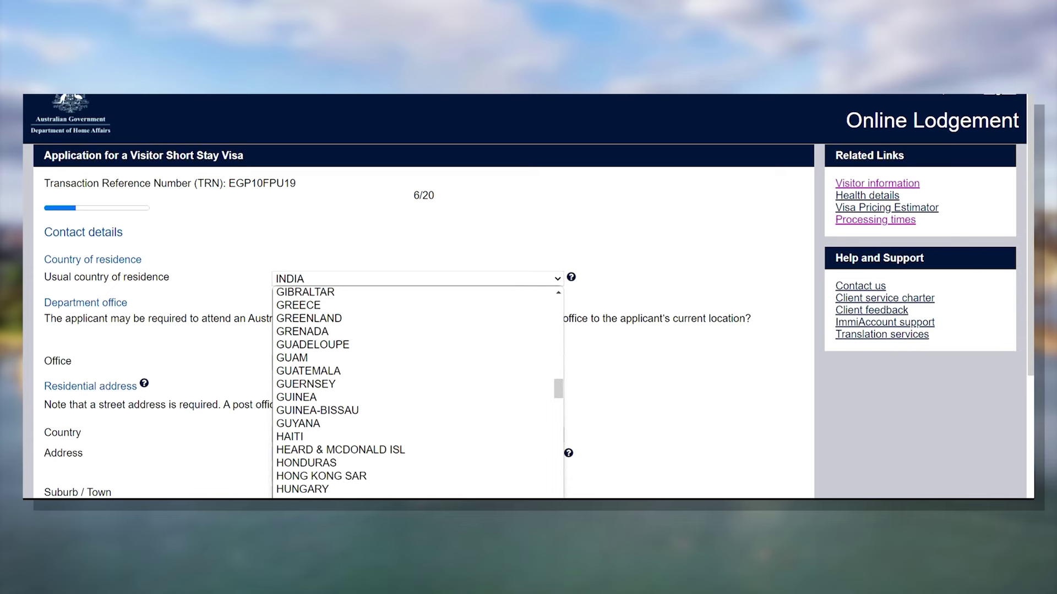
{"action": "key", "text": "Return"}
{"action": "scroll", "coordinate": [615, 357], "scroll_direction": "down", "scroll_amount": 3}
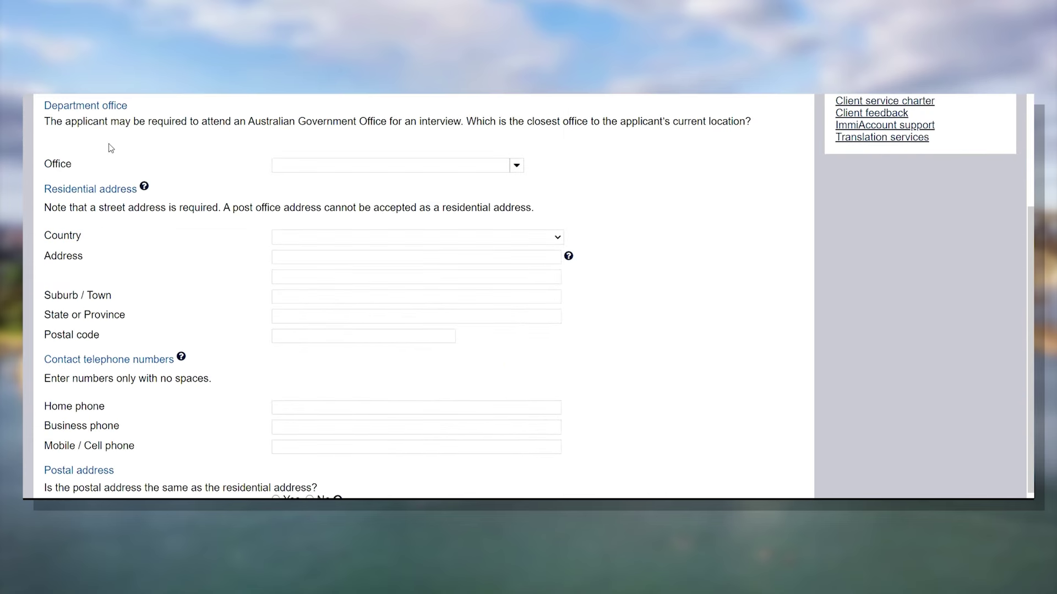
{"action": "left_click", "coordinate": [420, 167]}
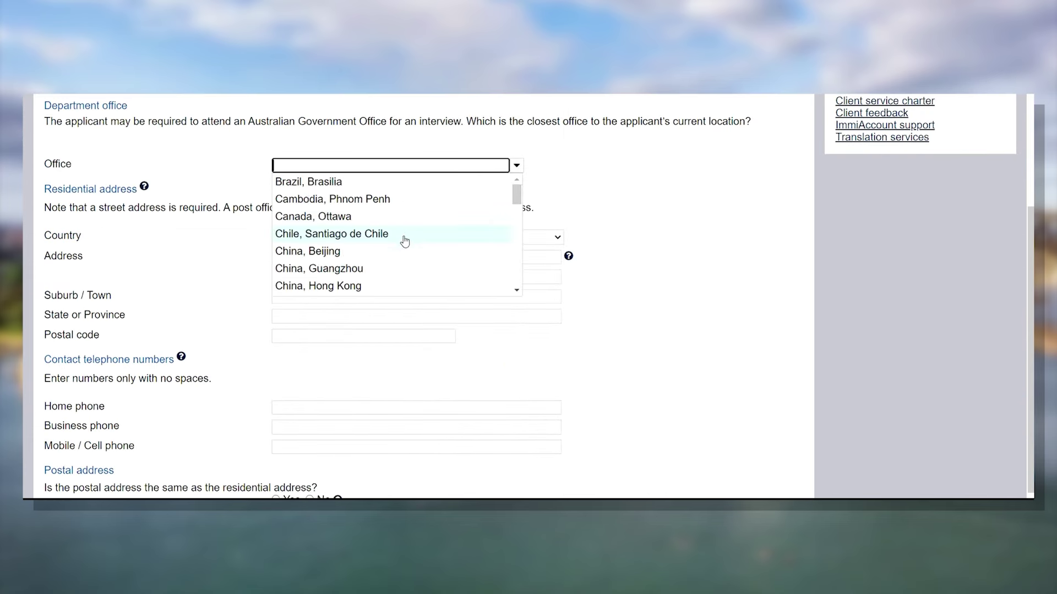
{"action": "type", "text": "n"}
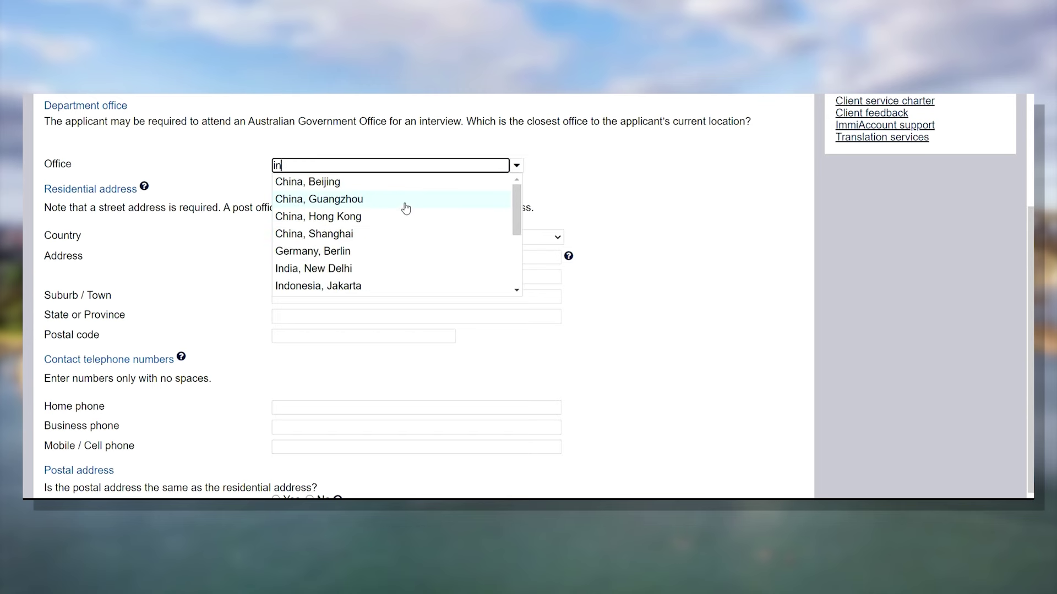
{"action": "left_click", "coordinate": [395, 270]}
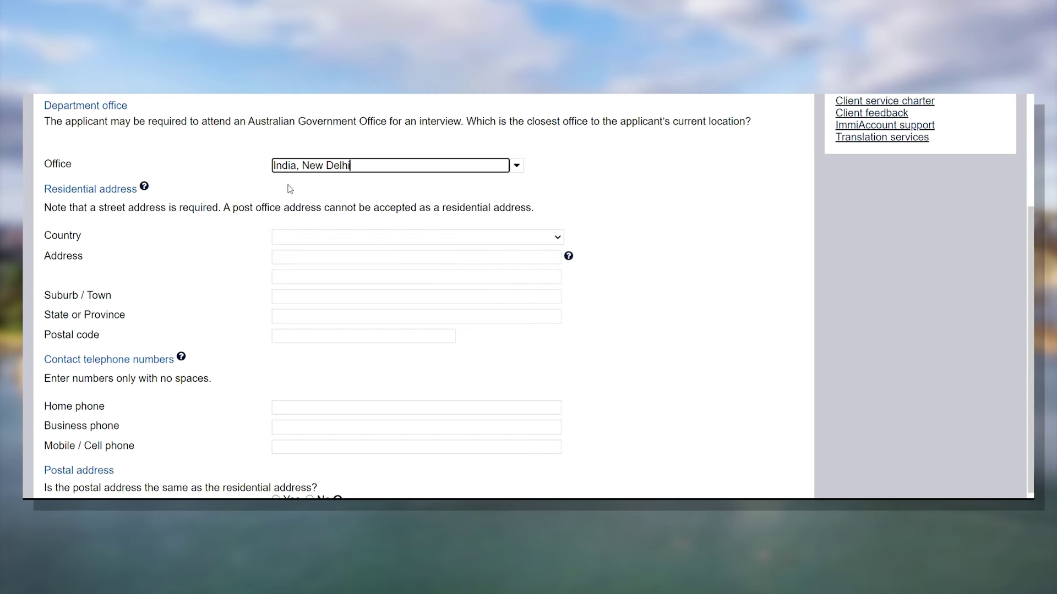
- Set the residential address to INDIA, state HARYANA, postal code 136027
{"action": "left_click", "coordinate": [367, 237]}
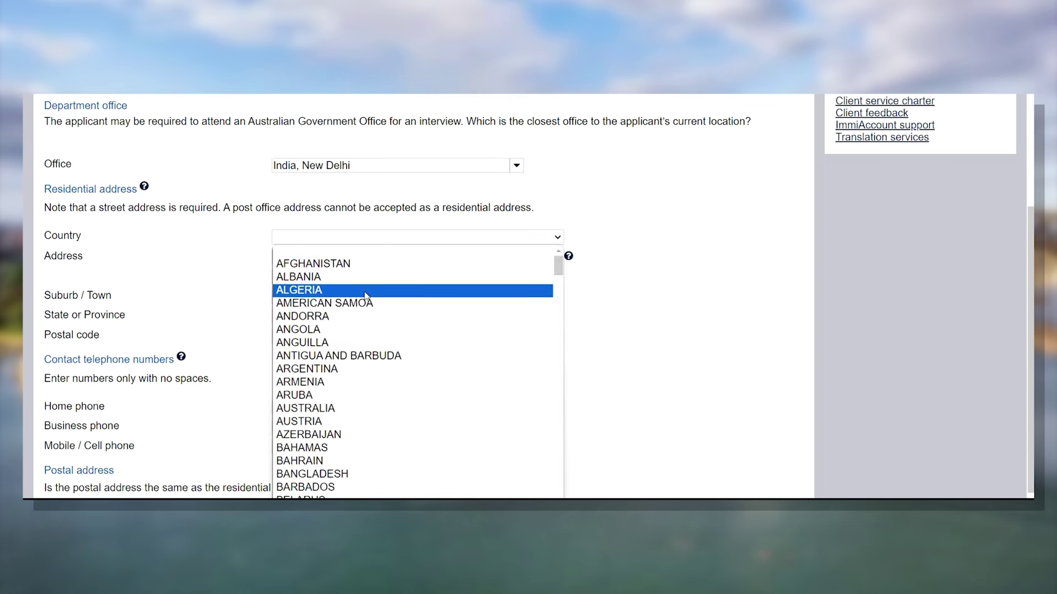
{"action": "type", "text": "in"}
{"action": "key", "text": "Return"}
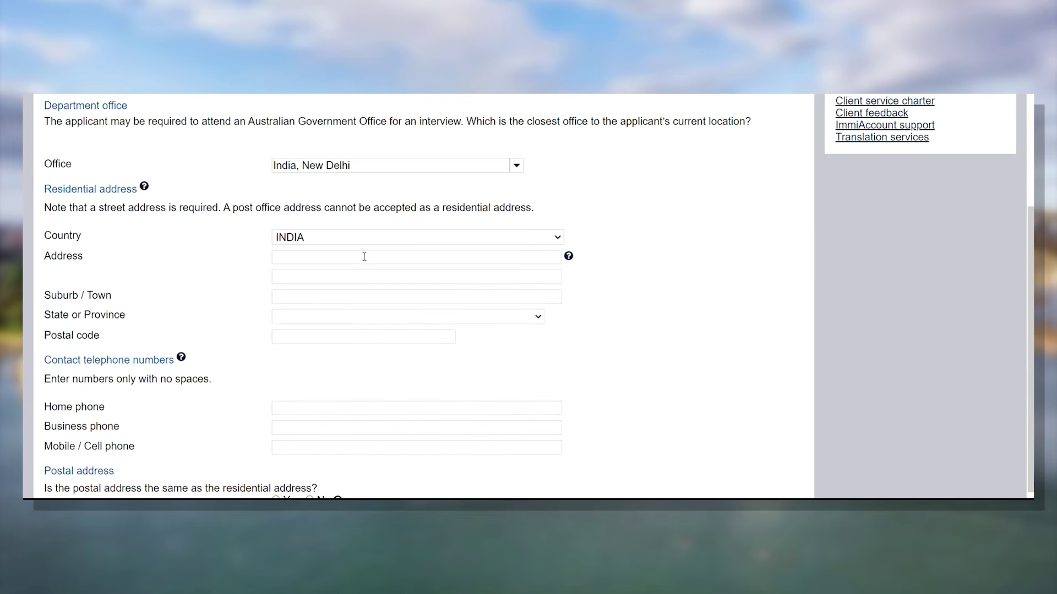
{"action": "left_click", "coordinate": [419, 319]}
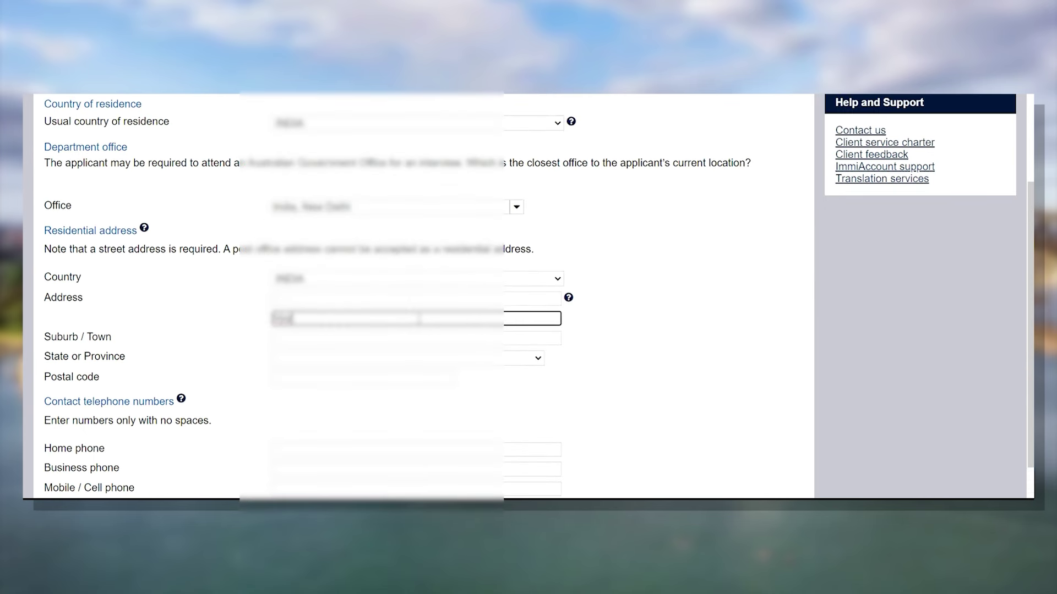
{"action": "left_click", "coordinate": [408, 358]}
{"action": "key", "text": "Return"}
{"action": "left_click", "coordinate": [358, 378]}
{"action": "type", "text": "136027"}
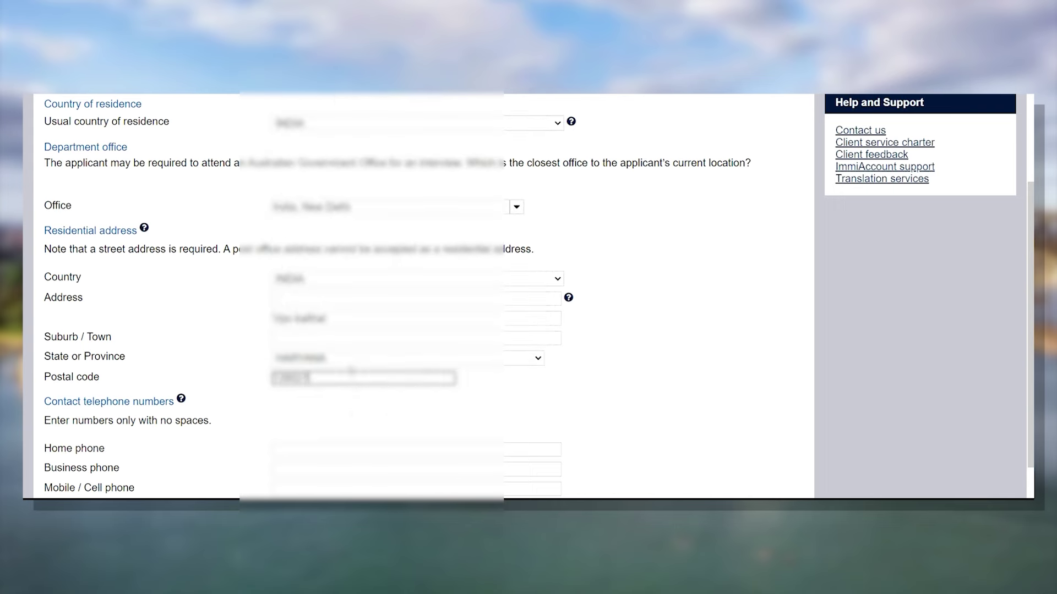
- Enter the mobile phone number, mark postal address same as residential, and continue to page 7/20
{"action": "scroll", "coordinate": [363, 386], "scroll_direction": "down", "scroll_amount": 3}
{"action": "left_click", "coordinate": [377, 355]}
{"action": "type", "text": "9876543210"}
{"action": "left_click", "coordinate": [282, 416]}
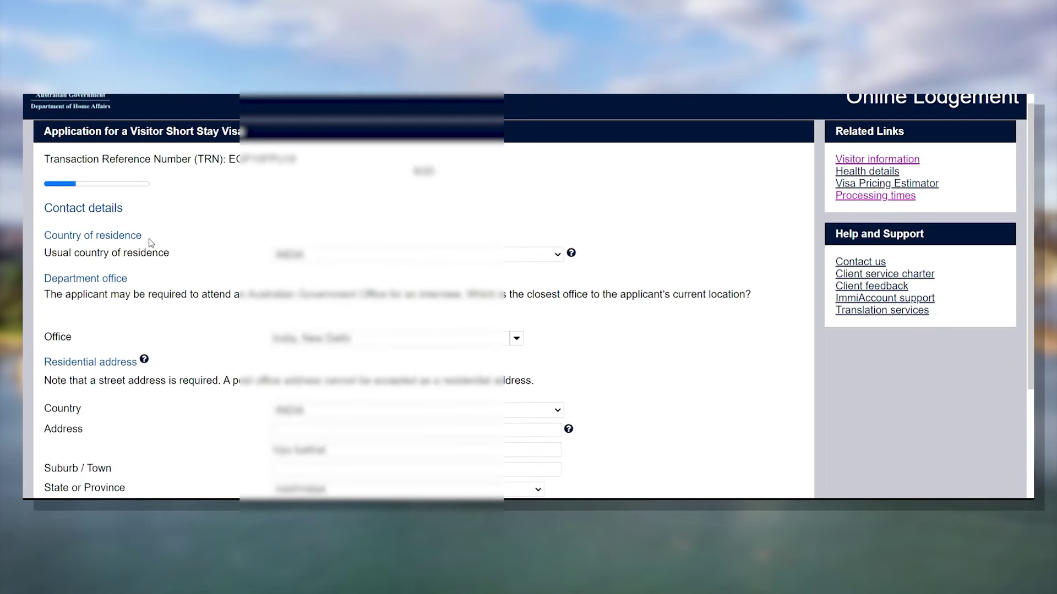
{"action": "scroll", "coordinate": [279, 236], "scroll_direction": "down", "scroll_amount": 1}
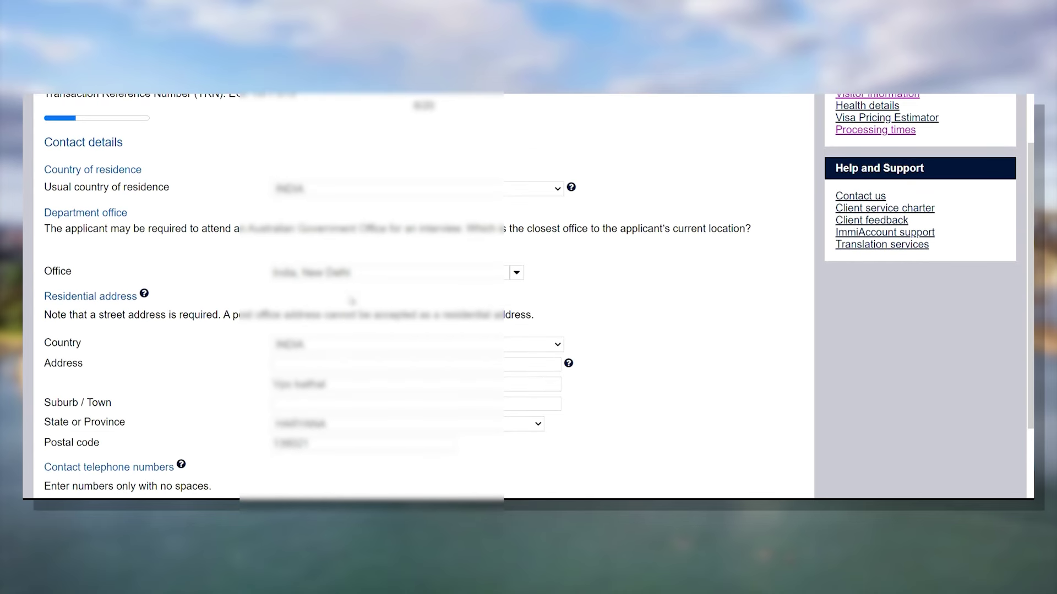
{"action": "scroll", "coordinate": [352, 301], "scroll_direction": "down", "scroll_amount": 1}
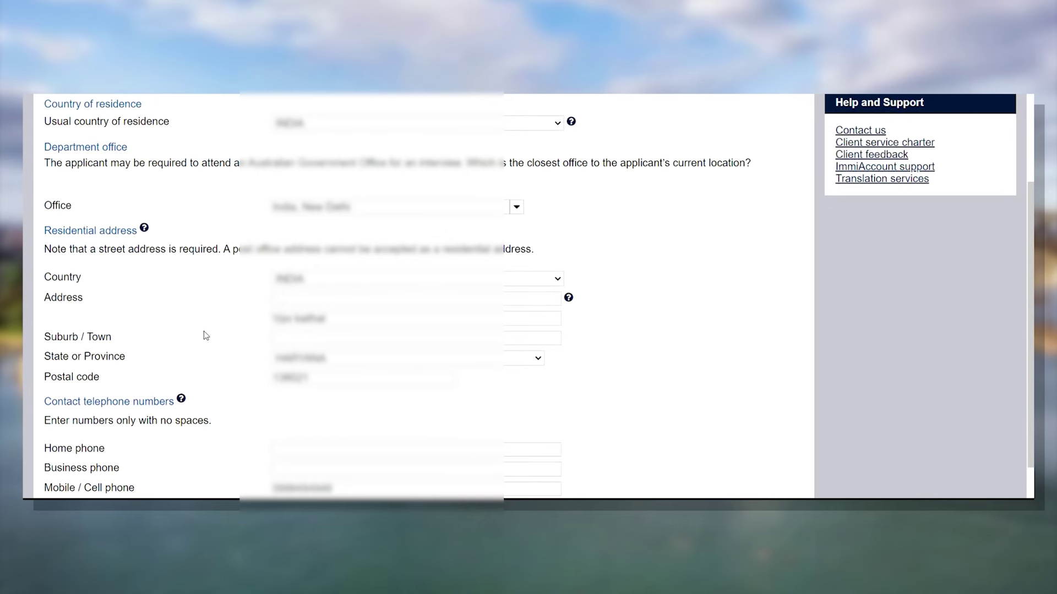
{"action": "scroll", "coordinate": [249, 301], "scroll_direction": "down", "scroll_amount": 2}
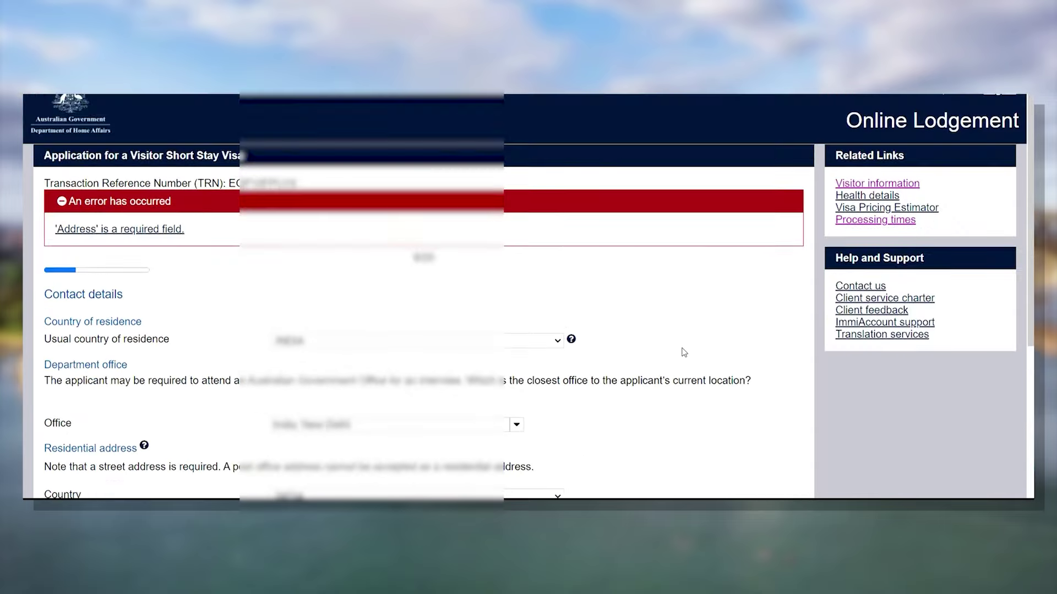
{"action": "scroll", "coordinate": [683, 350], "scroll_direction": "down", "scroll_amount": 3}
{"action": "scroll", "coordinate": [570, 278], "scroll_direction": "down", "scroll_amount": 5}
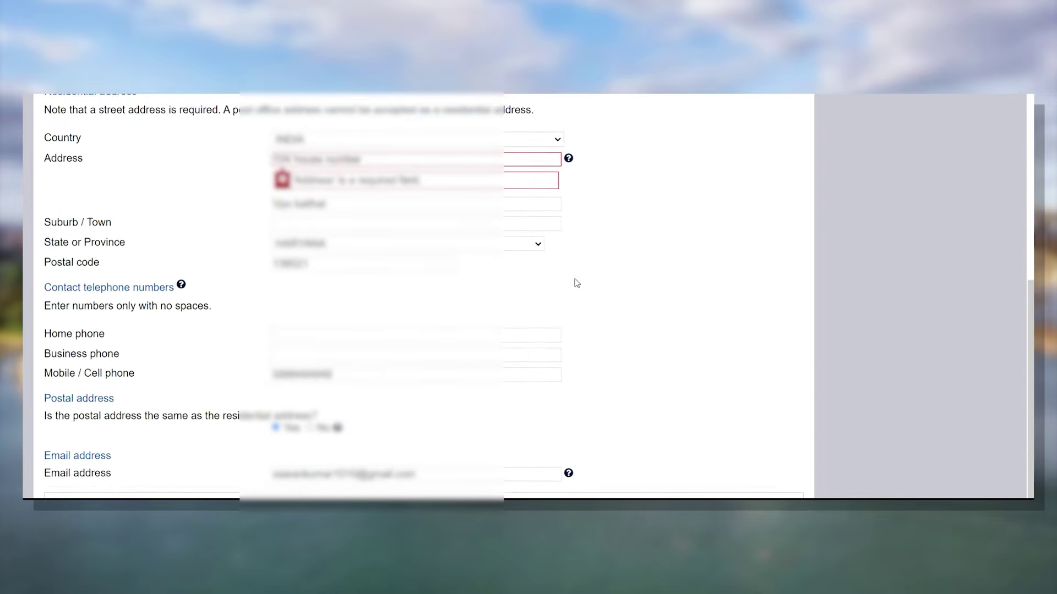
{"action": "left_click", "coordinate": [779, 489]}
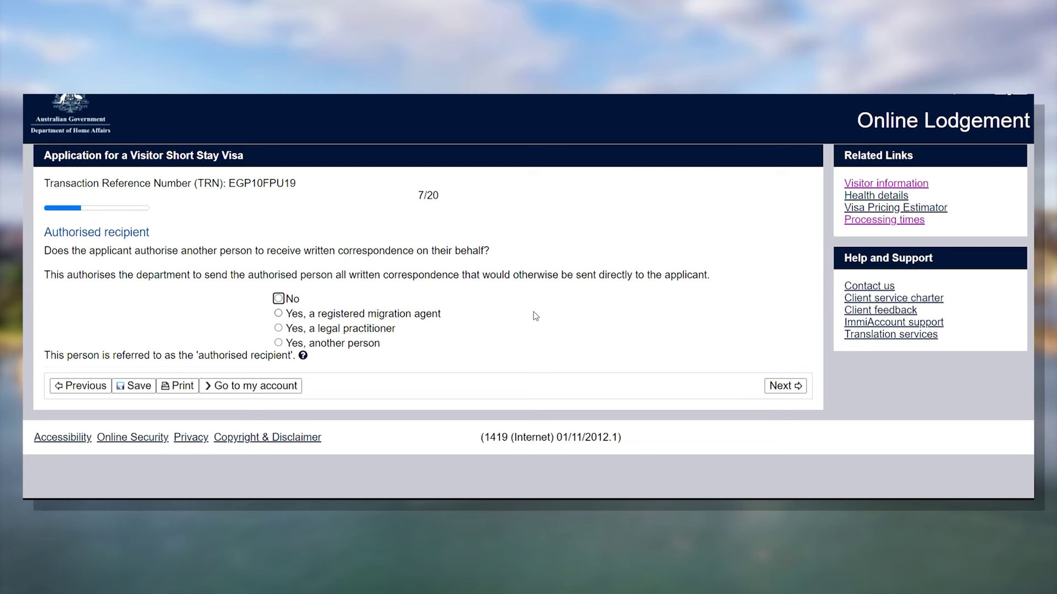
- Select 'Yes, another person' as authorised recipient and review the page
{"action": "left_click", "coordinate": [278, 343]}
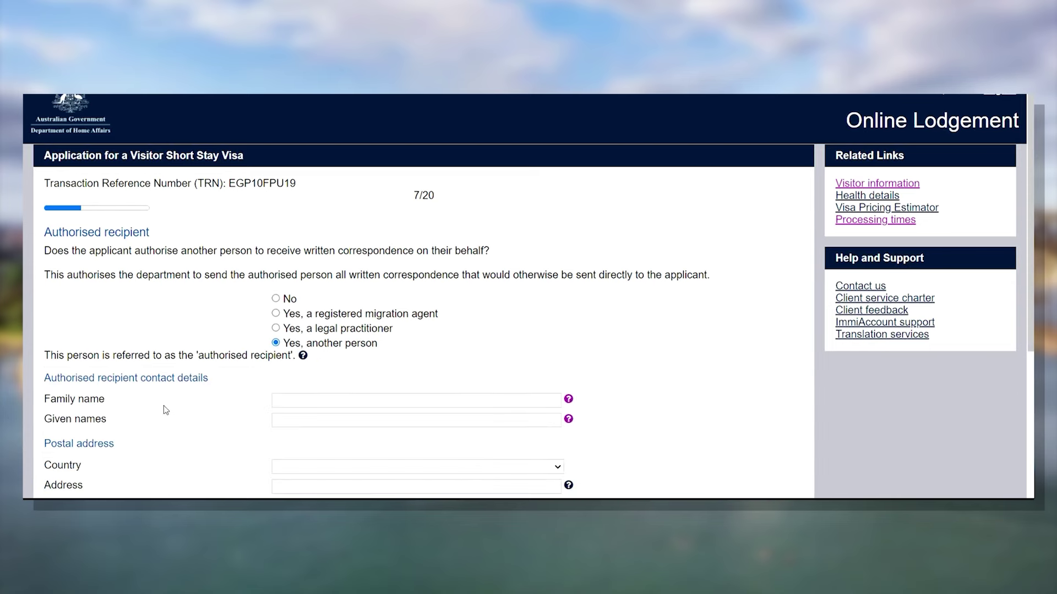
{"action": "scroll", "coordinate": [177, 400], "scroll_direction": "down", "scroll_amount": 4}
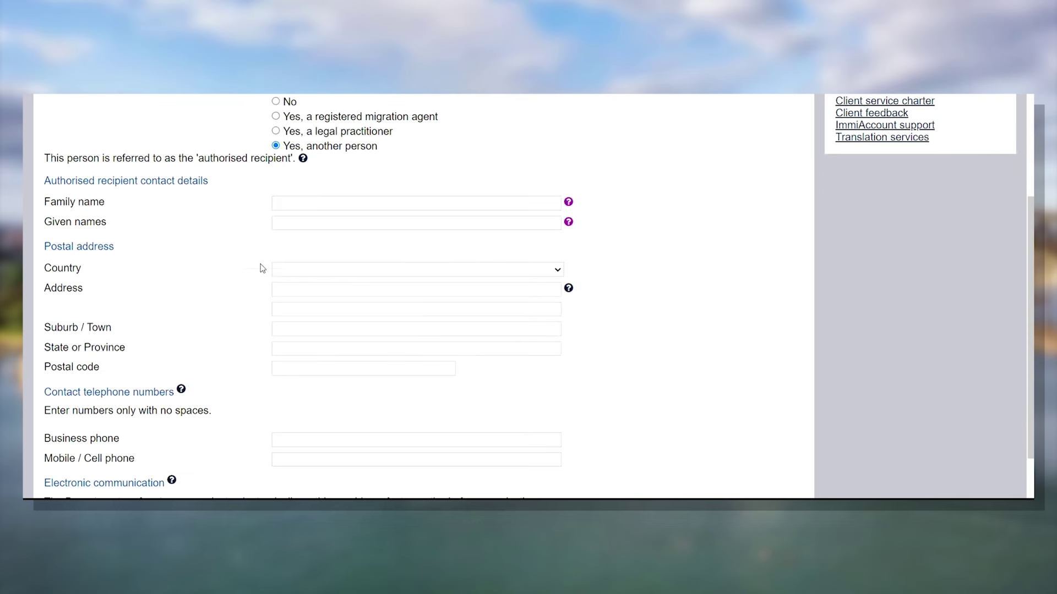
{"action": "scroll", "coordinate": [317, 282], "scroll_direction": "down", "scroll_amount": 1}
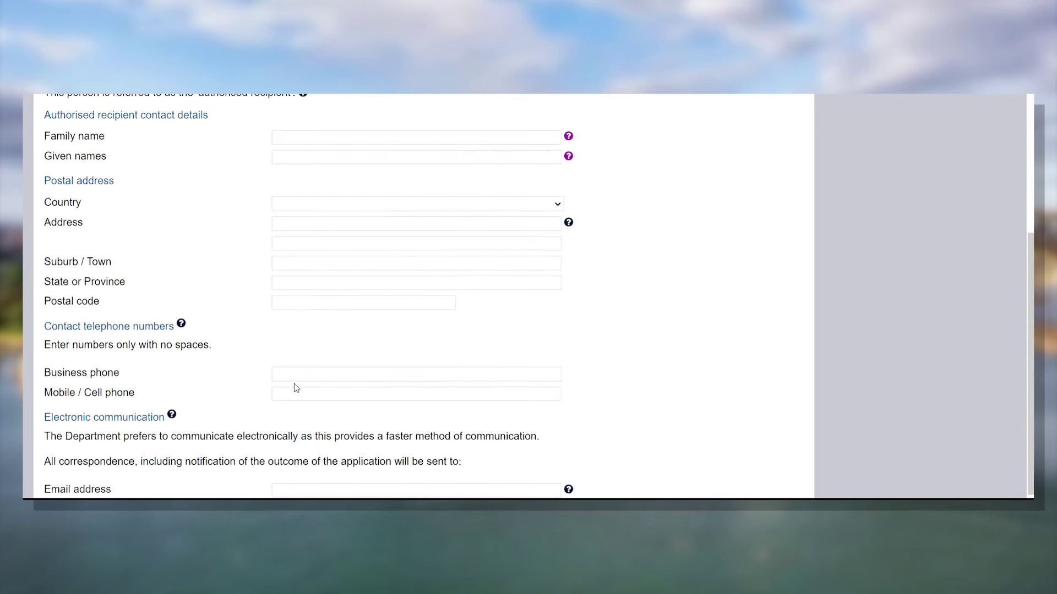
{"action": "scroll", "coordinate": [296, 389], "scroll_direction": "down", "scroll_amount": 2}
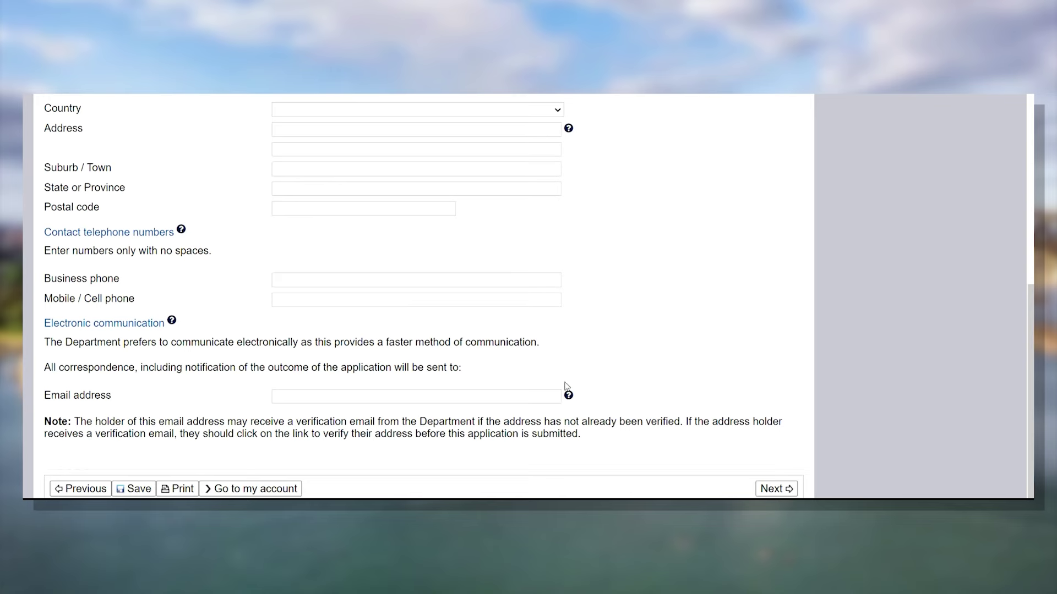
{"action": "scroll", "coordinate": [622, 364], "scroll_direction": "up", "scroll_amount": 2}
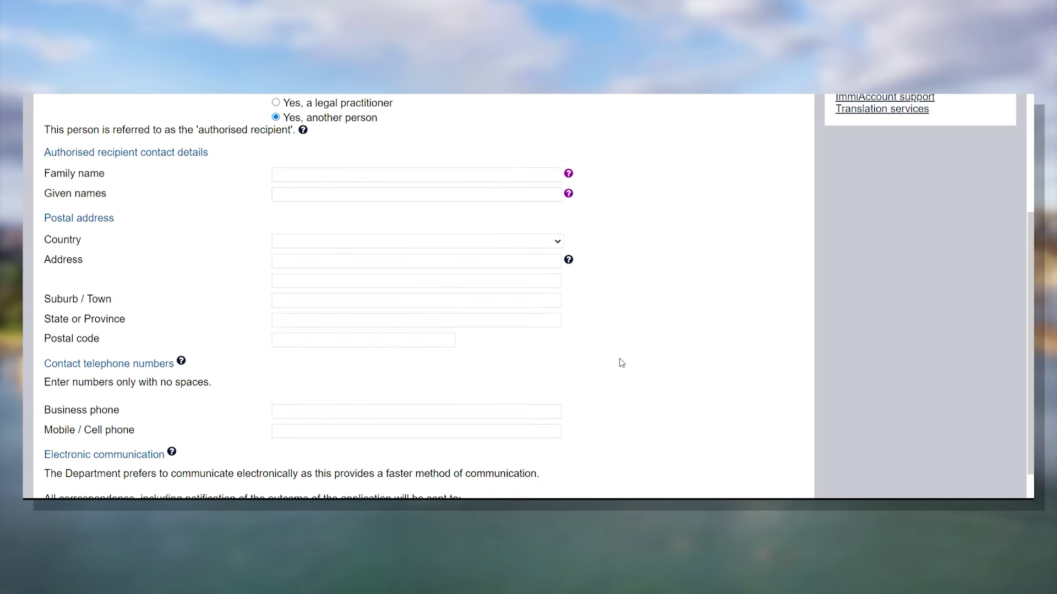
{"action": "scroll", "coordinate": [621, 363], "scroll_direction": "up", "scroll_amount": 3}
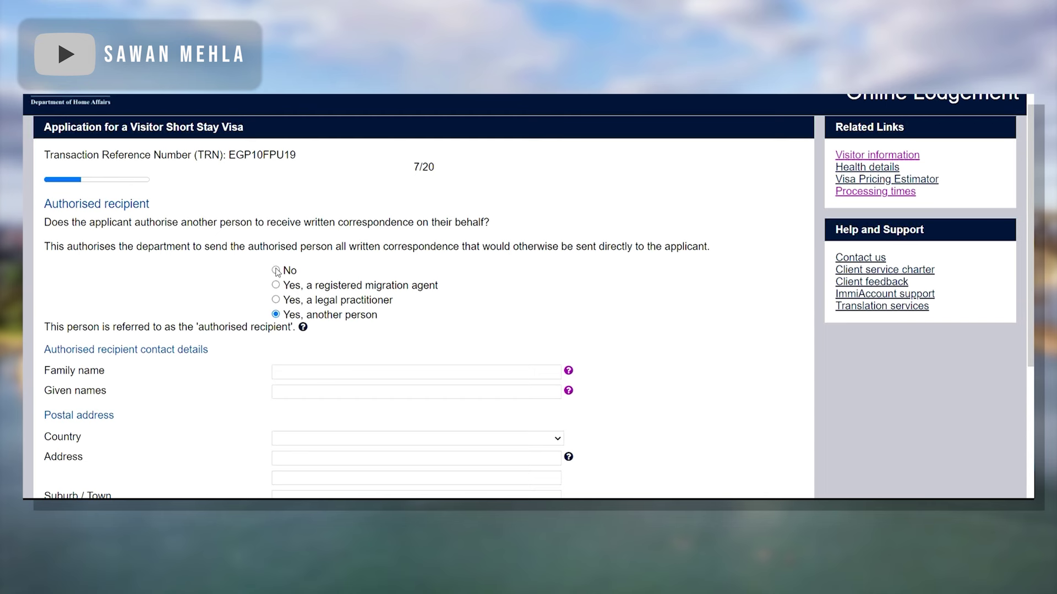
- Change the authorised recipient answer to No and continue to page 8/20
{"action": "left_click", "coordinate": [276, 270]}
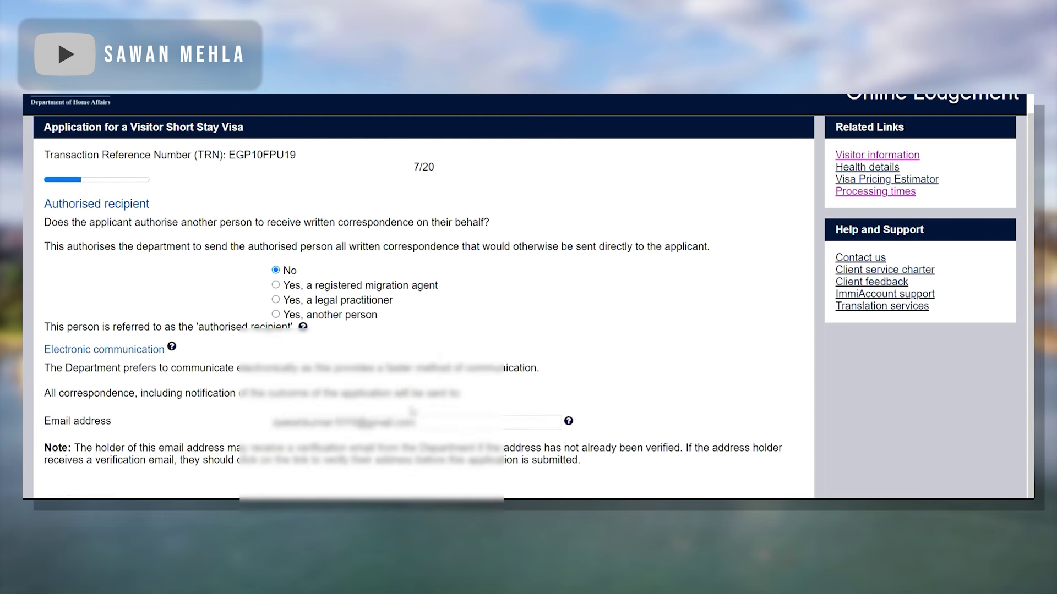
{"action": "scroll", "coordinate": [740, 415], "scroll_direction": "down", "scroll_amount": 1}
{"action": "scroll", "coordinate": [738, 403], "scroll_direction": "up", "scroll_amount": 1}
{"action": "scroll", "coordinate": [738, 425], "scroll_direction": "down", "scroll_amount": 1}
{"action": "left_click", "coordinate": [791, 490]}
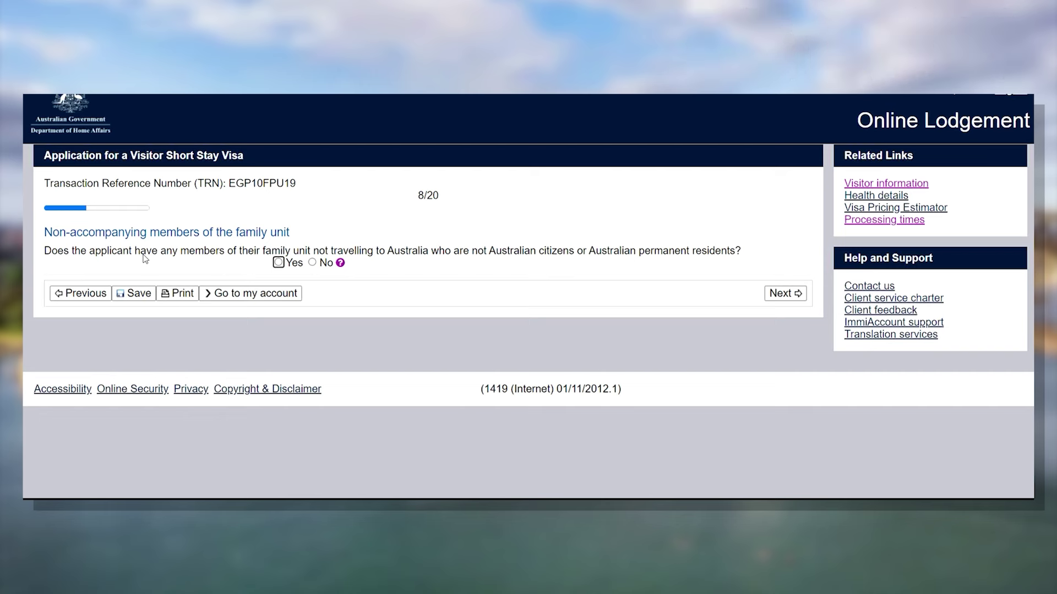
- Answer No to non-accompanying family members after first choosing Yes, and continue to page 9/20
{"action": "left_click", "coordinate": [278, 263]}
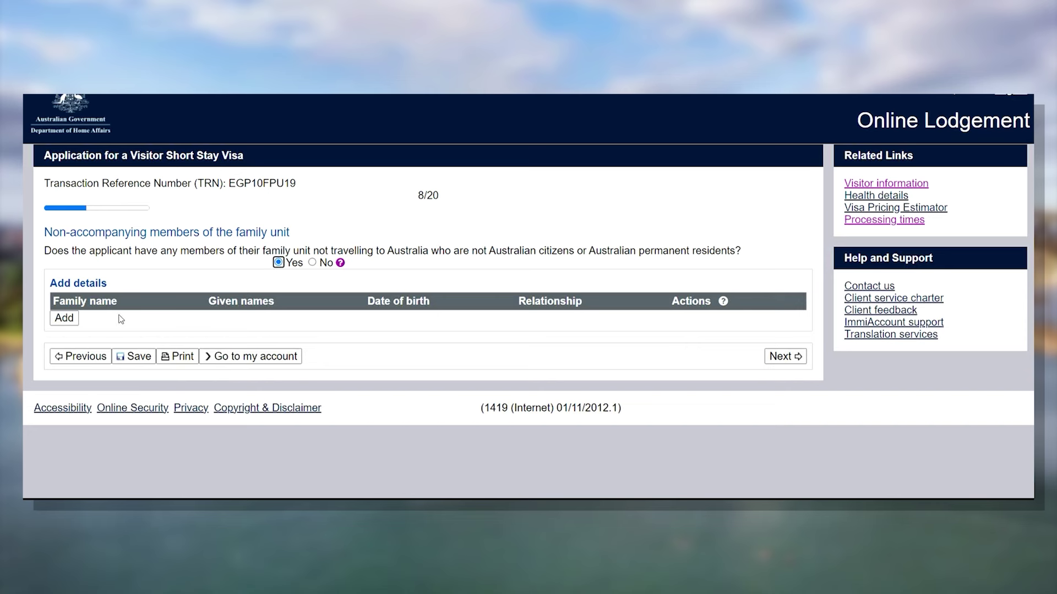
{"action": "left_click", "coordinate": [313, 264]}
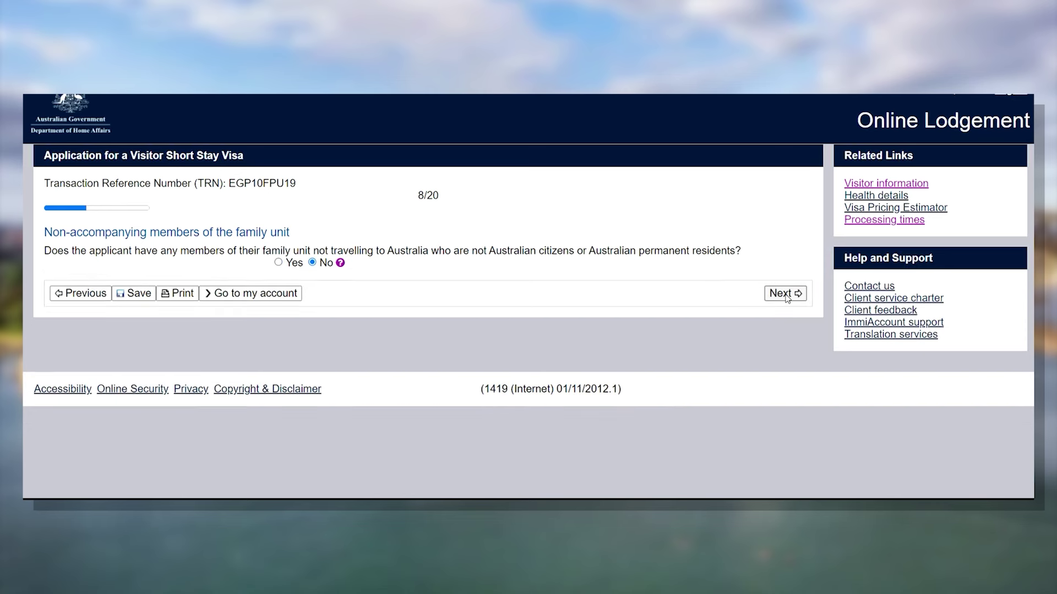
{"action": "left_click", "coordinate": [781, 293]}
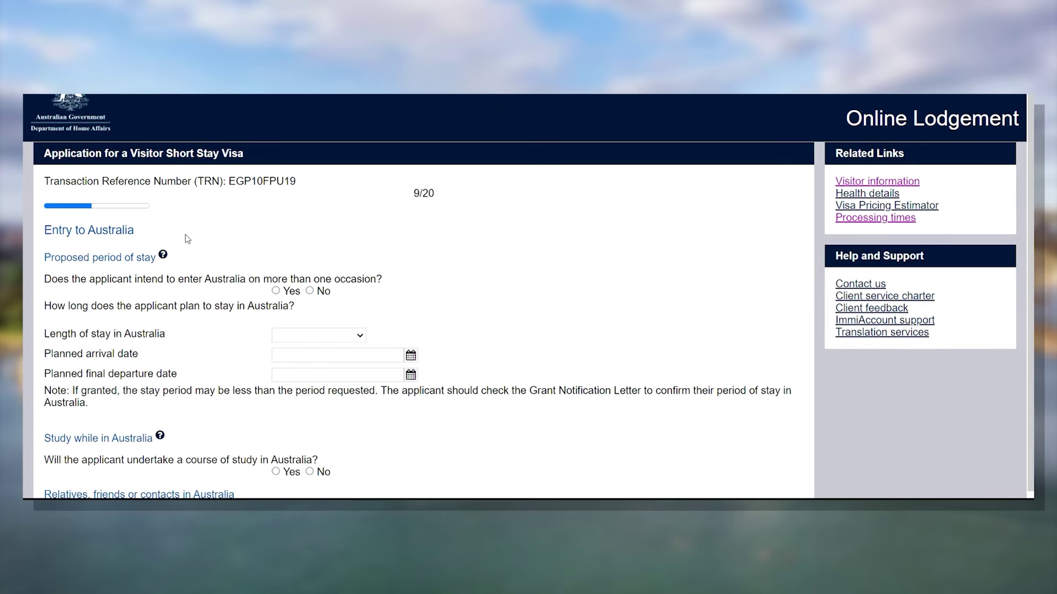
- Answer No to entering Australia more than once
{"action": "scroll", "coordinate": [219, 207], "scroll_direction": "down", "scroll_amount": 1}
{"action": "scroll", "coordinate": [219, 207], "scroll_direction": "down", "scroll_amount": 1}
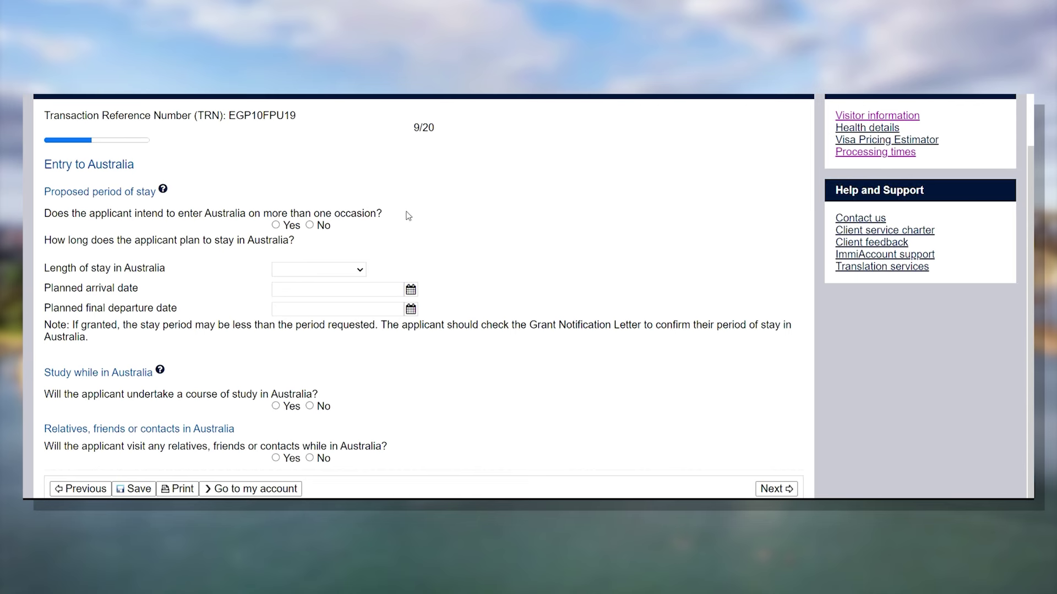
{"action": "left_click", "coordinate": [311, 227]}
- Set the length of stay to 'Up to 3 months'
{"action": "left_click", "coordinate": [335, 272]}
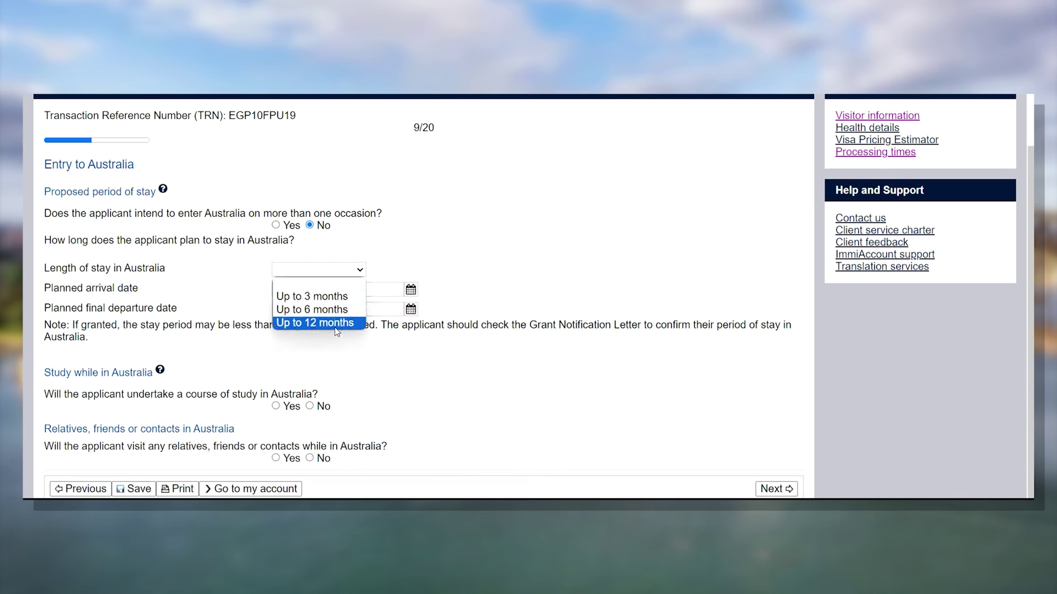
{"action": "left_click", "coordinate": [429, 242]}
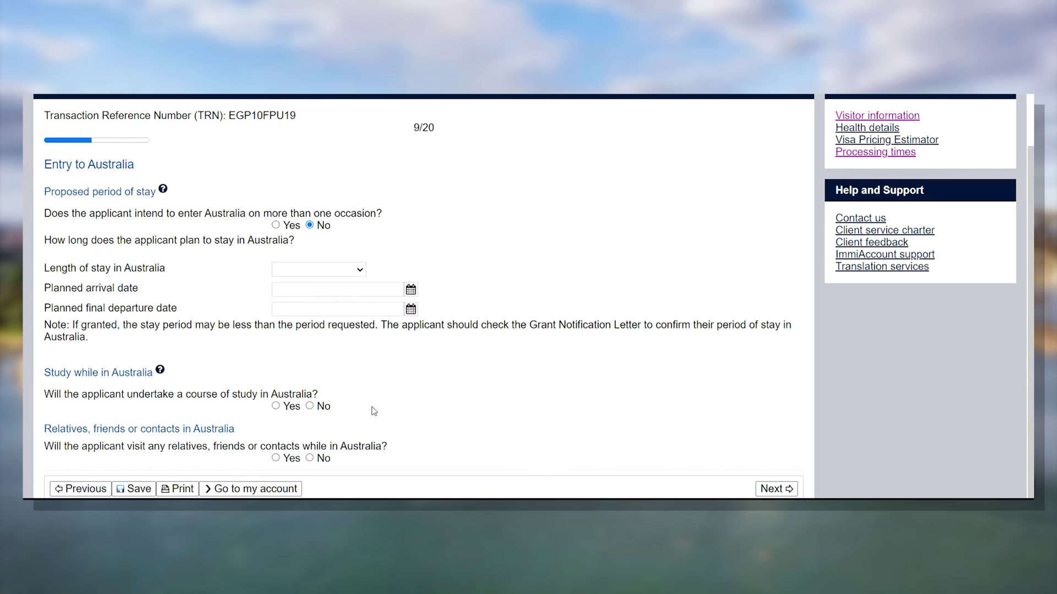
{"action": "left_click", "coordinate": [356, 271]}
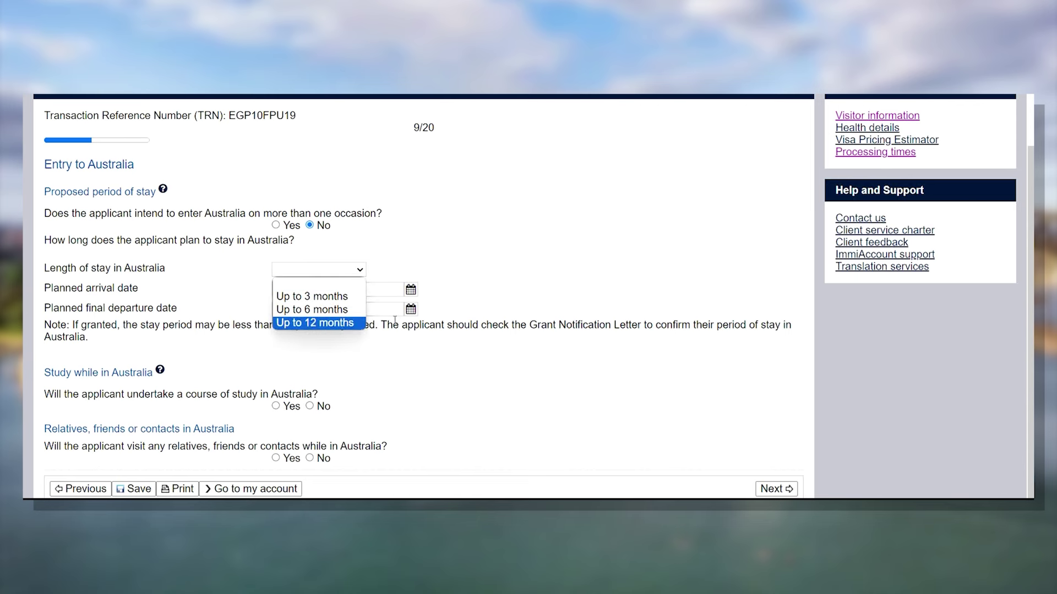
{"action": "left_click", "coordinate": [476, 273]}
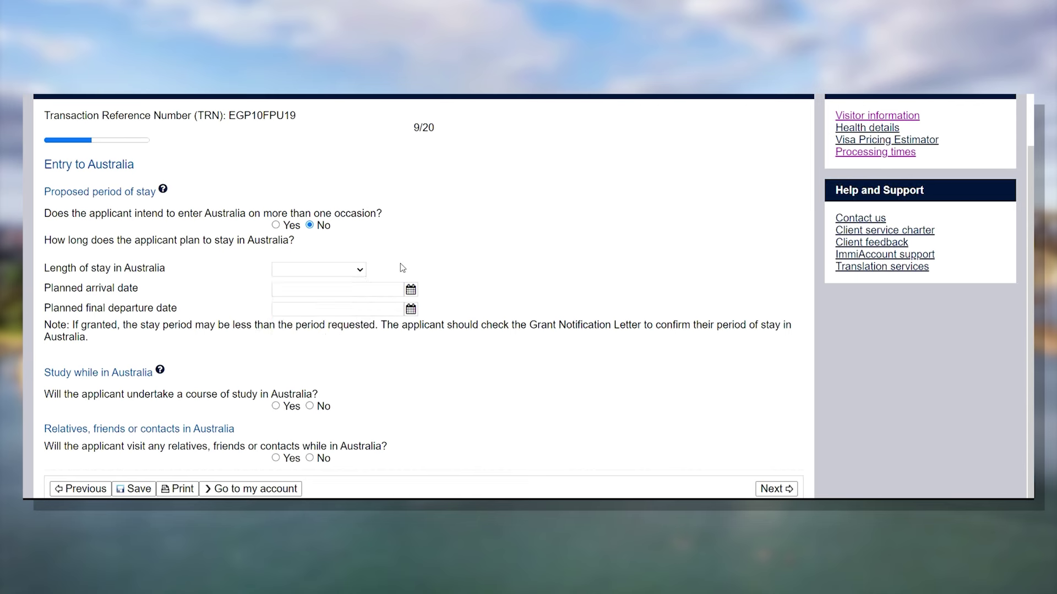
{"action": "left_click", "coordinate": [362, 270]}
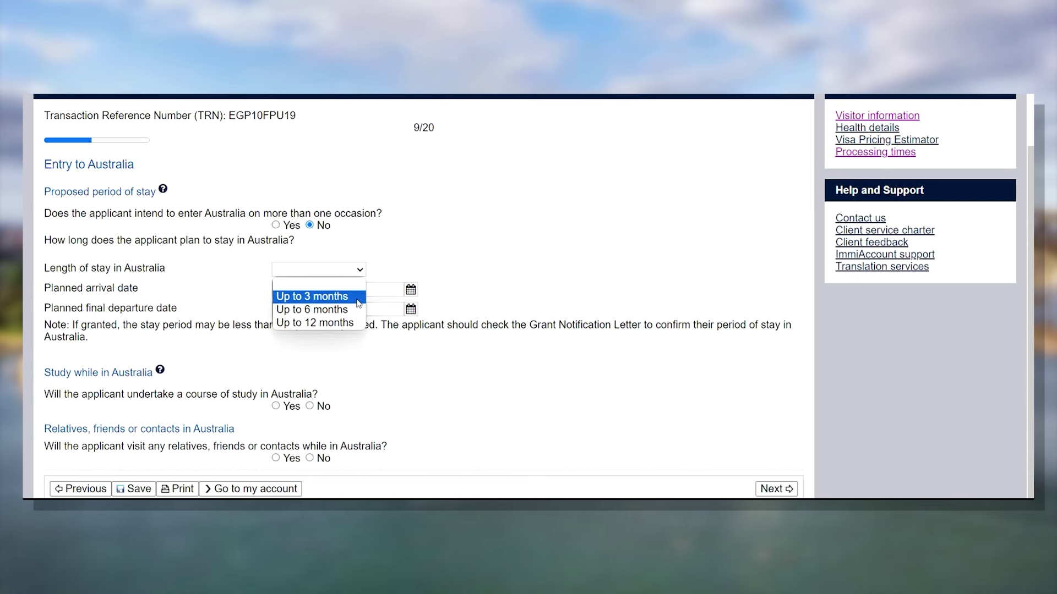
{"action": "left_click", "coordinate": [438, 261]}
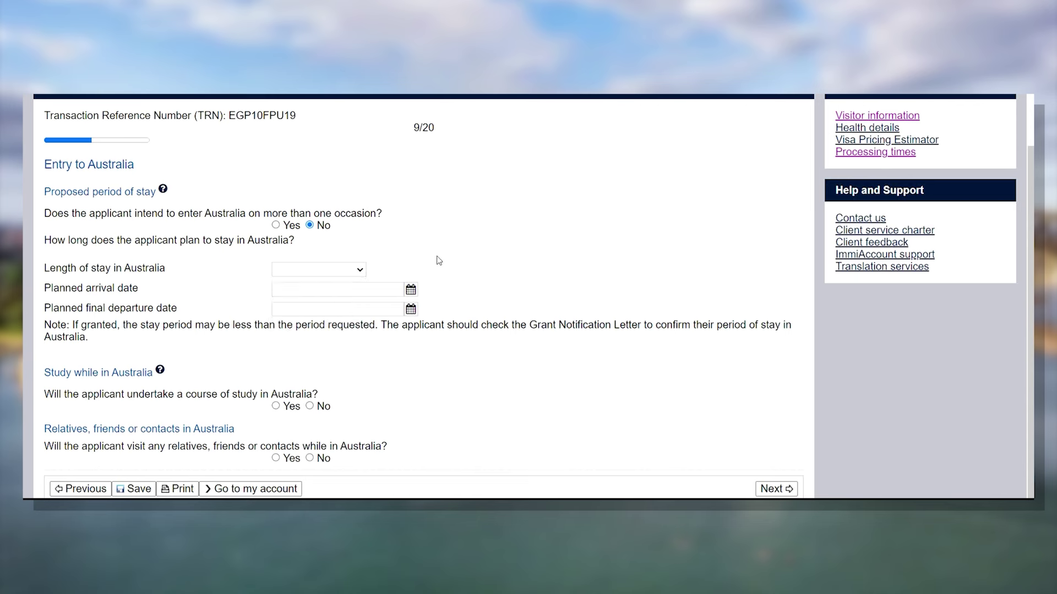
{"action": "left_click", "coordinate": [364, 276]}
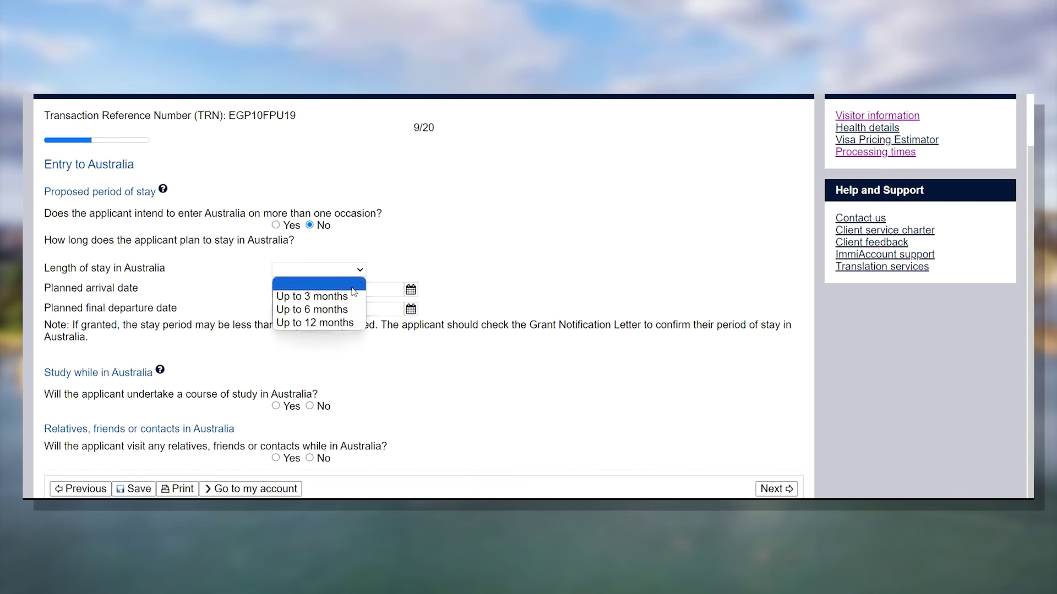
{"action": "left_click", "coordinate": [352, 292]}
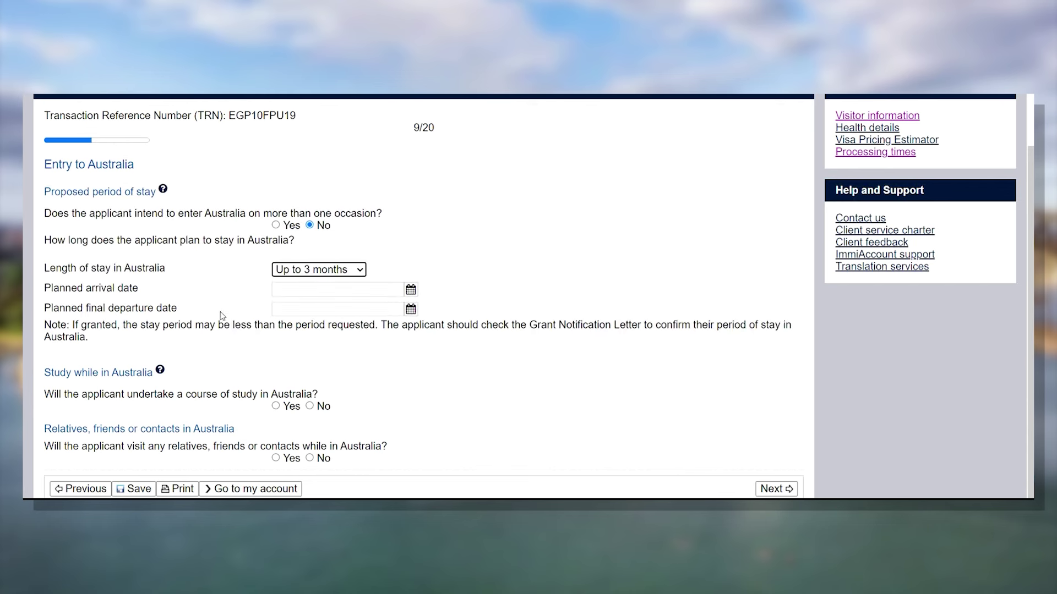
- Set planned arrival to 12 Jan 2024 and final departure to 02 Feb 2024
{"action": "left_click", "coordinate": [410, 290]}
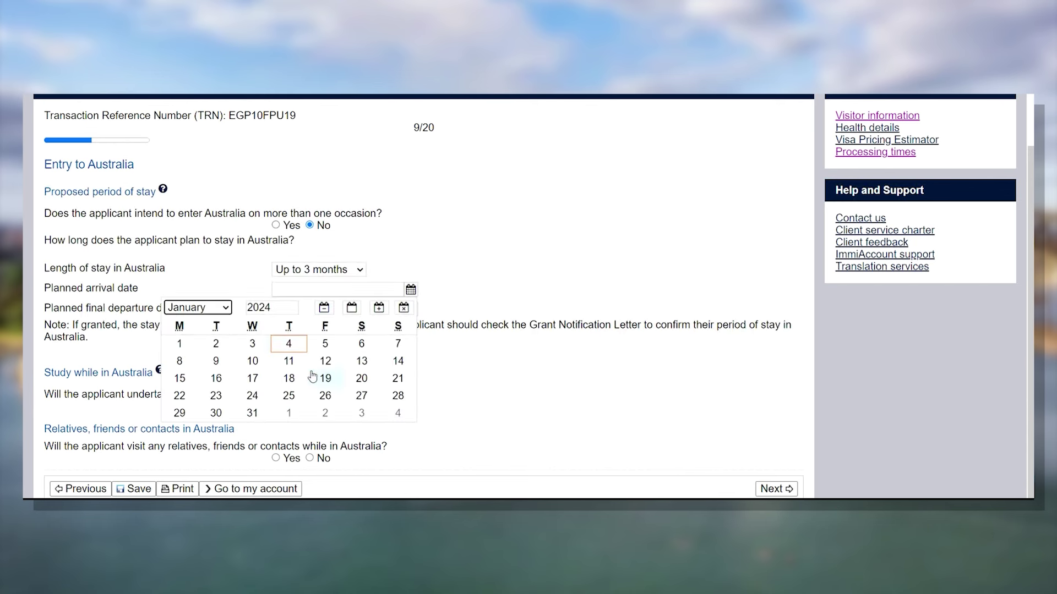
{"action": "left_click", "coordinate": [329, 363]}
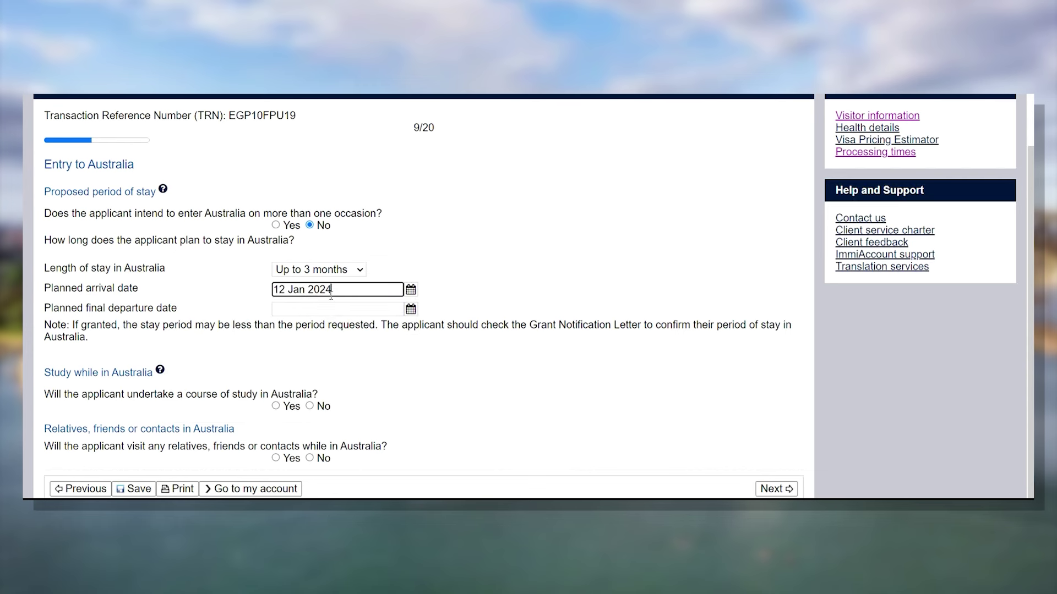
{"action": "left_click", "coordinate": [410, 309]}
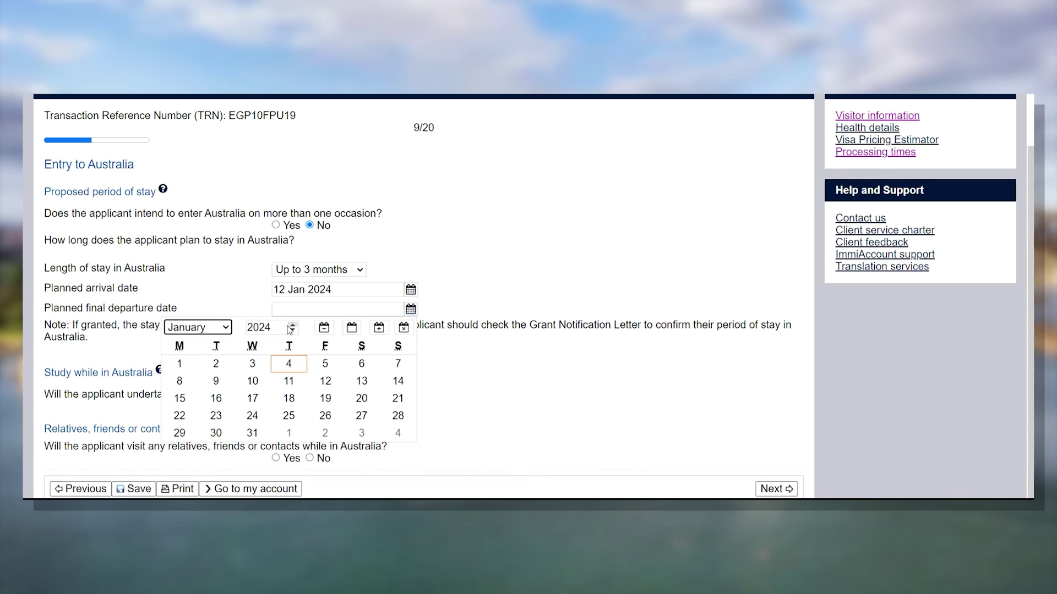
{"action": "left_click", "coordinate": [205, 358]}
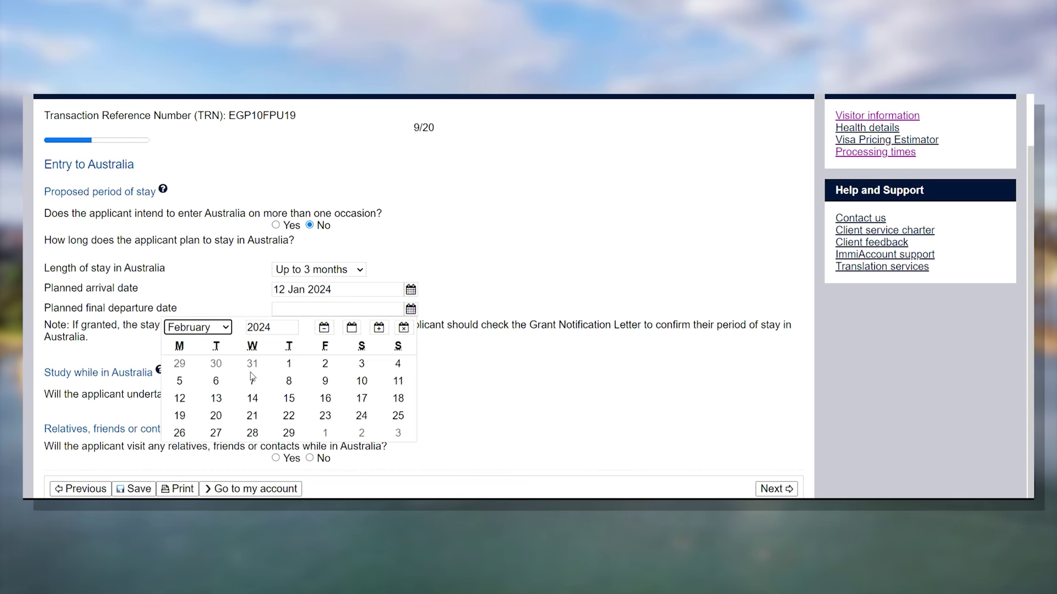
{"action": "left_click", "coordinate": [326, 364]}
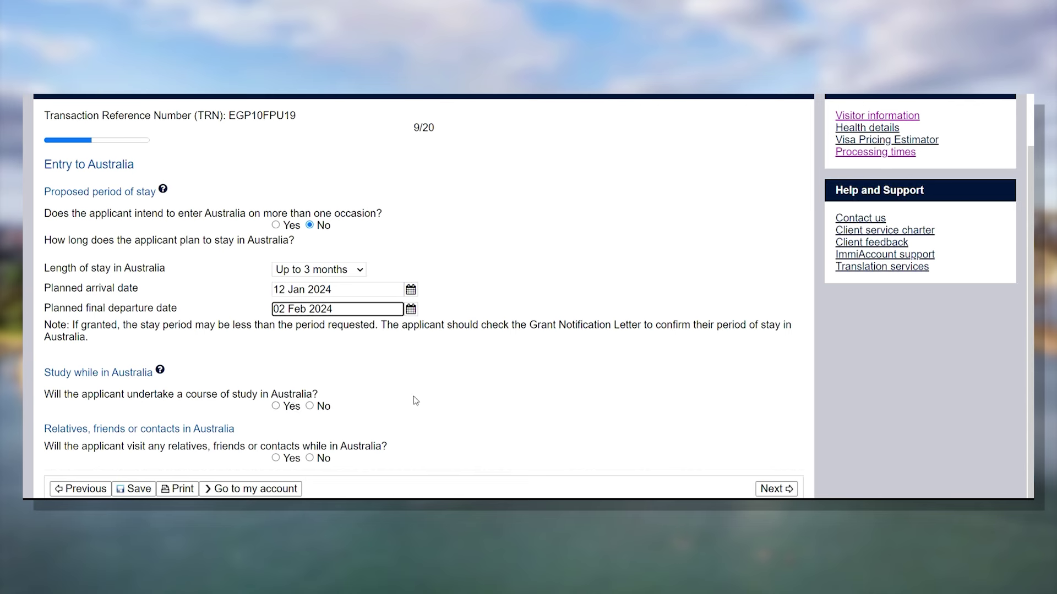
- Answer No to studying in Australia and No to visiting relatives
{"action": "left_click", "coordinate": [309, 406]}
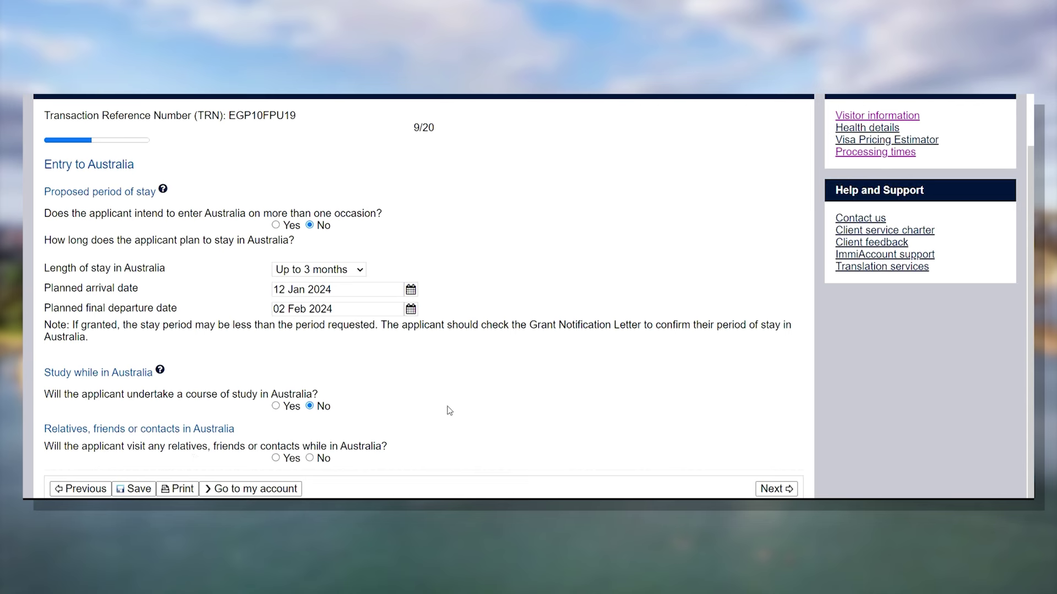
{"action": "left_click_drag", "start_coordinate": [422, 451], "coordinate": [44, 447]}
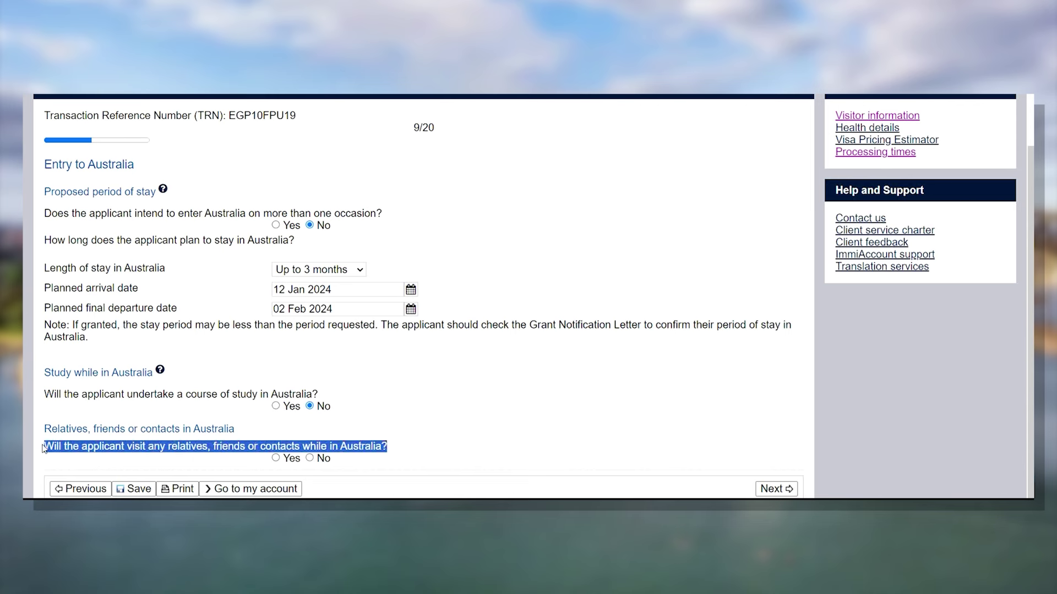
{"action": "left_click", "coordinate": [428, 399]}
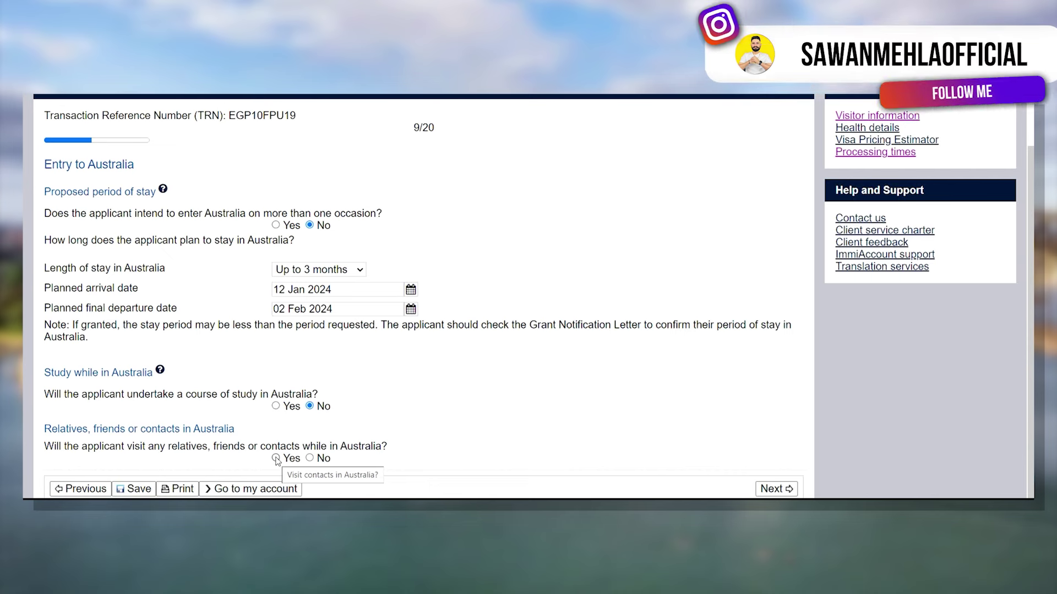
{"action": "left_click", "coordinate": [276, 458]}
{"action": "scroll", "coordinate": [441, 394], "scroll_direction": "down", "scroll_amount": 1}
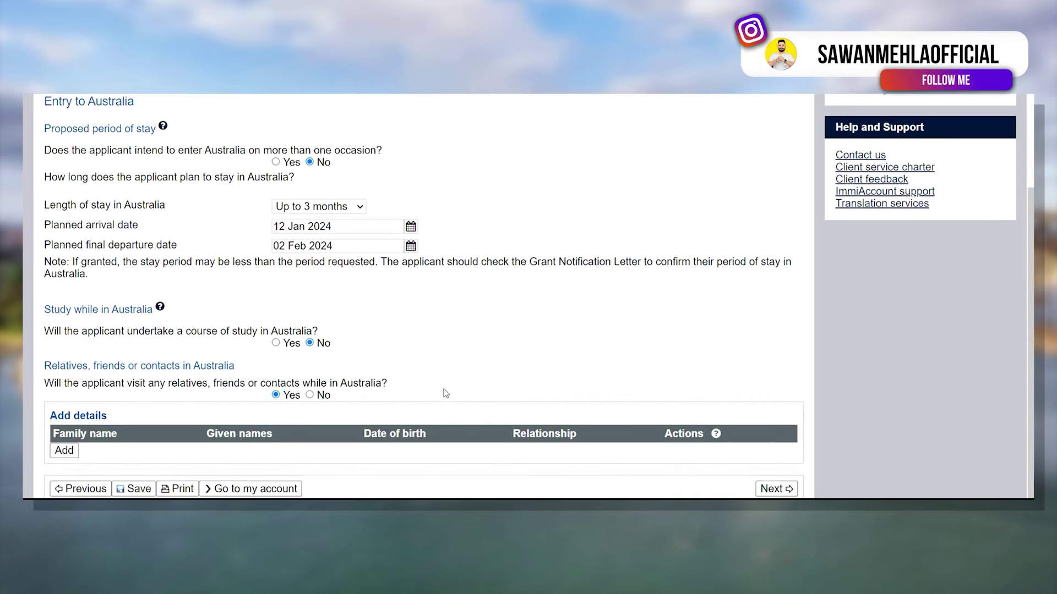
{"action": "left_click", "coordinate": [310, 396]}
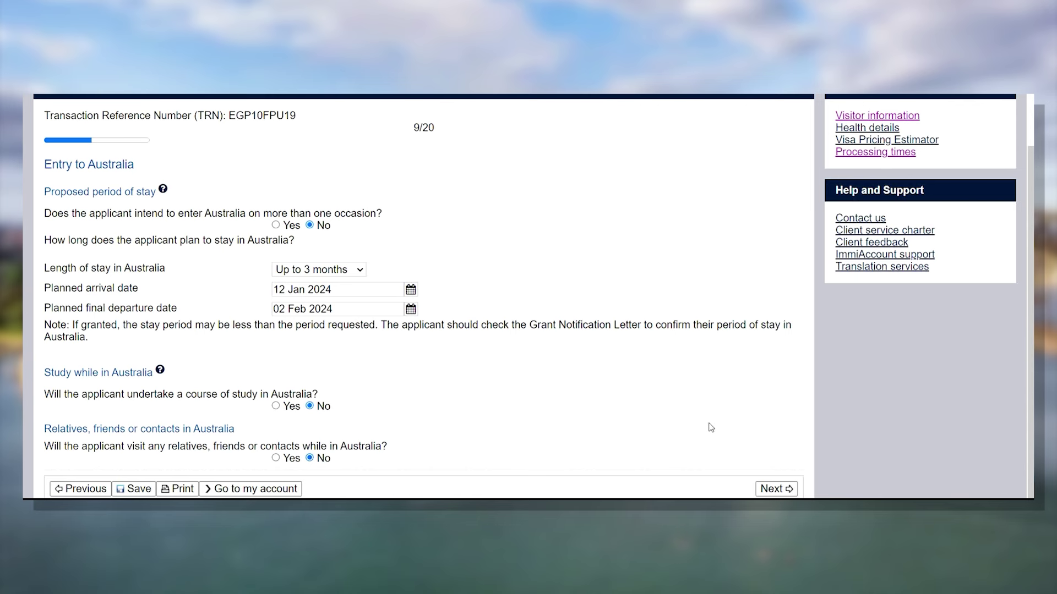
- On the overseas employment page, choose Self employed status and Other as the occupation grouping
{"action": "left_click", "coordinate": [787, 493]}
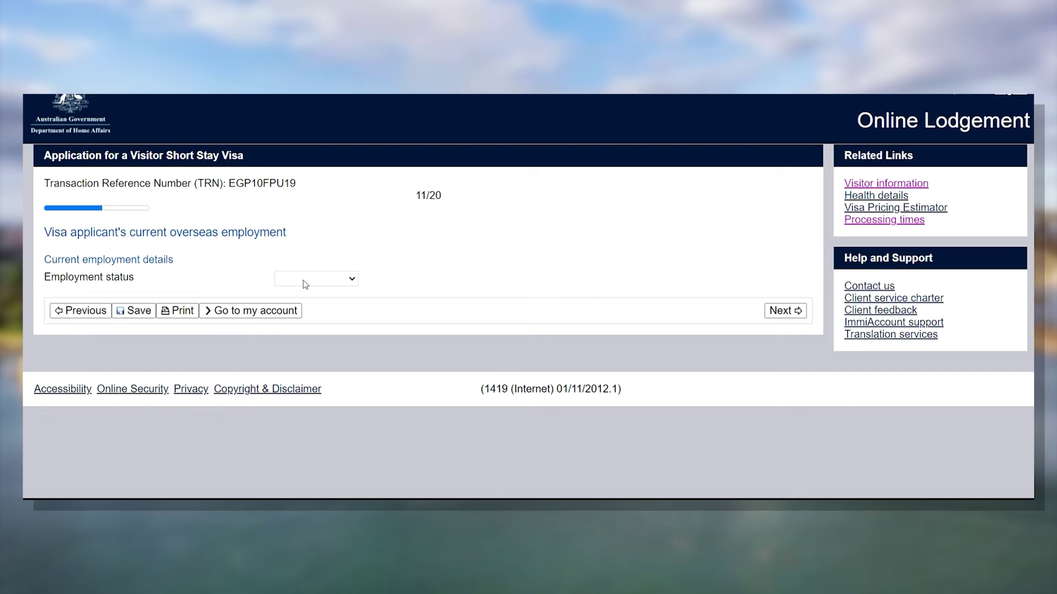
{"action": "left_click", "coordinate": [305, 284]}
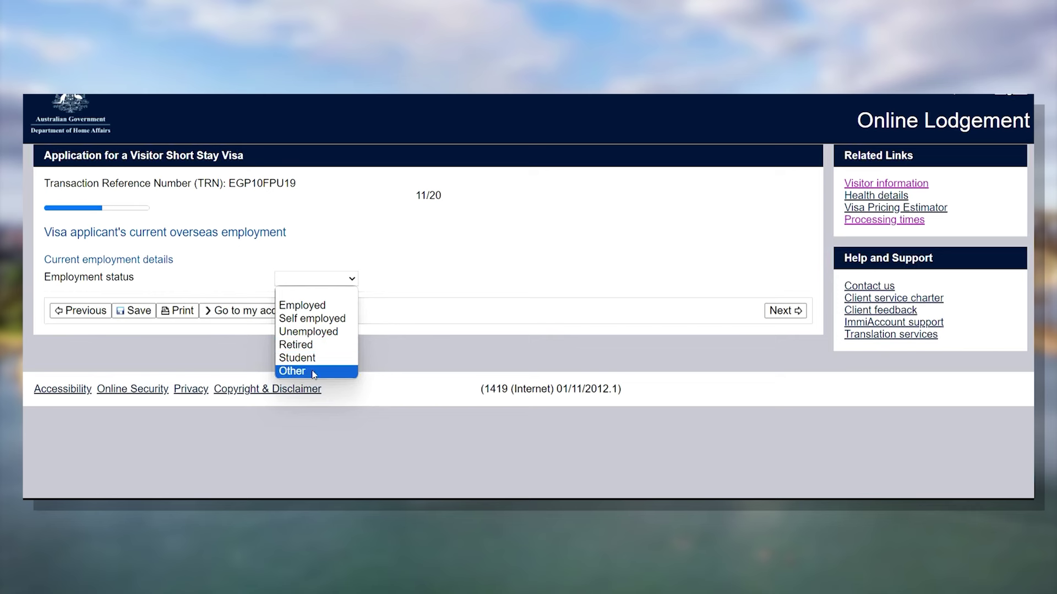
{"action": "left_click", "coordinate": [314, 319]}
{"action": "scroll", "coordinate": [393, 220], "scroll_direction": "down", "scroll_amount": 3}
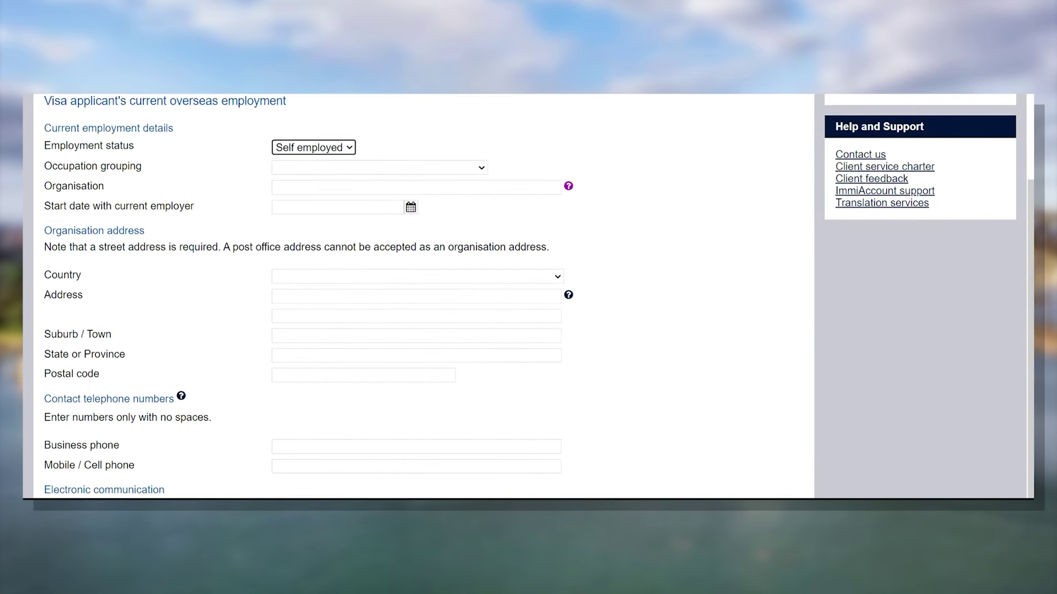
{"action": "left_click", "coordinate": [432, 168]}
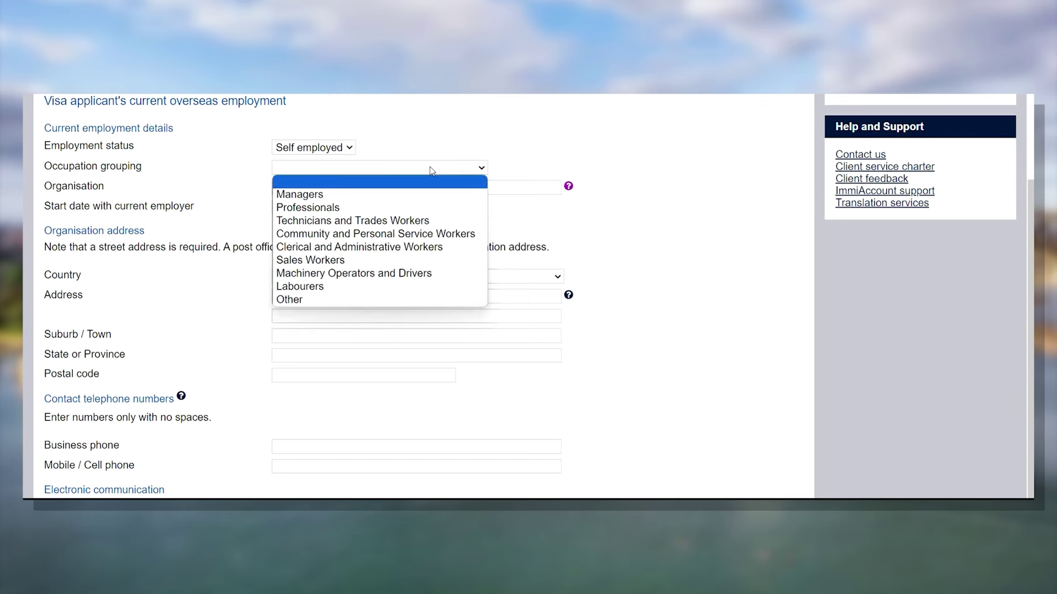
{"action": "left_click", "coordinate": [404, 300]}
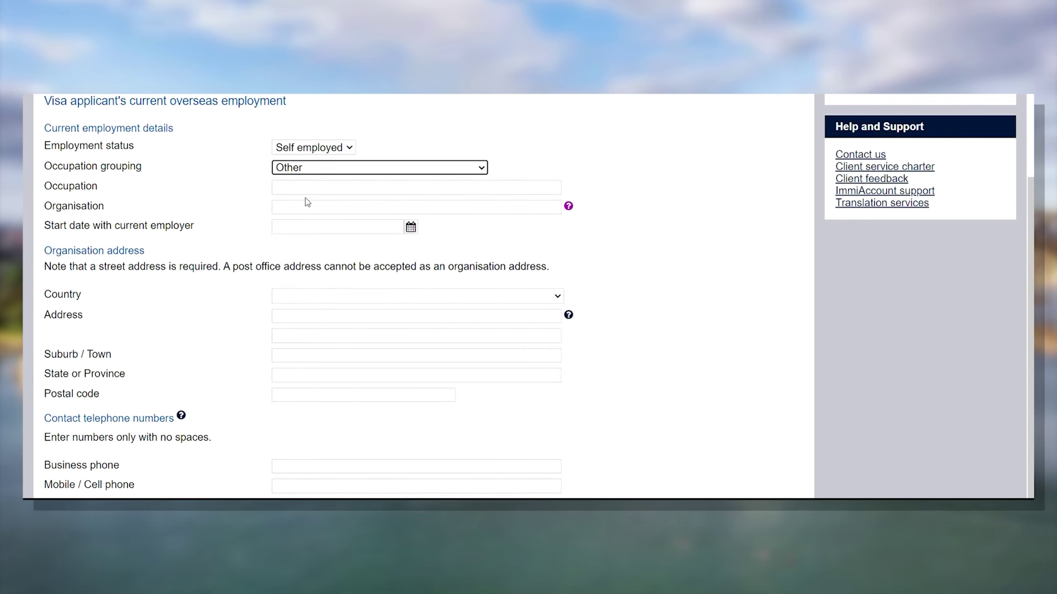
{"action": "left_click", "coordinate": [325, 190]}
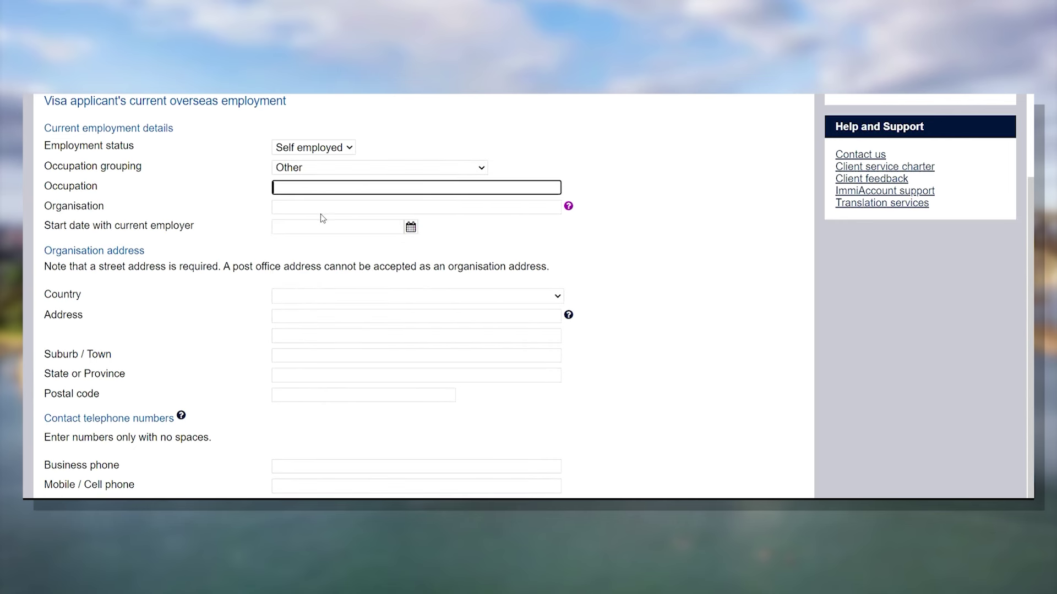
{"action": "left_click", "coordinate": [322, 209]}
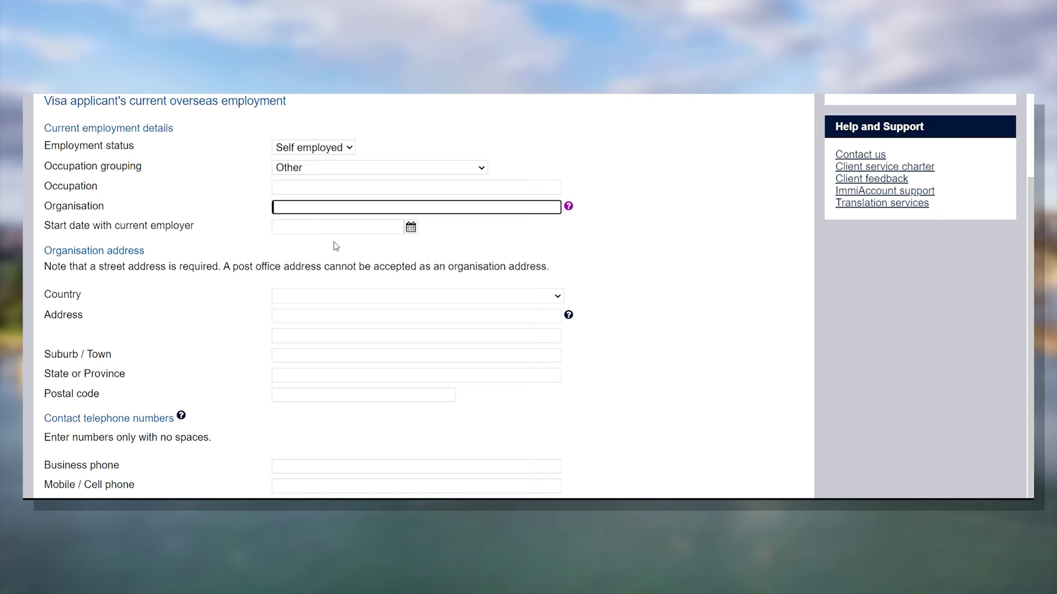
- Change the employment status to Employed and continue to the Financial support page
{"action": "scroll", "coordinate": [347, 229], "scroll_direction": "down", "scroll_amount": 2}
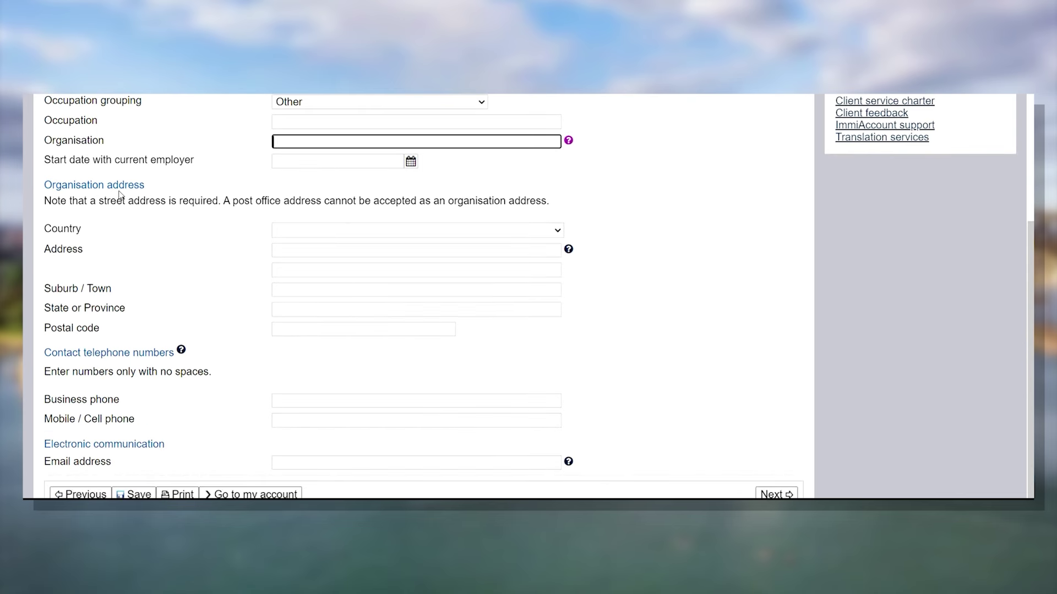
{"action": "scroll", "coordinate": [151, 299], "scroll_direction": "down", "scroll_amount": 1}
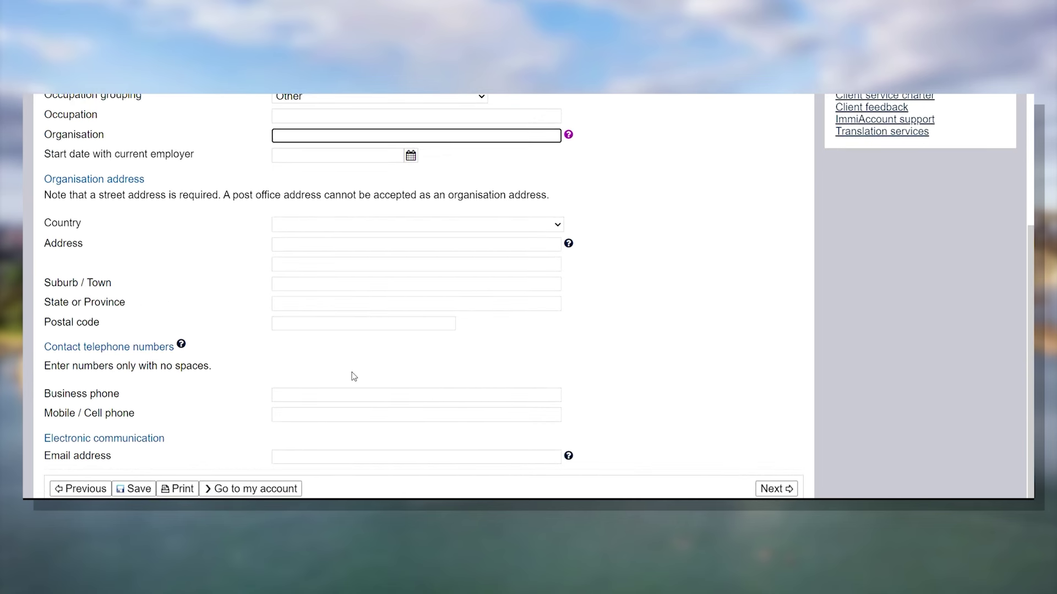
{"action": "scroll", "coordinate": [351, 373], "scroll_direction": "up", "scroll_amount": 3}
{"action": "left_click", "coordinate": [347, 208]}
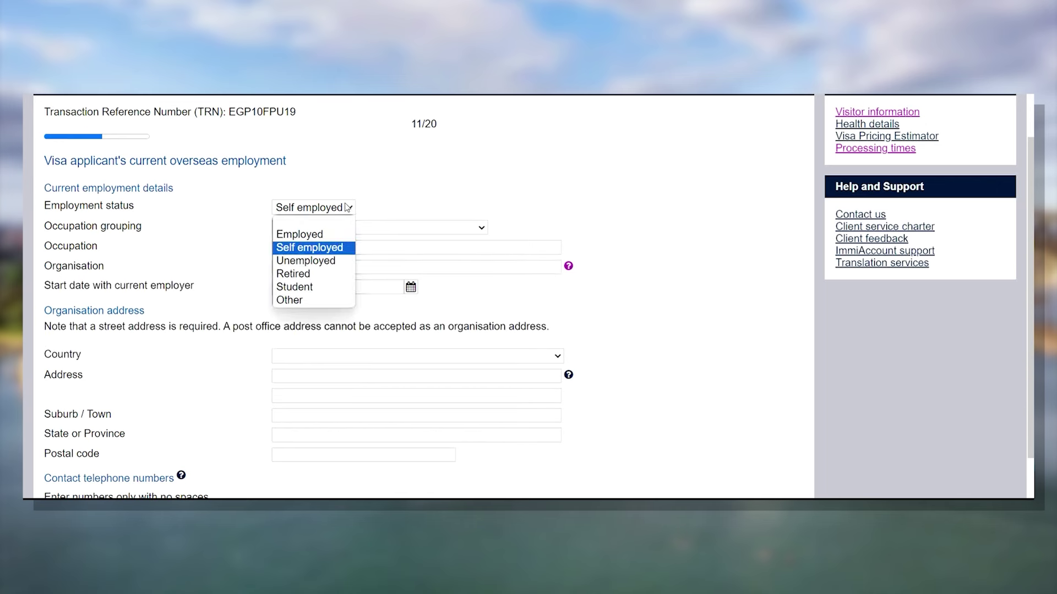
{"action": "left_click", "coordinate": [325, 235]}
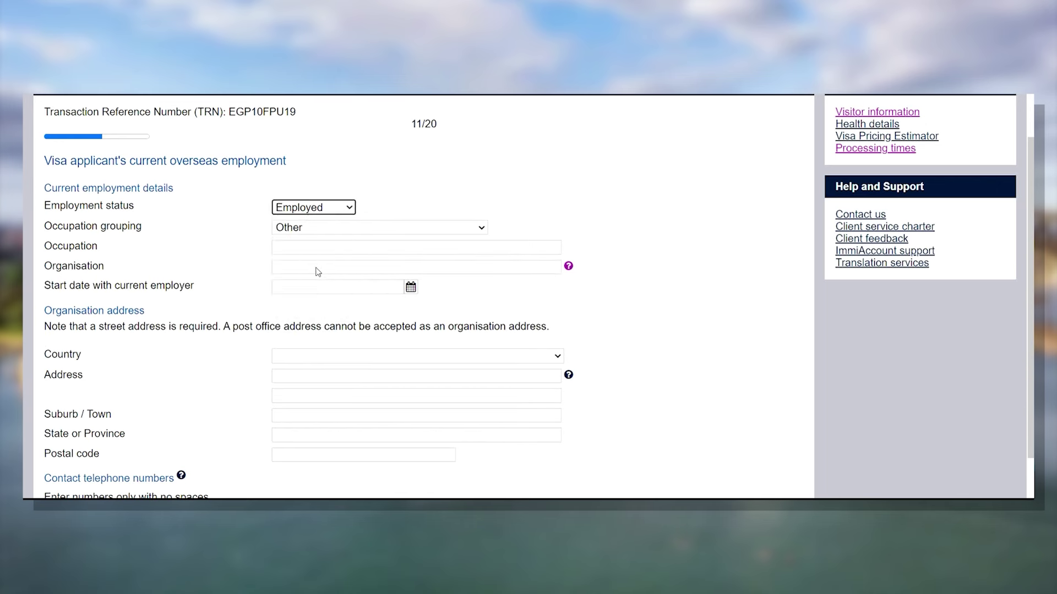
{"action": "scroll", "coordinate": [318, 272], "scroll_direction": "down", "scroll_amount": 2}
{"action": "scroll", "coordinate": [307, 269], "scroll_direction": "up", "scroll_amount": 2}
{"action": "scroll", "coordinate": [446, 284], "scroll_direction": "down", "scroll_amount": 1}
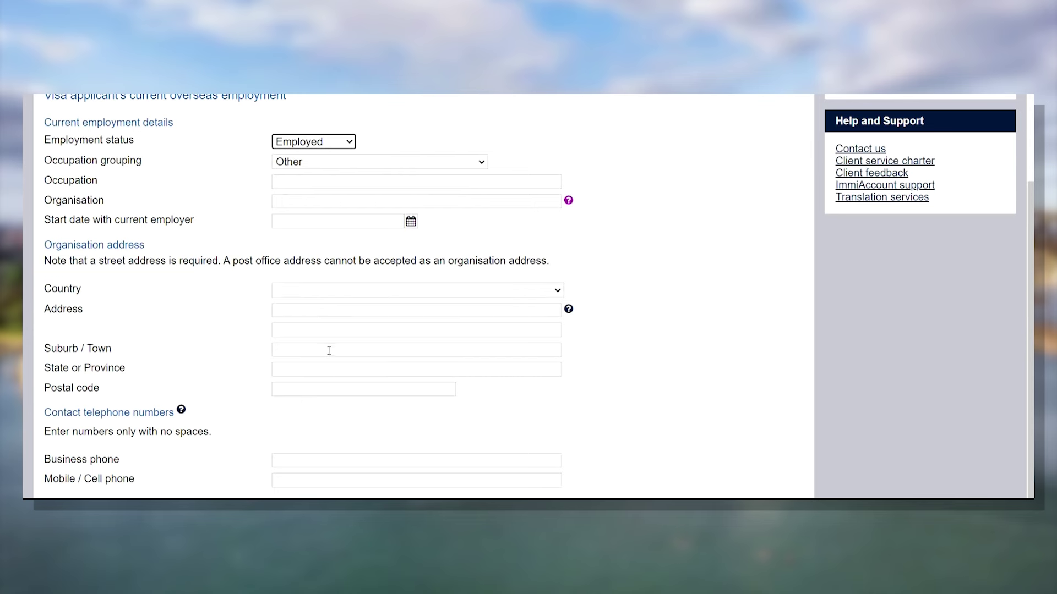
{"action": "scroll", "coordinate": [255, 397], "scroll_direction": "down", "scroll_amount": 1}
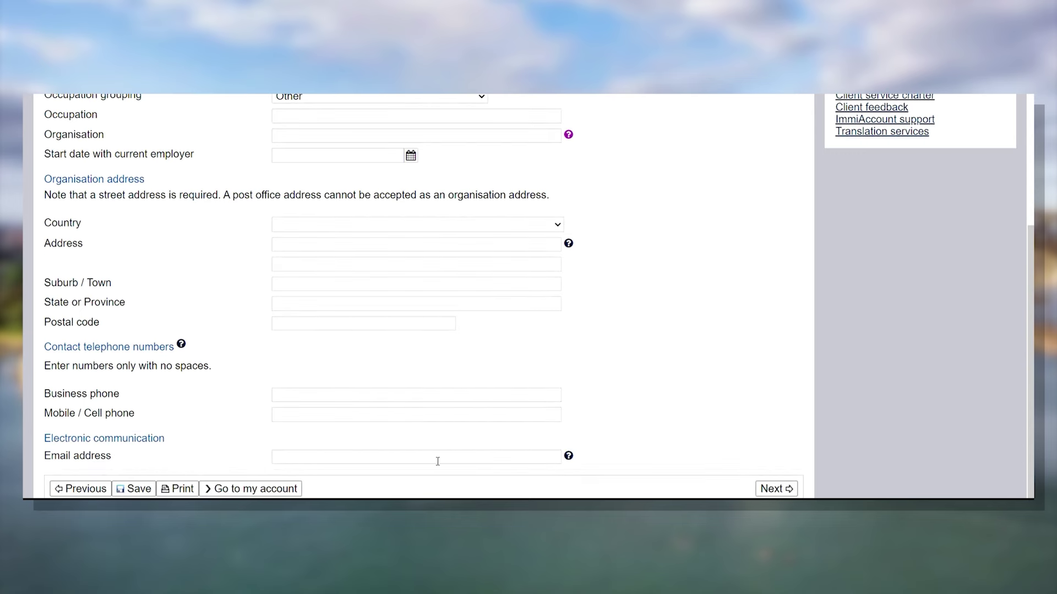
{"action": "scroll", "coordinate": [712, 309], "scroll_direction": "up", "scroll_amount": 1}
{"action": "scroll", "coordinate": [711, 309], "scroll_direction": "up", "scroll_amount": 2}
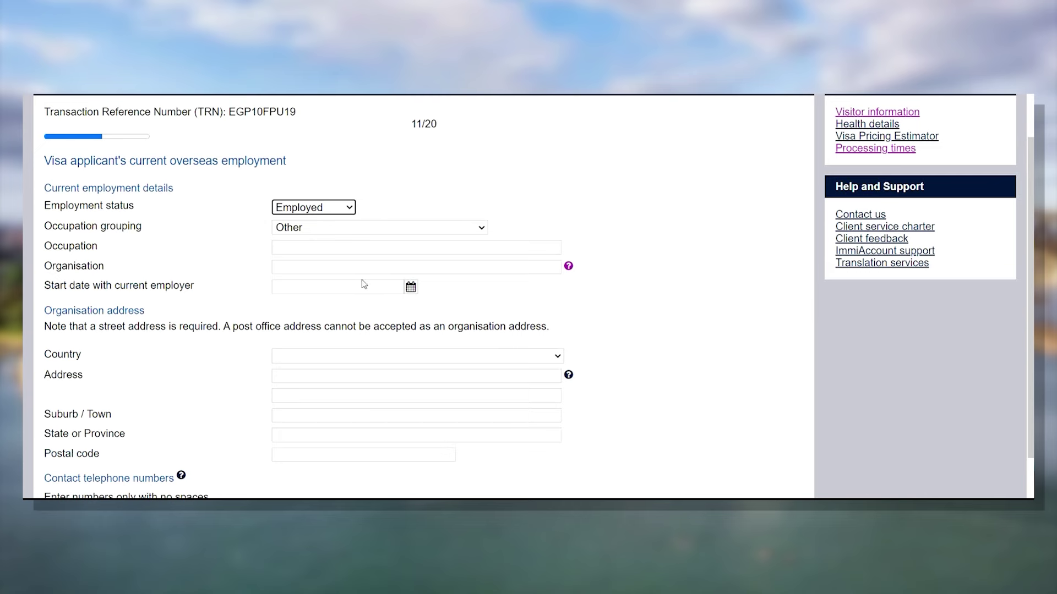
{"action": "scroll", "coordinate": [597, 338], "scroll_direction": "down", "scroll_amount": 2}
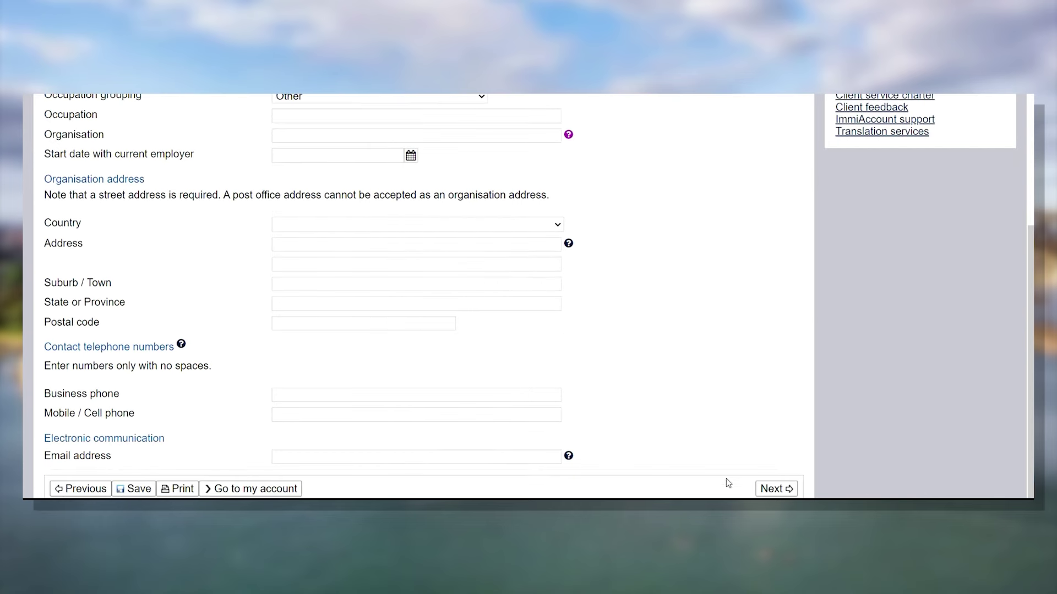
{"action": "left_click", "coordinate": [777, 490]}
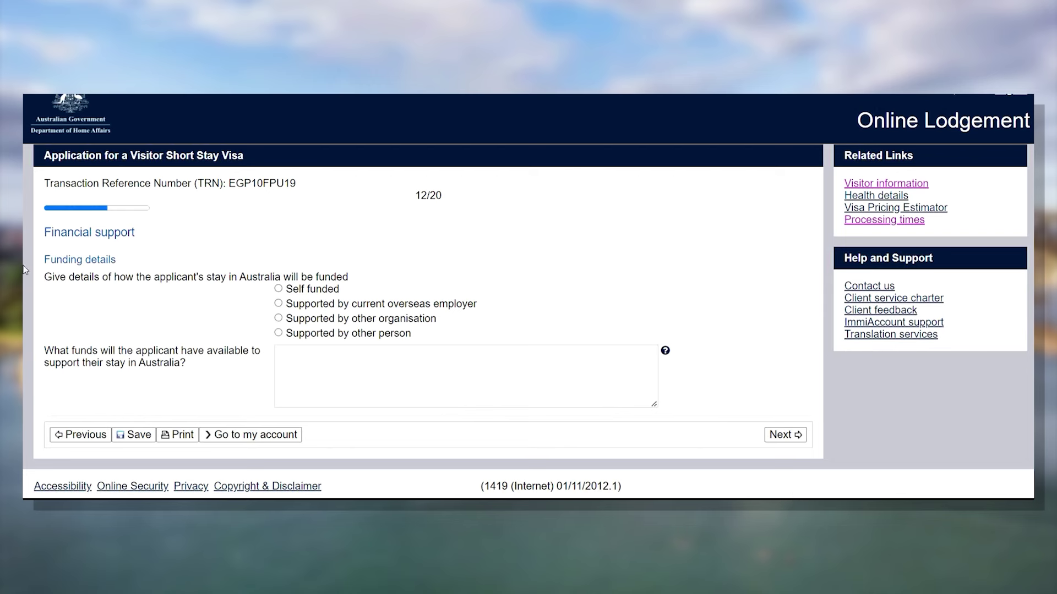
- Mark the stay as Self funded on the Financial support page
{"action": "left_click_drag", "start_coordinate": [142, 234], "coordinate": [42, 228]}
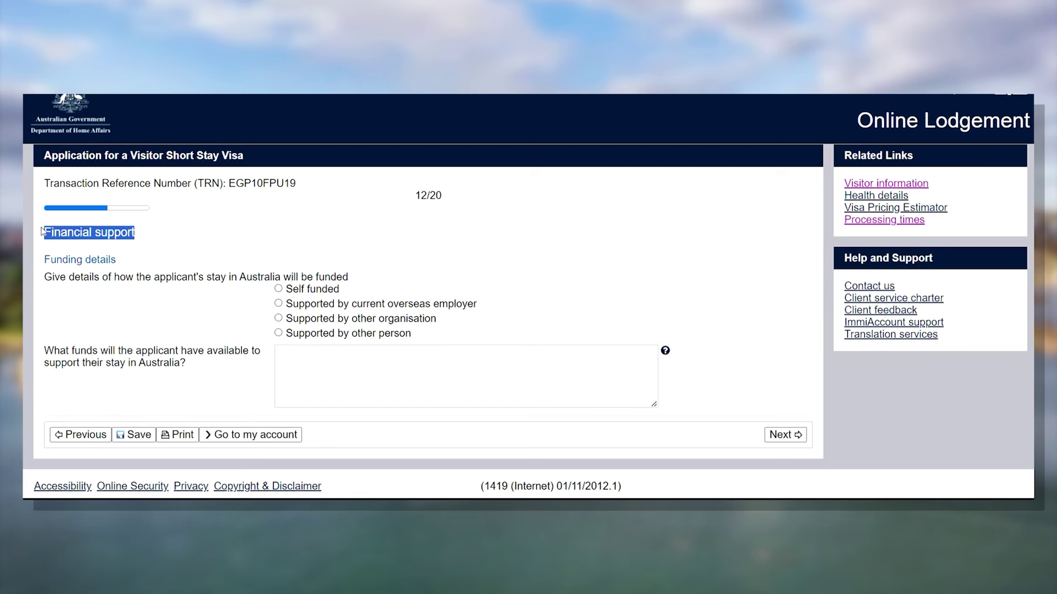
{"action": "left_click", "coordinate": [235, 223]}
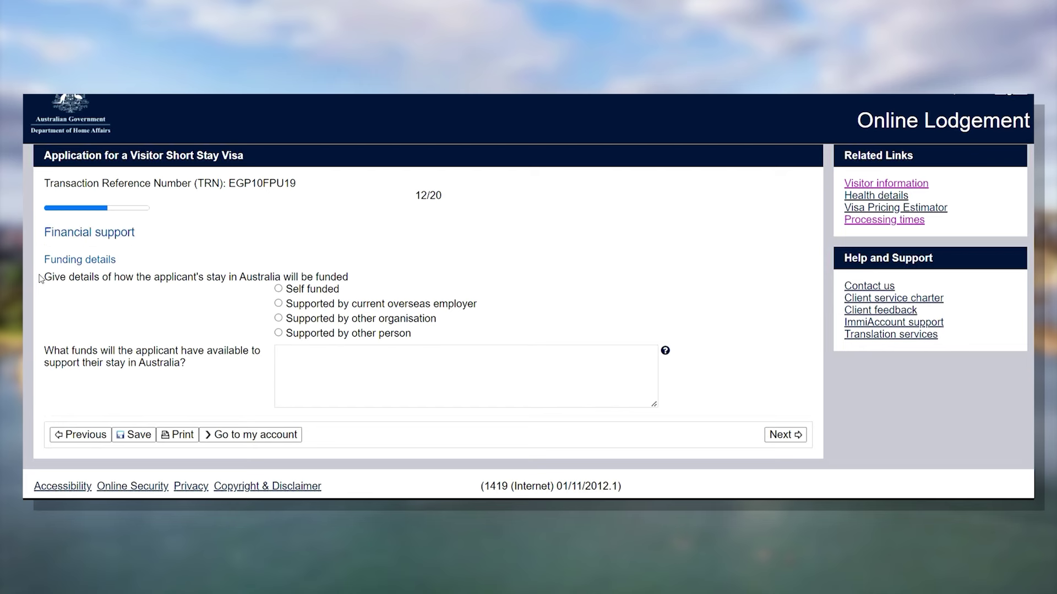
{"action": "left_click_drag", "start_coordinate": [42, 262], "coordinate": [161, 258]}
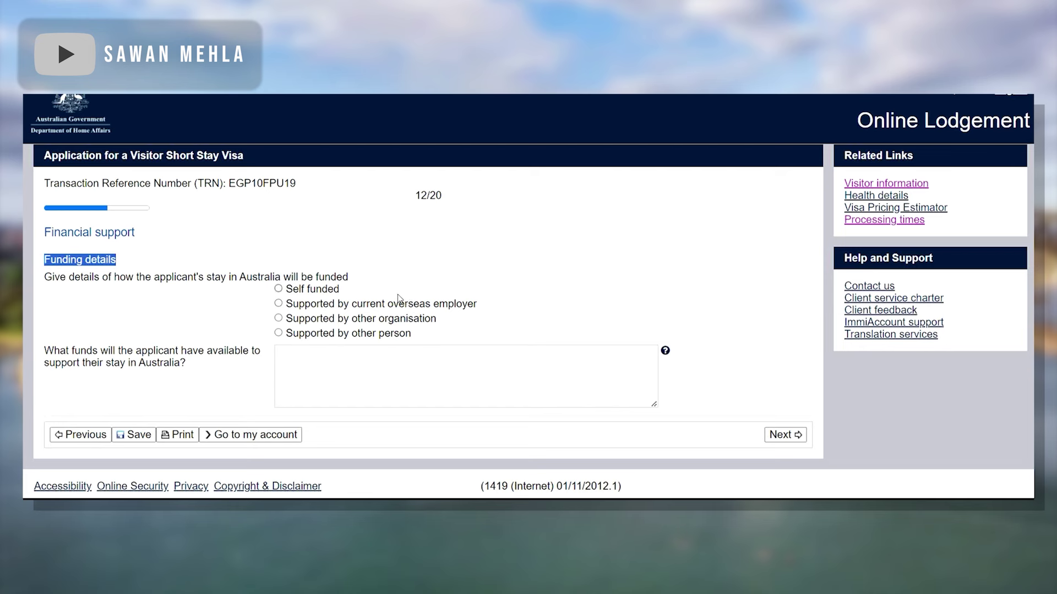
{"action": "left_click", "coordinate": [368, 376]}
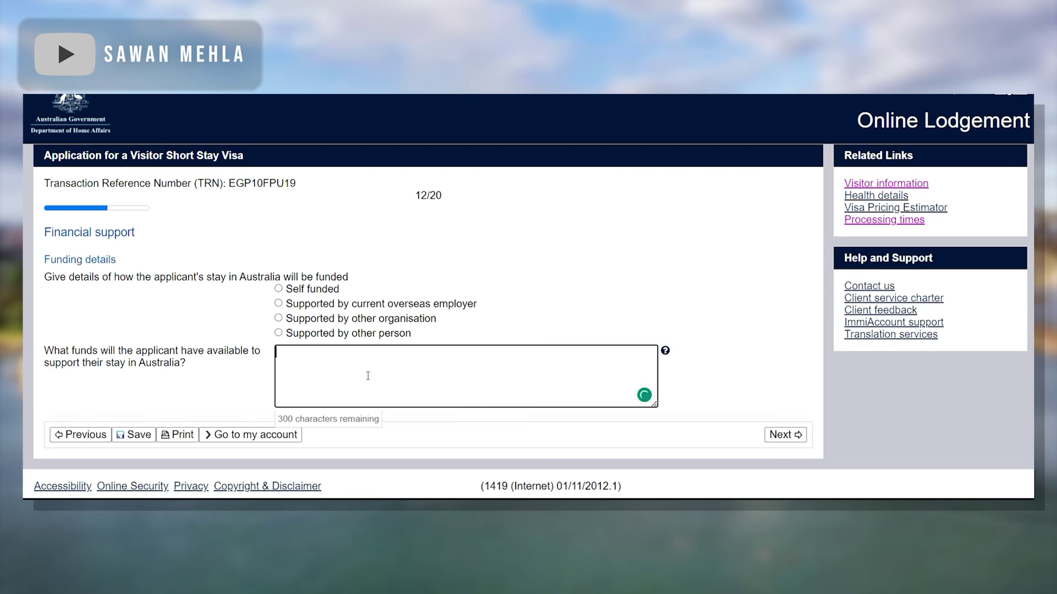
{"action": "left_click", "coordinate": [278, 289]}
{"action": "left_click", "coordinate": [294, 367]}
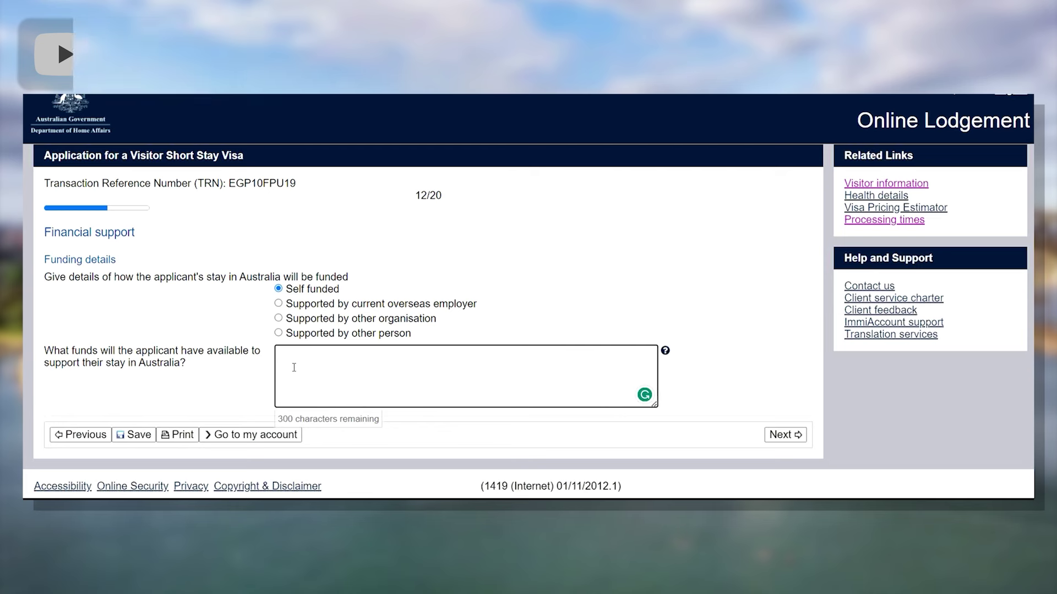
- Enter the funds as 'saving account in australia bank' and 'fd in indian bank' on two lines
{"action": "type", "text": "sab"}
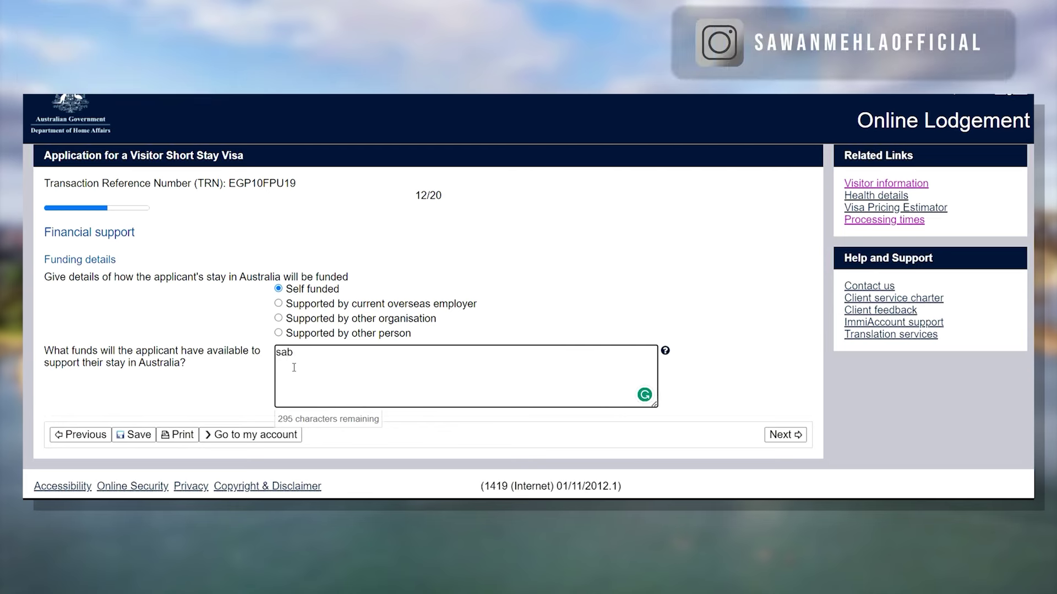
{"action": "key", "text": "BackSpace"}
{"action": "type", "text": "ving account in australia bank"}
{"action": "key", "text": "Return"}
{"action": "key", "text": "Return"}
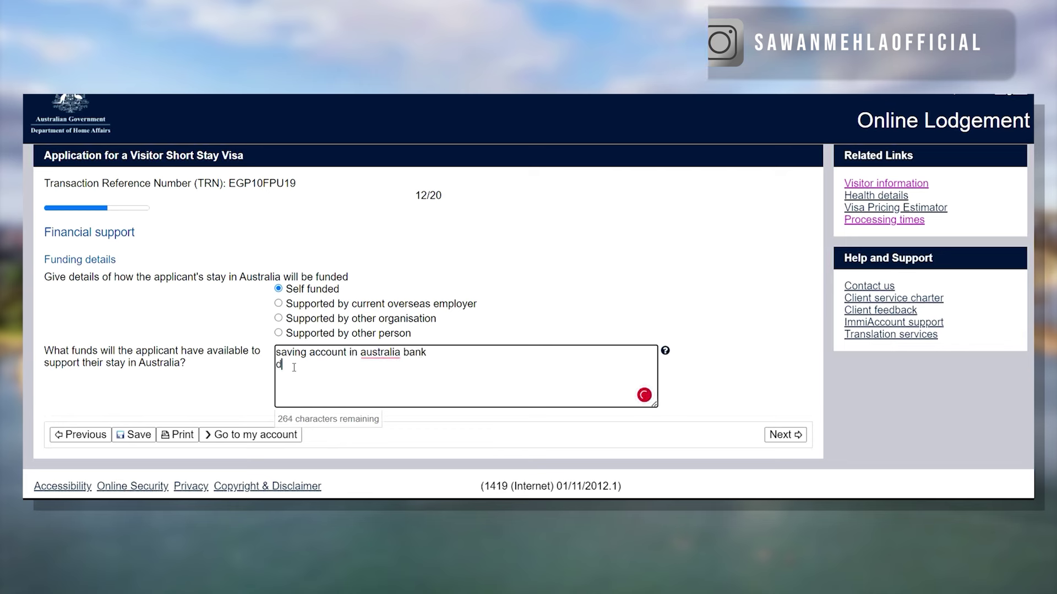
{"action": "type", "text": "fd in indian bank"}
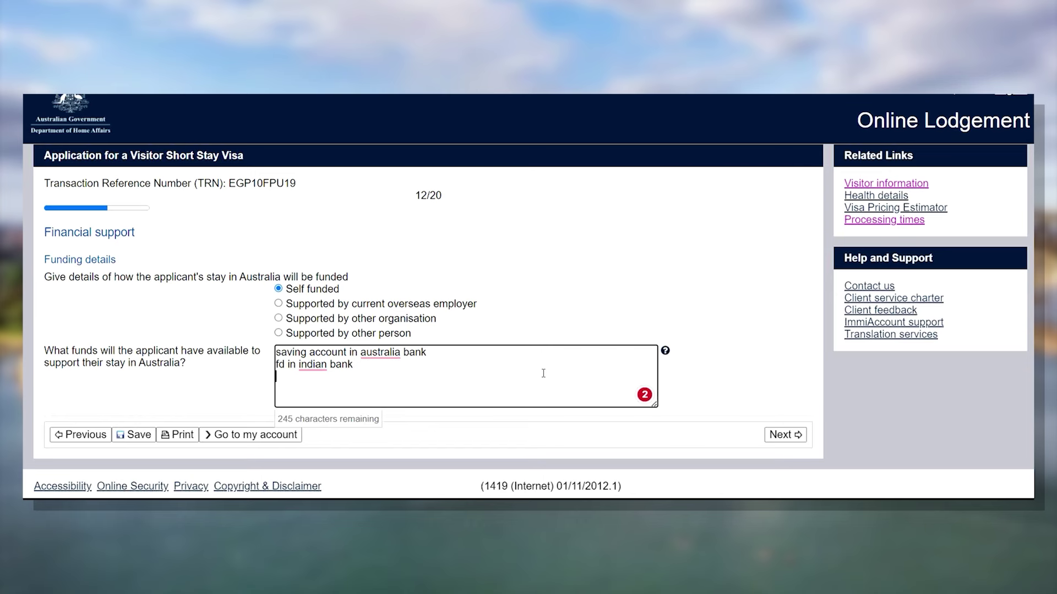
- Answer No to all seven health declaration questions, from overseas stay to mobility assistance
{"action": "left_click", "coordinate": [784, 435]}
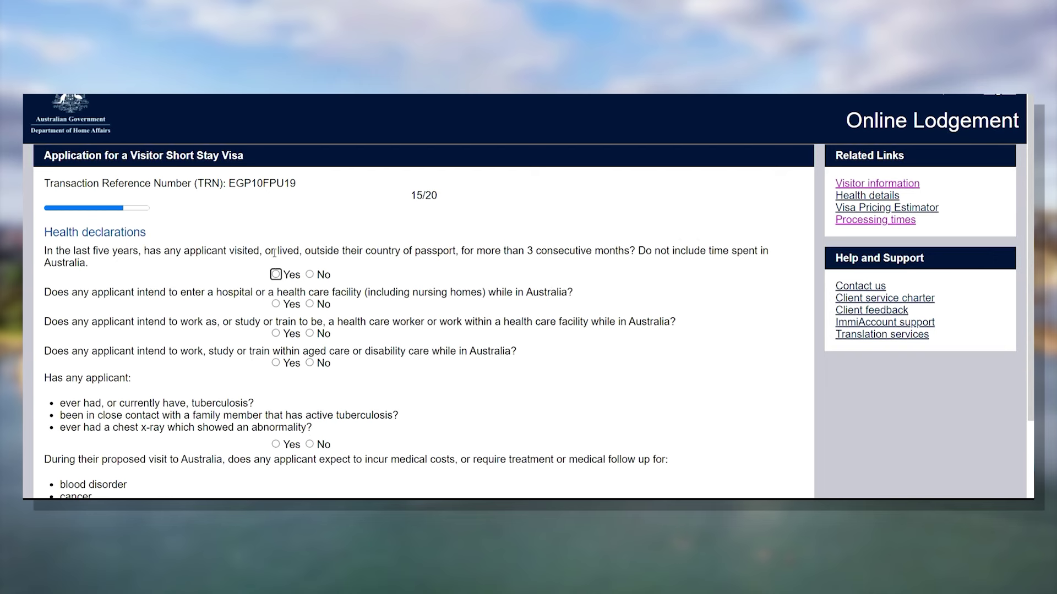
{"action": "scroll", "coordinate": [429, 259], "scroll_direction": "down", "scroll_amount": 1}
{"action": "left_click", "coordinate": [324, 209]}
{"action": "left_click", "coordinate": [320, 240]}
{"action": "left_click", "coordinate": [322, 269]}
{"action": "scroll", "coordinate": [321, 278], "scroll_direction": "down", "scroll_amount": 2}
{"action": "left_click", "coordinate": [323, 181]}
{"action": "left_click", "coordinate": [323, 263]}
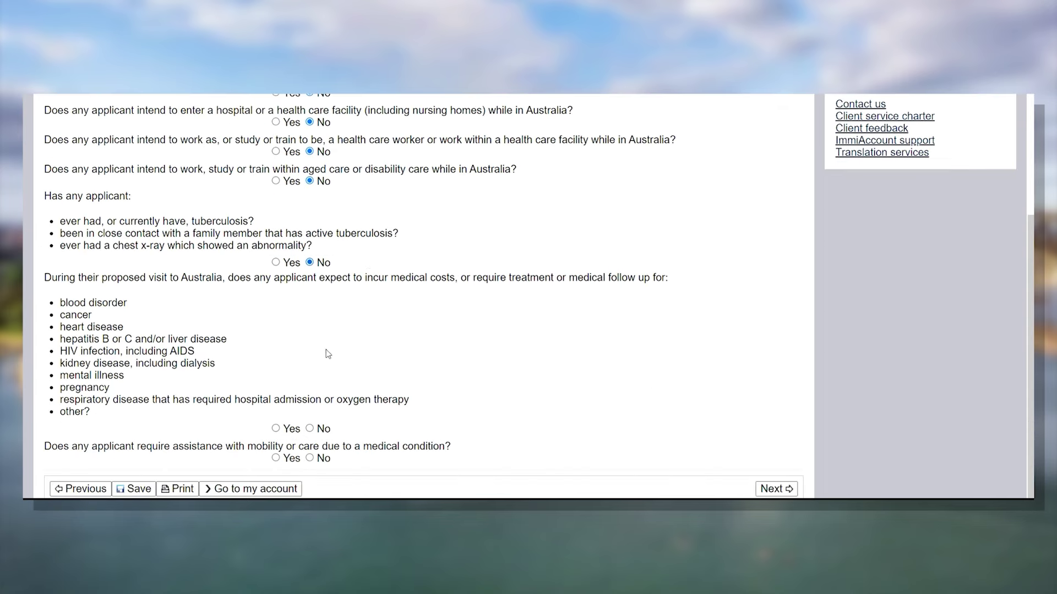
{"action": "left_click", "coordinate": [323, 429]}
{"action": "left_click", "coordinate": [324, 459]}
{"action": "left_click", "coordinate": [776, 489]}
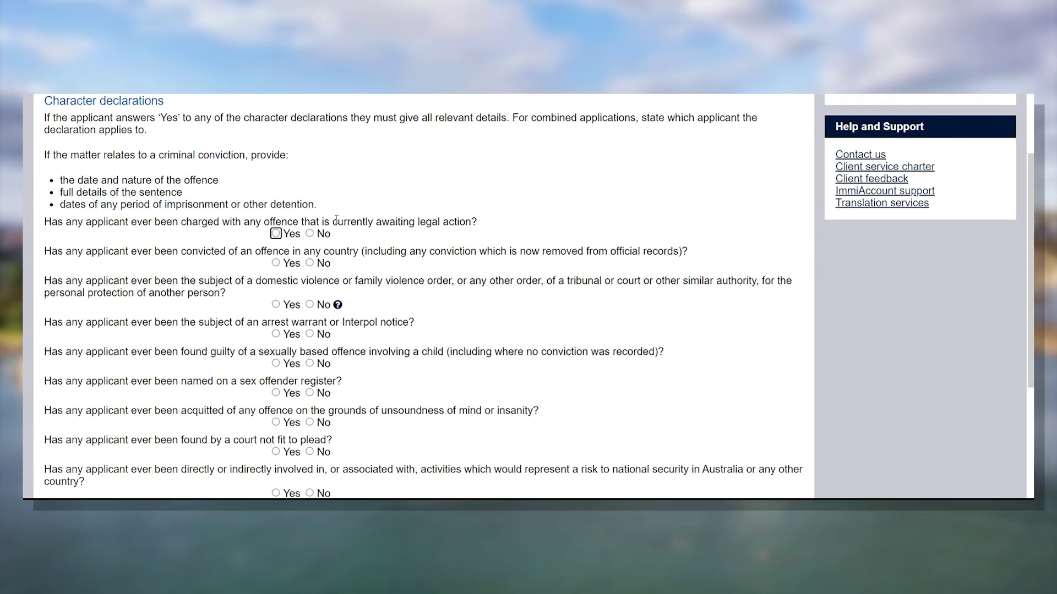
- Answer No to the character questions from awaiting legal action through unfit to plead
{"action": "scroll", "coordinate": [448, 292], "scroll_direction": "up", "scroll_amount": 1}
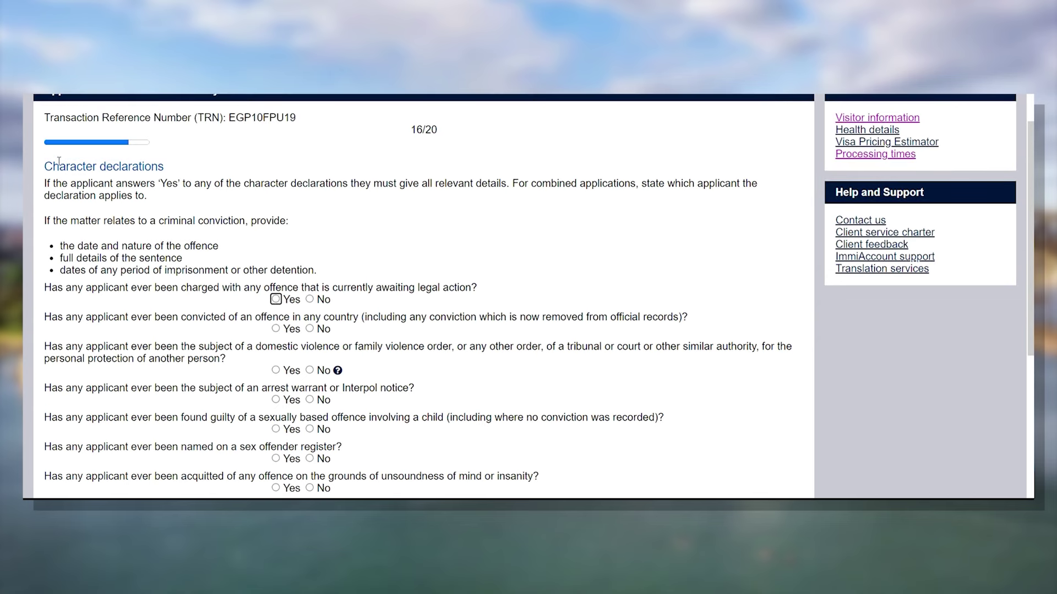
{"action": "left_click_drag", "start_coordinate": [184, 168], "coordinate": [46, 168]}
{"action": "left_click", "coordinate": [37, 170]}
{"action": "scroll", "coordinate": [212, 296], "scroll_direction": "down", "scroll_amount": 3}
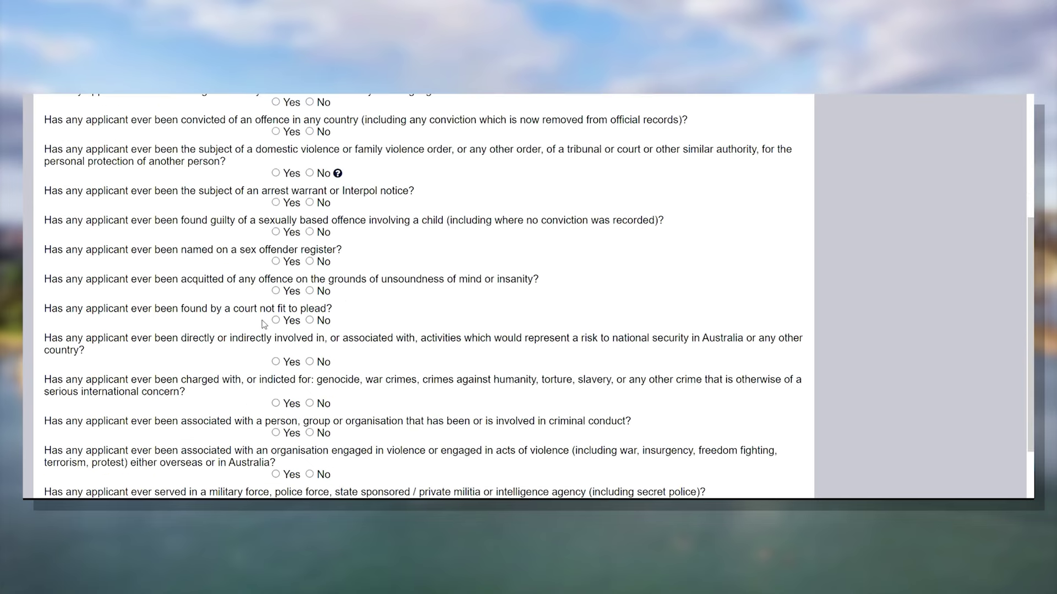
{"action": "left_click", "coordinate": [309, 103]}
{"action": "left_click", "coordinate": [309, 172]}
{"action": "left_click", "coordinate": [309, 202]}
{"action": "left_click", "coordinate": [310, 232]}
{"action": "left_click", "coordinate": [310, 261]}
{"action": "left_click", "coordinate": [309, 291]}
{"action": "left_click", "coordinate": [309, 320]}
- Answer No to the remaining character questions, from national security through outstanding debts
{"action": "scroll", "coordinate": [309, 320], "scroll_direction": "down", "scroll_amount": 1}
{"action": "left_click", "coordinate": [310, 296]}
{"action": "left_click", "coordinate": [309, 336]}
{"action": "scroll", "coordinate": [311, 341], "scroll_direction": "down", "scroll_amount": 2}
{"action": "left_click", "coordinate": [309, 280]}
{"action": "left_click", "coordinate": [309, 310]}
{"action": "left_click", "coordinate": [309, 339]}
{"action": "left_click", "coordinate": [309, 398]}
{"action": "left_click", "coordinate": [309, 428]}
{"action": "left_click", "coordinate": [310, 458]}
{"action": "left_click", "coordinate": [775, 488]}
- Answer No to all three visa history questions
{"action": "left_click", "coordinate": [312, 262]}
{"action": "left_click", "coordinate": [312, 292]}
{"action": "left_click", "coordinate": [325, 321]}
{"action": "left_click", "coordinate": [785, 352]}
- Agree Yes to the first seven declarations, up to the 8503 condition
{"action": "scroll", "coordinate": [556, 317], "scroll_direction": "down", "scroll_amount": 2}
{"action": "left_click", "coordinate": [276, 207]}
{"action": "left_click", "coordinate": [276, 237]}
{"action": "scroll", "coordinate": [281, 287], "scroll_direction": "down", "scroll_amount": 1}
{"action": "left_click", "coordinate": [276, 255]}
{"action": "left_click", "coordinate": [276, 296]}
{"action": "left_click", "coordinate": [276, 325]}
{"action": "left_click", "coordinate": [276, 367]}
{"action": "scroll", "coordinate": [278, 363], "scroll_direction": "down", "scroll_amount": 3}
{"action": "left_click", "coordinate": [276, 211]}
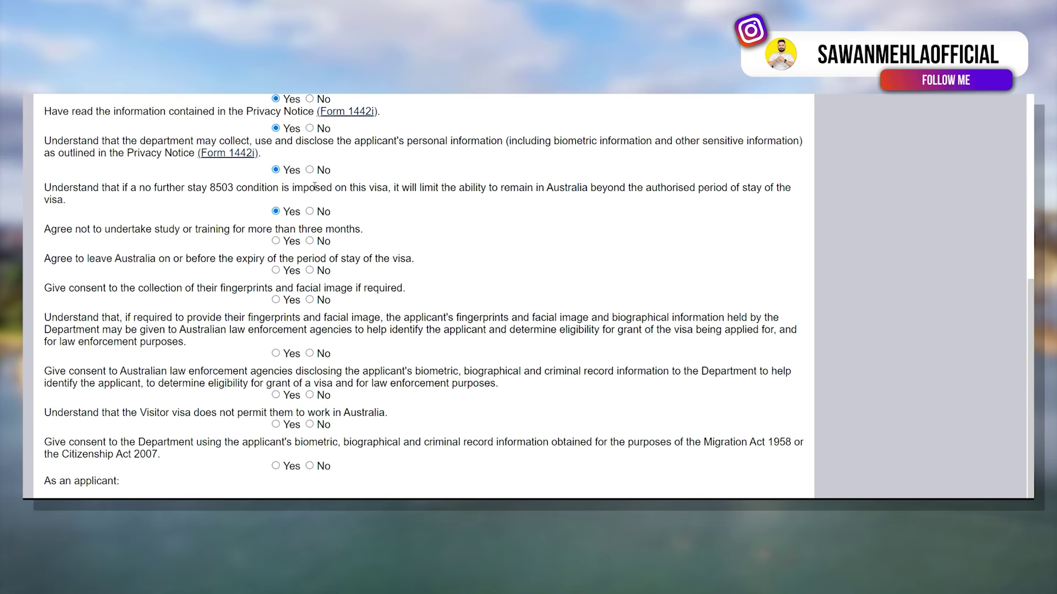
- Select the 8503 no further stay condition sentence to read it
{"action": "left_click_drag", "start_coordinate": [386, 189], "coordinate": [45, 184]}
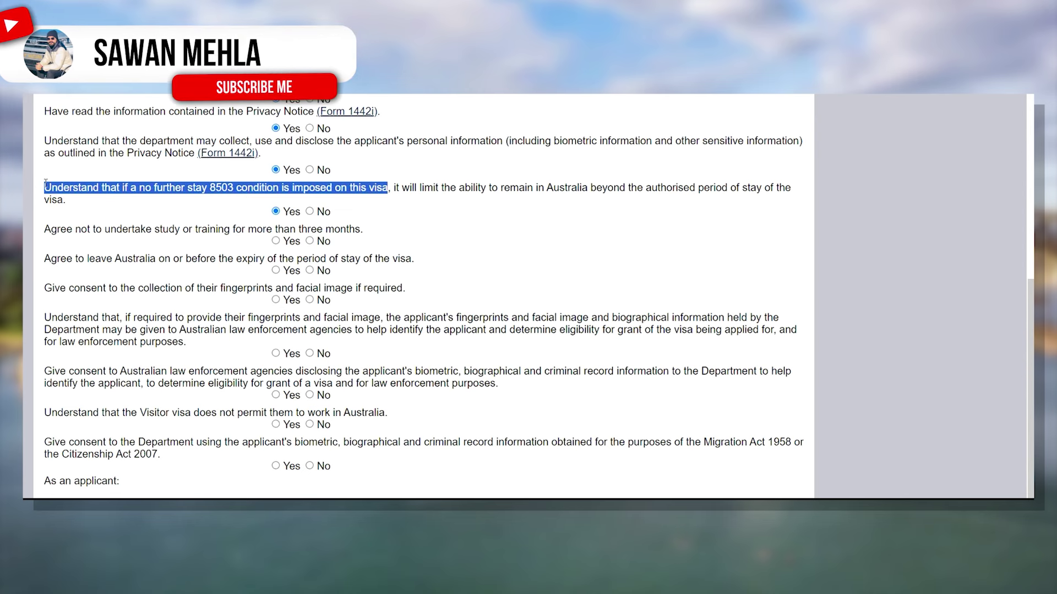
{"action": "left_click", "coordinate": [45, 185]}
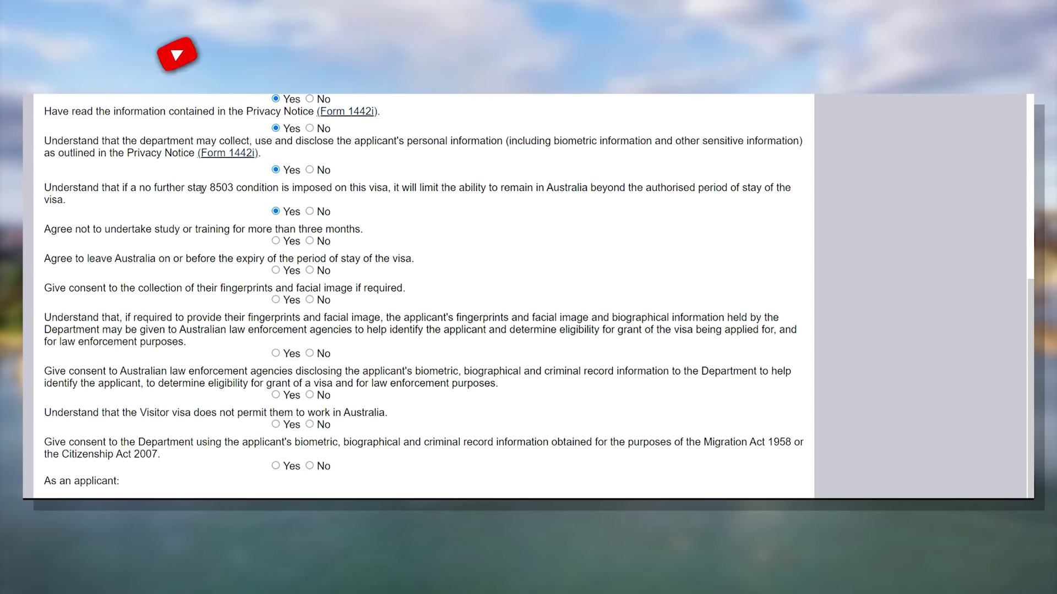
{"action": "left_click_drag", "start_coordinate": [45, 187], "coordinate": [322, 187]}
{"action": "left_click", "coordinate": [364, 185]}
{"action": "left_click", "coordinate": [388, 187], "text": "shift"}
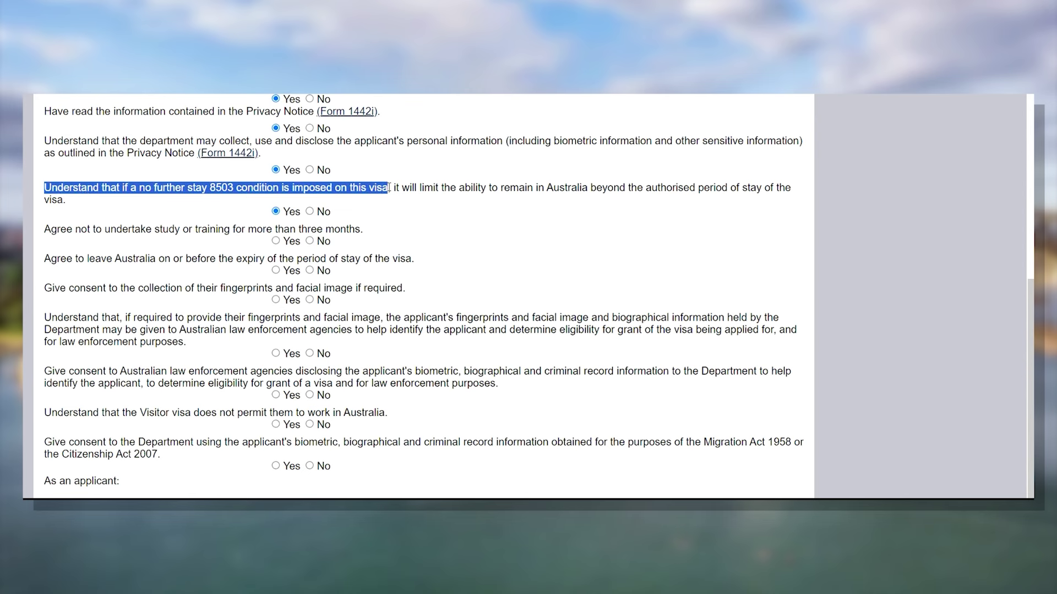
- Agree Yes to the remaining declarations on study, departure, biometrics, disclosure, work and unlawful status
{"action": "left_click", "coordinate": [276, 240]}
{"action": "left_click", "coordinate": [276, 269]}
{"action": "left_click", "coordinate": [276, 300]}
{"action": "left_click", "coordinate": [275, 353]}
{"action": "left_click", "coordinate": [276, 395]}
{"action": "left_click", "coordinate": [276, 424]}
{"action": "left_click", "coordinate": [291, 467]}
{"action": "scroll", "coordinate": [431, 340], "scroll_direction": "down", "scroll_amount": 2}
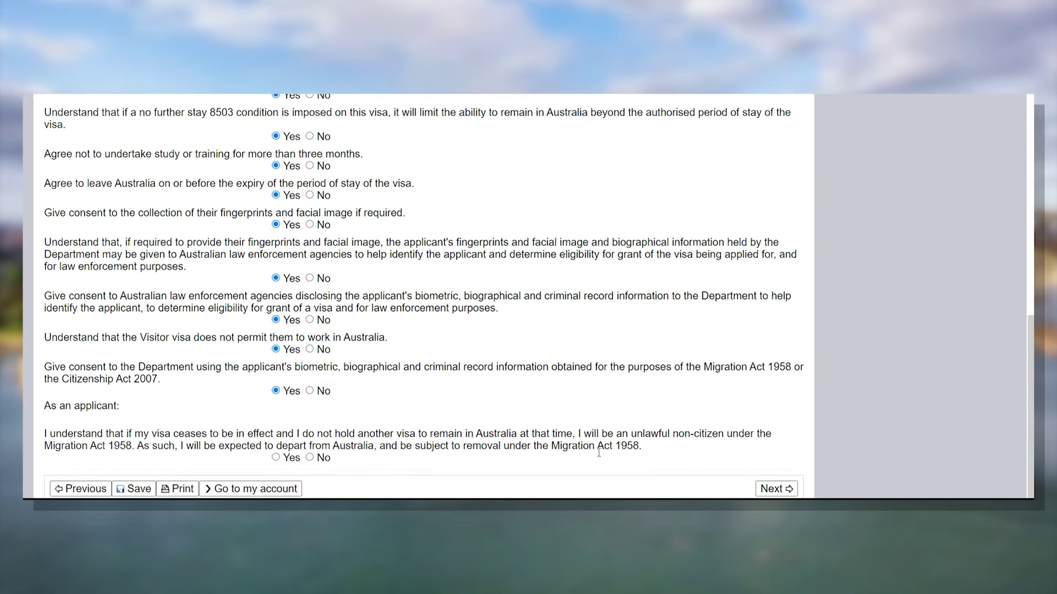
{"action": "left_click", "coordinate": [278, 458]}
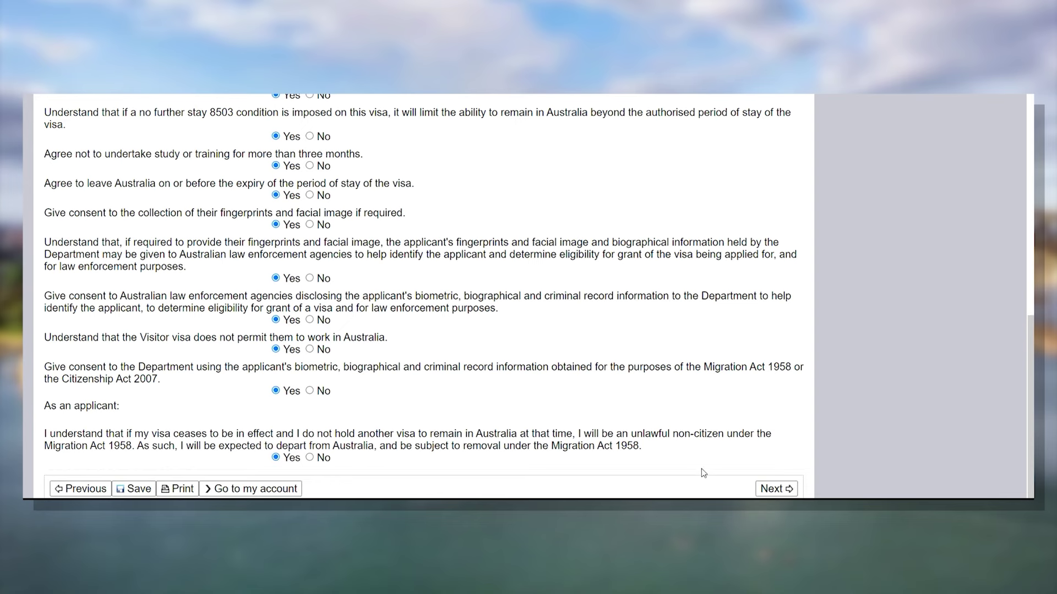
- Answer No to Priority Consideration on page 20/20 and reach the Review Page
{"action": "left_click", "coordinate": [784, 489]}
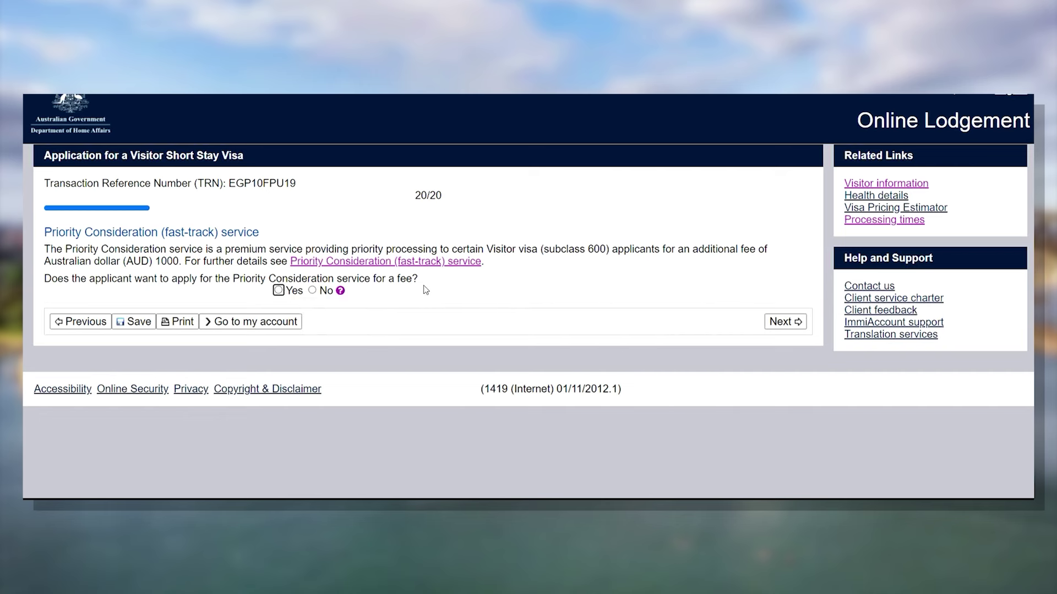
{"action": "left_click", "coordinate": [312, 290]}
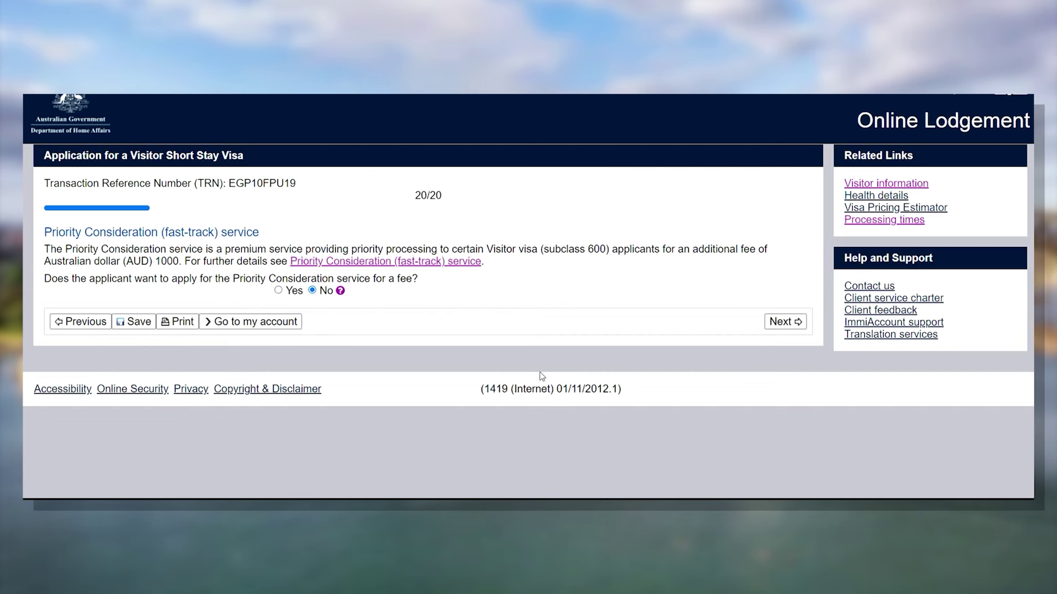
{"action": "left_click", "coordinate": [779, 322]}
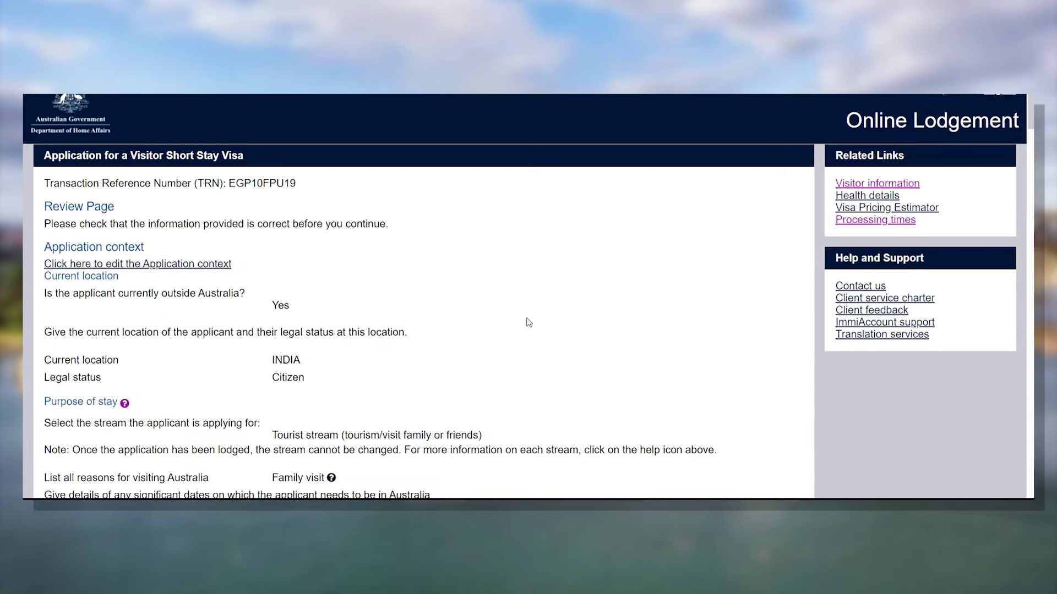
{"action": "scroll", "coordinate": [528, 323], "scroll_direction": "down", "scroll_amount": 6}
{"action": "scroll", "coordinate": [528, 323], "scroll_direction": "down", "scroll_amount": 4}
{"action": "scroll", "coordinate": [528, 321], "scroll_direction": "down", "scroll_amount": 6}
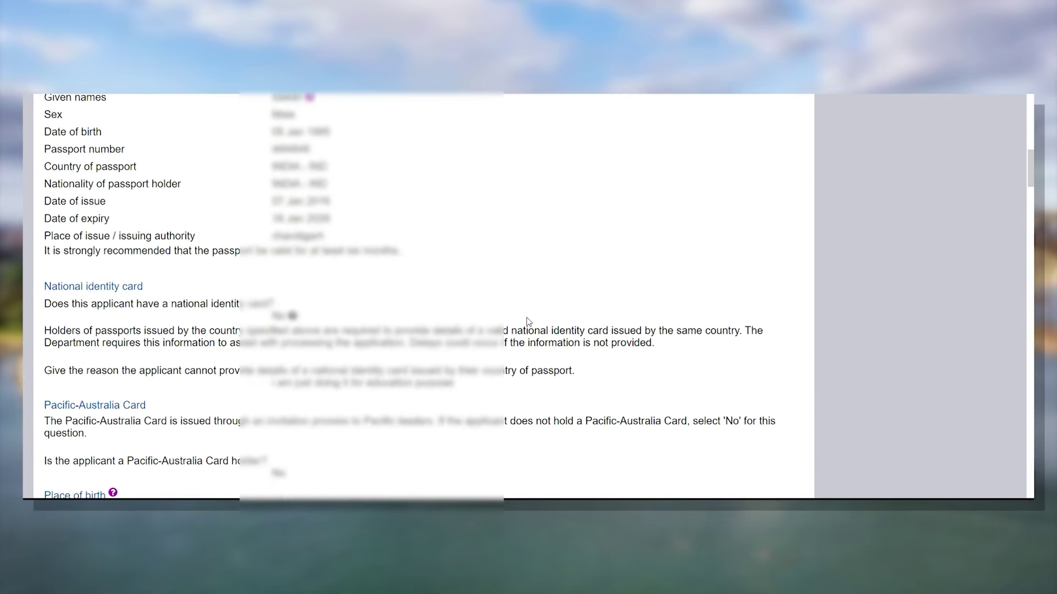
{"action": "scroll", "coordinate": [528, 321], "scroll_direction": "down", "scroll_amount": 12}
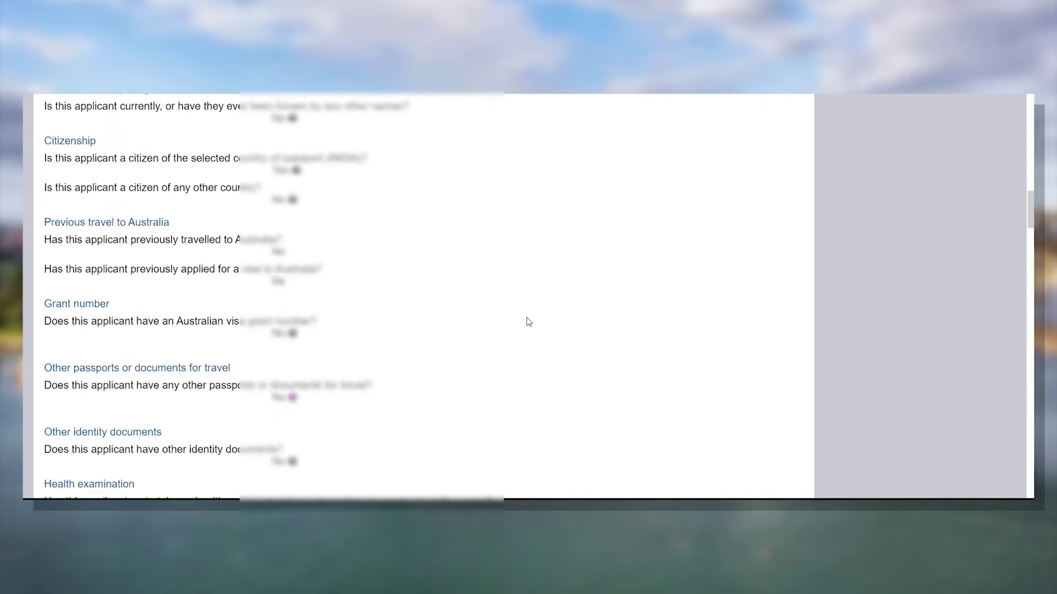
{"action": "scroll", "coordinate": [528, 322], "scroll_direction": "down", "scroll_amount": 15}
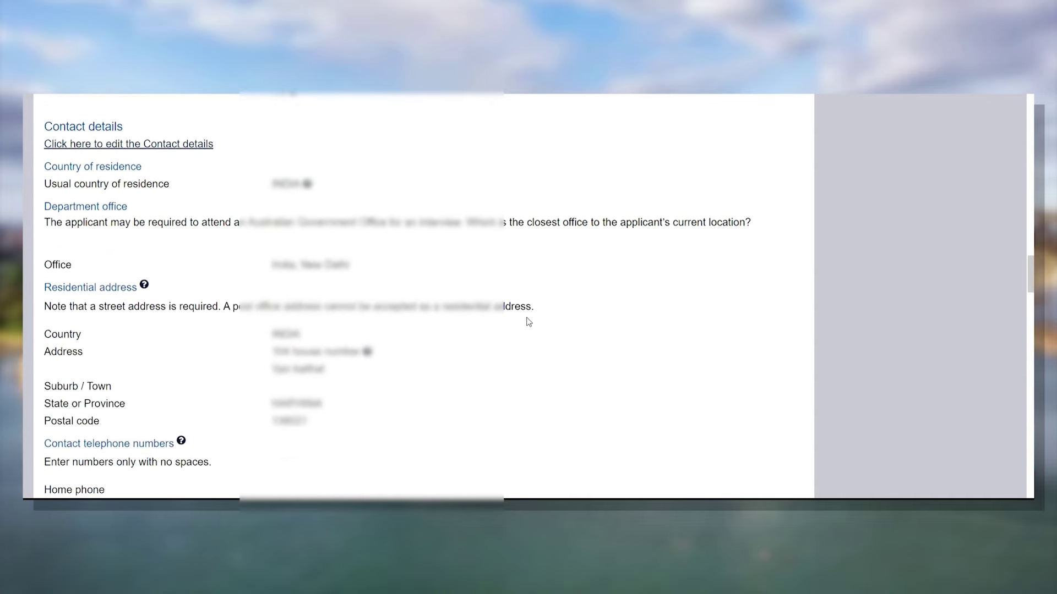
{"action": "scroll", "coordinate": [529, 321], "scroll_direction": "down", "scroll_amount": 15}
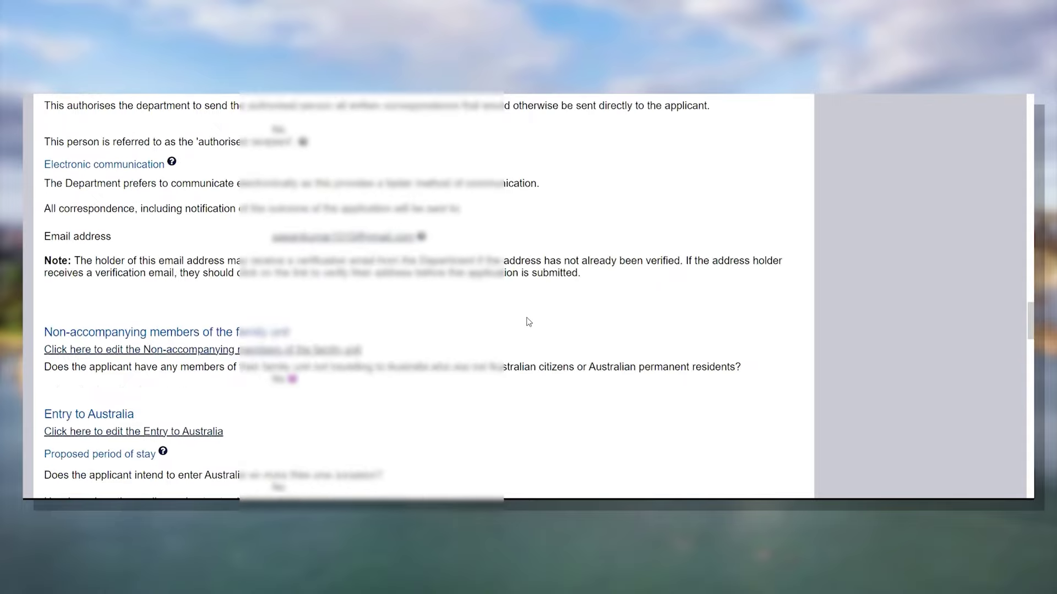
{"action": "scroll", "coordinate": [528, 322], "scroll_direction": "down", "scroll_amount": 15}
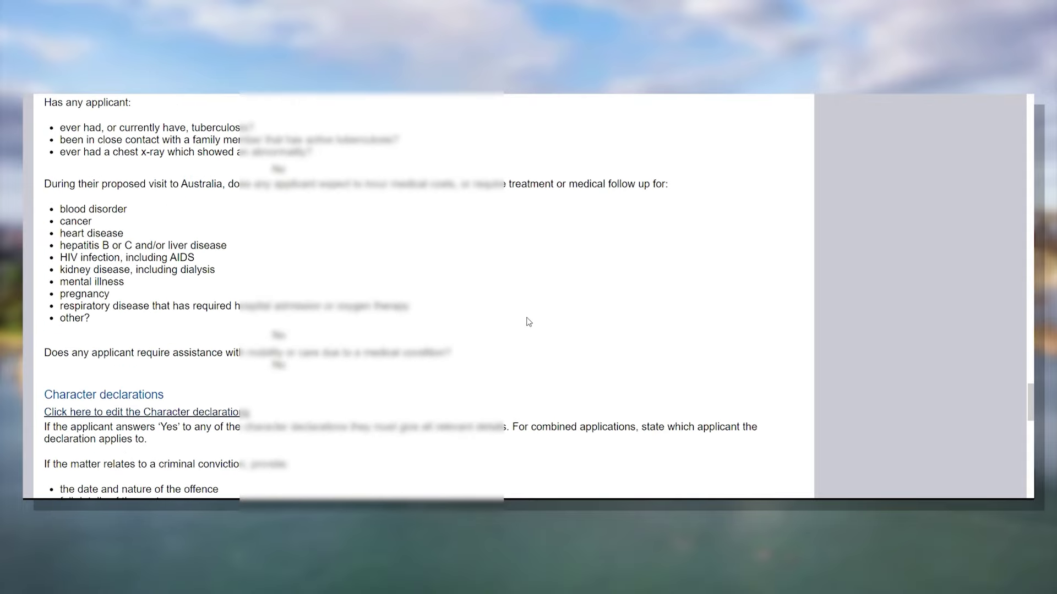
{"action": "scroll", "coordinate": [529, 322], "scroll_direction": "down", "scroll_amount": 15}
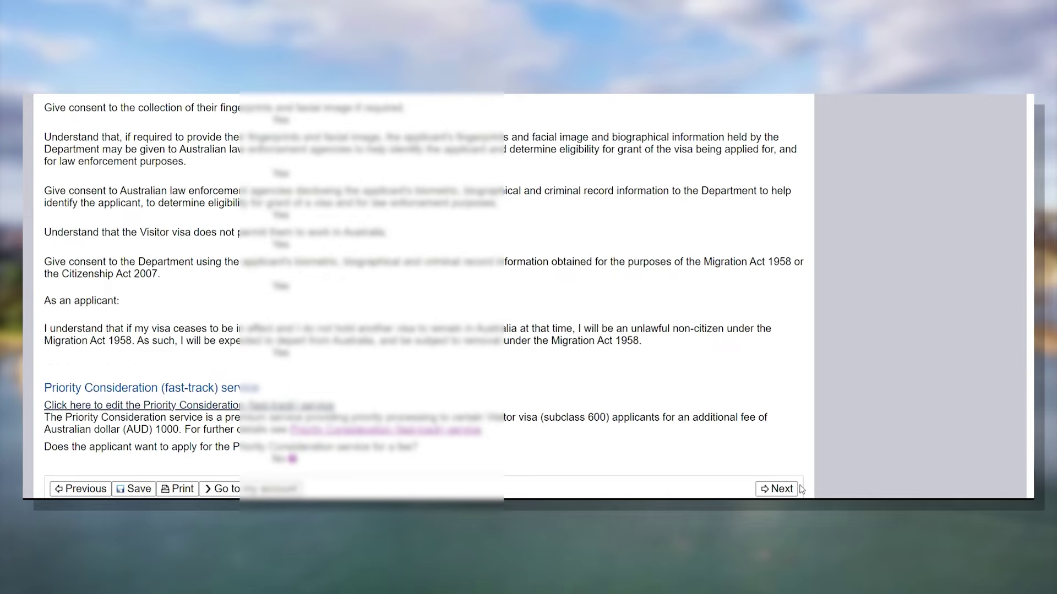
{"action": "scroll", "coordinate": [635, 387], "scroll_direction": "up", "scroll_amount": 15}
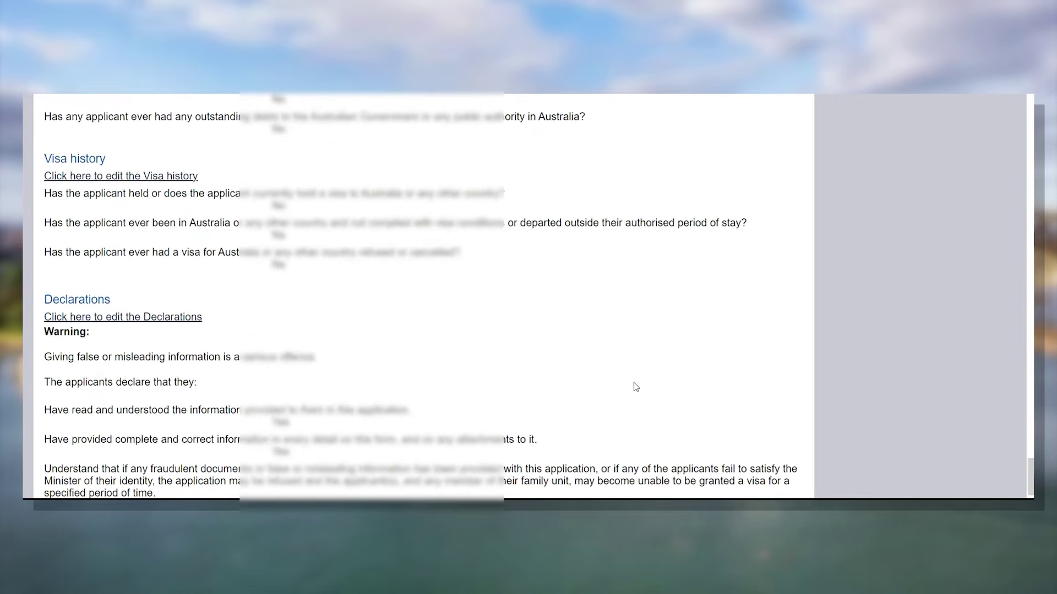
{"action": "scroll", "coordinate": [636, 387], "scroll_direction": "up", "scroll_amount": 20}
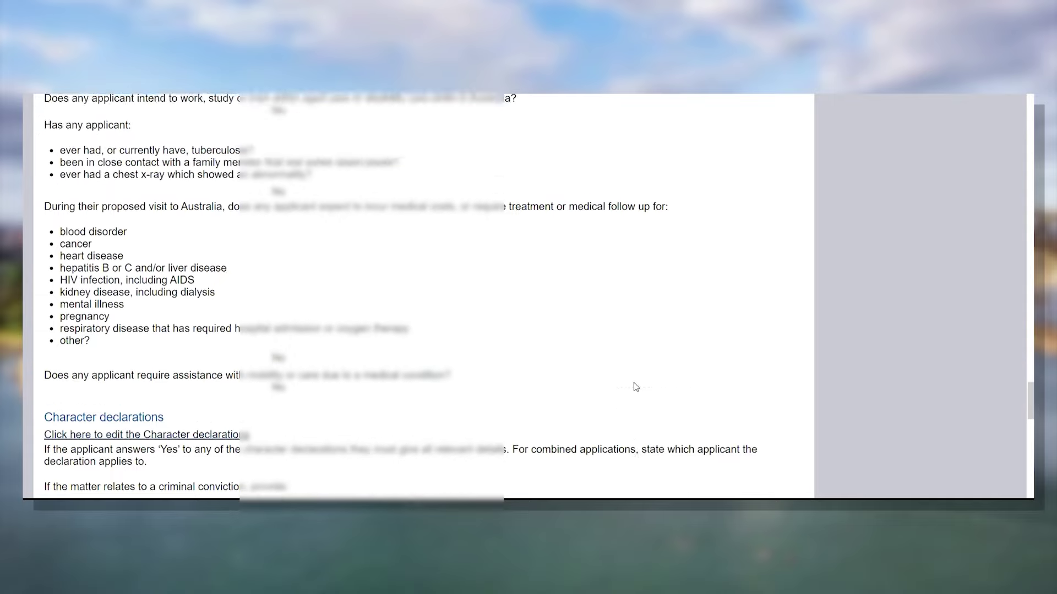
{"action": "scroll", "coordinate": [635, 386], "scroll_direction": "up", "scroll_amount": 20}
{"action": "scroll", "coordinate": [636, 387], "scroll_direction": "up", "scroll_amount": 20}
{"action": "scroll", "coordinate": [636, 387], "scroll_direction": "up", "scroll_amount": 20}
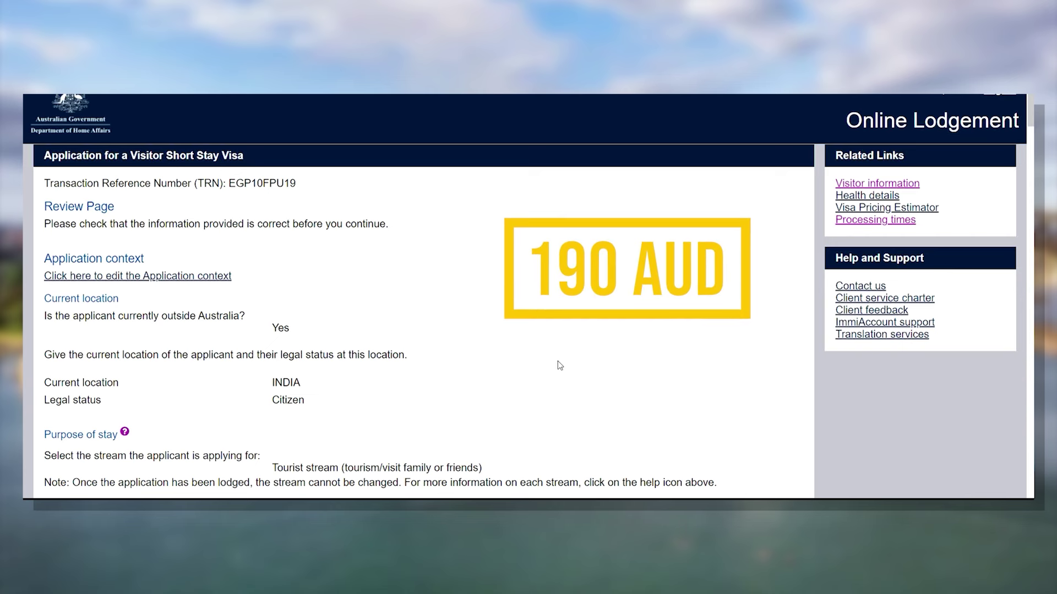
{"action": "scroll", "coordinate": [560, 366], "scroll_direction": "down", "scroll_amount": 5}
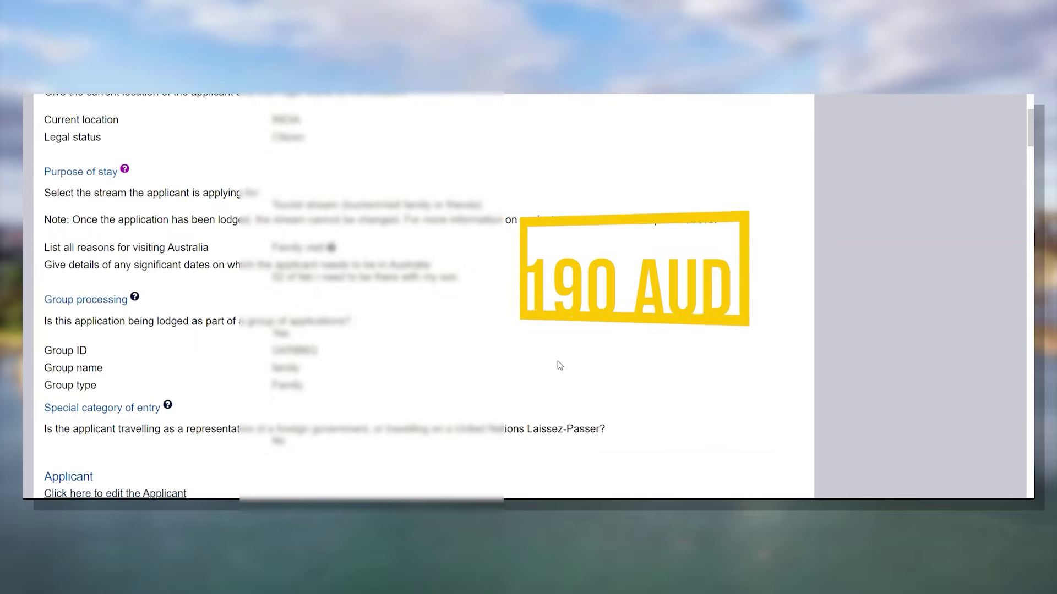
{"action": "scroll", "coordinate": [560, 366], "scroll_direction": "down", "scroll_amount": 20}
{"action": "scroll", "coordinate": [559, 365], "scroll_direction": "down", "scroll_amount": 6}
{"action": "scroll", "coordinate": [560, 365], "scroll_direction": "up", "scroll_amount": 7}
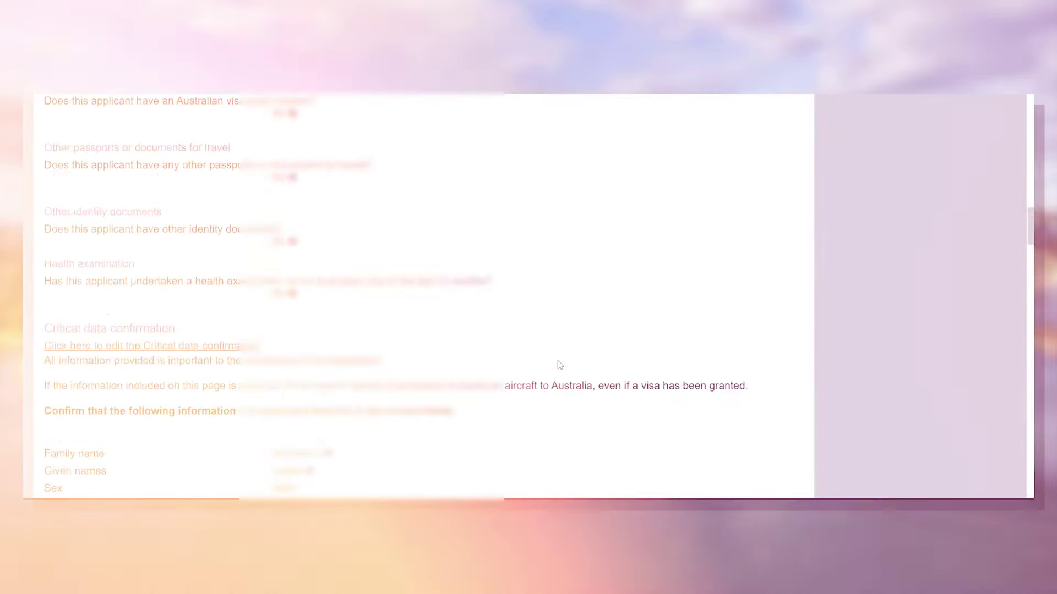